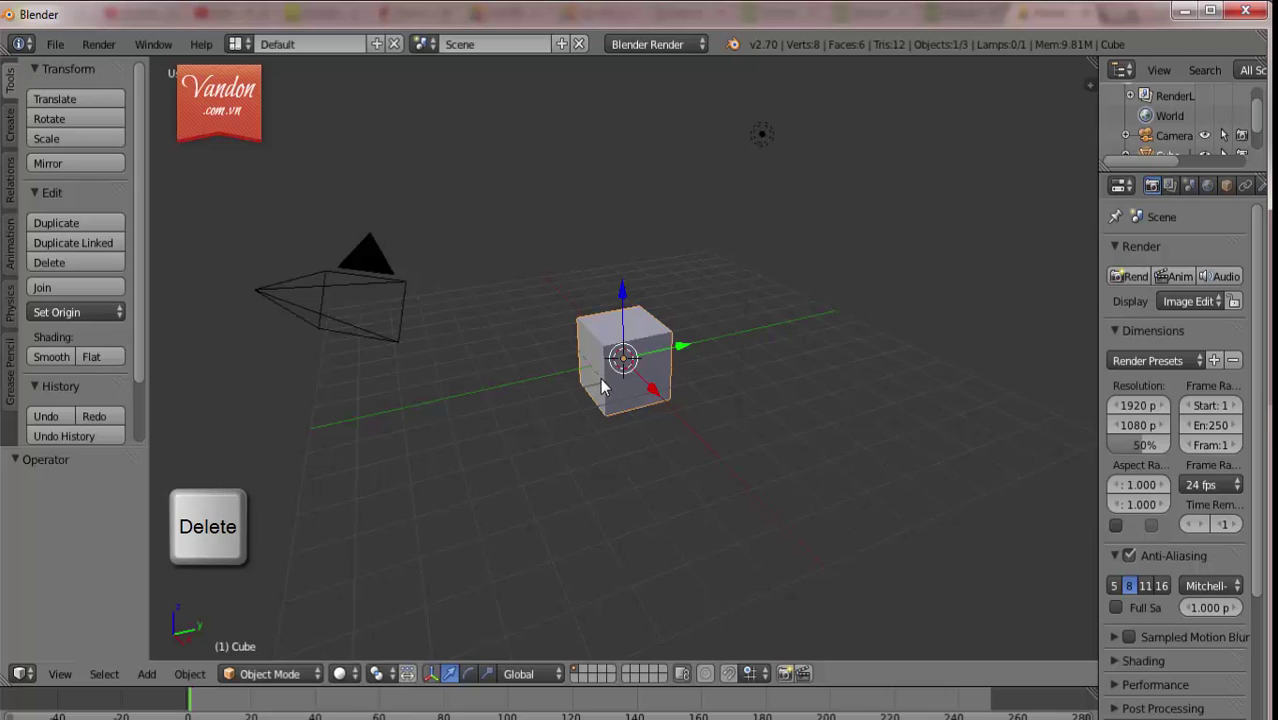
Delete the default cube and add an 8-vertex, radius 1 circle with Triangle Fan fill
{"action": "key", "text": "Delete"}
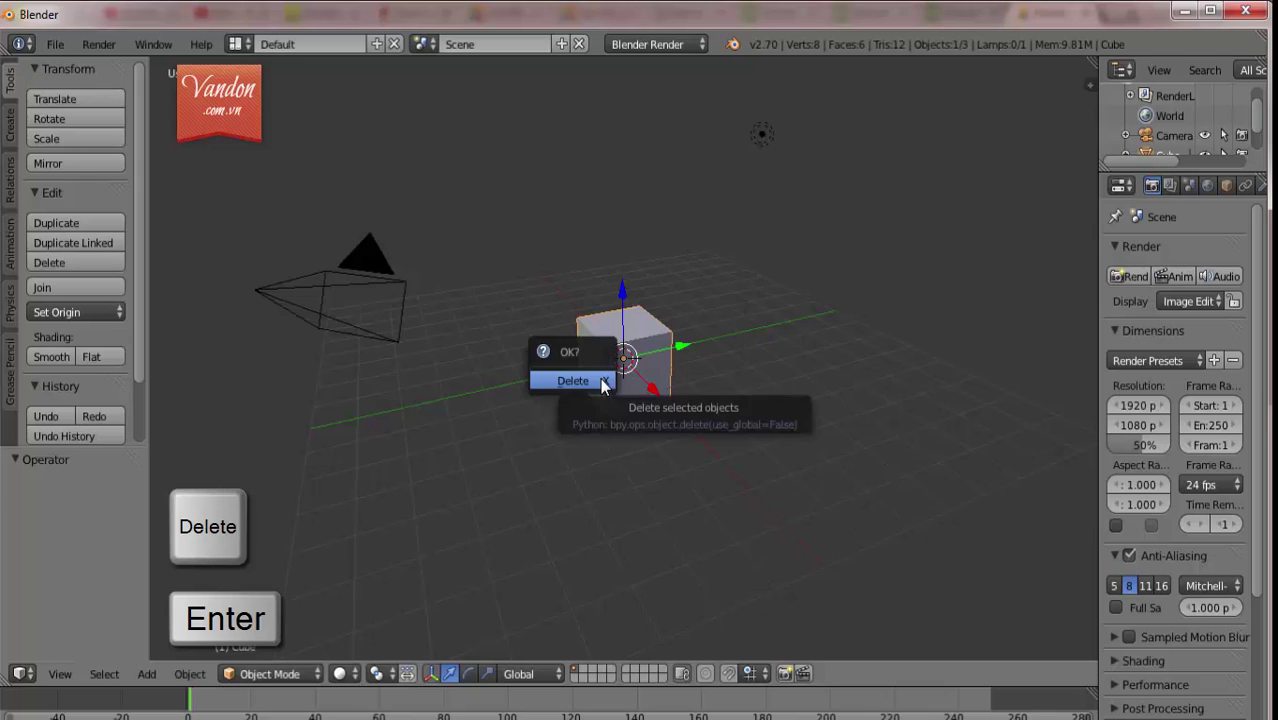
{"action": "key", "text": "Return"}
{"action": "left_click", "coordinate": [10, 125]}
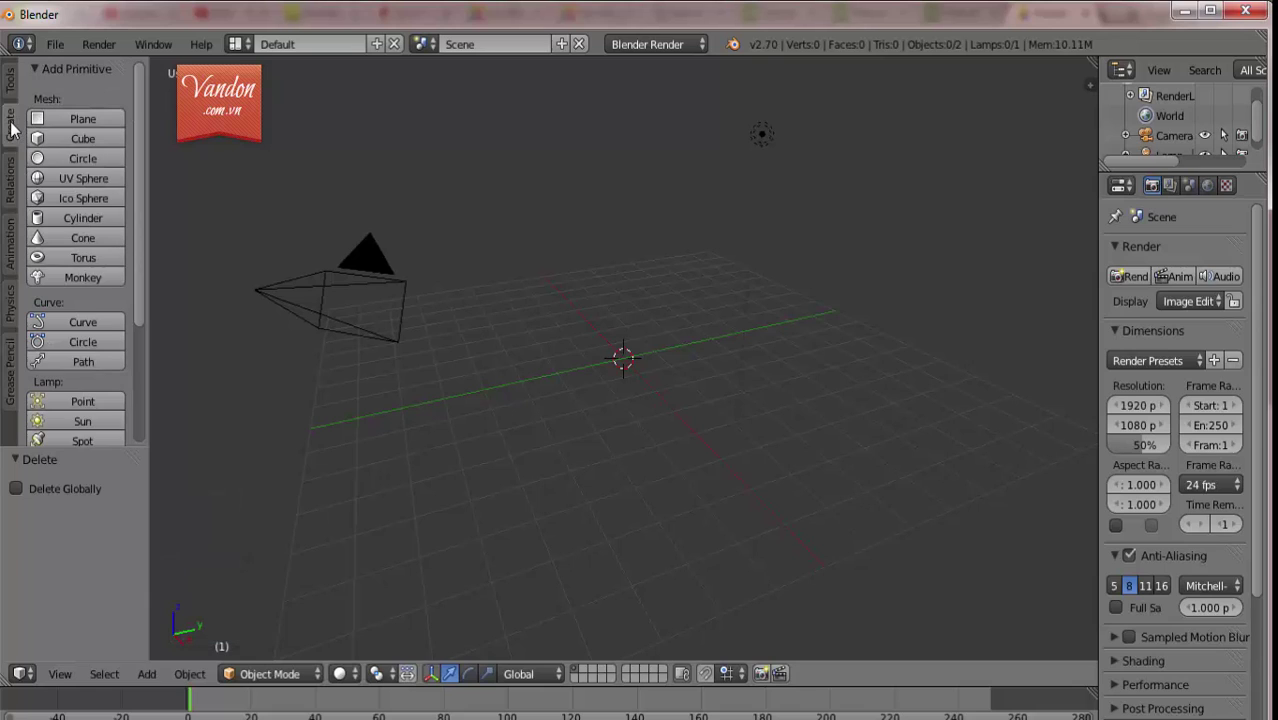
{"action": "left_click", "coordinate": [60, 162]}
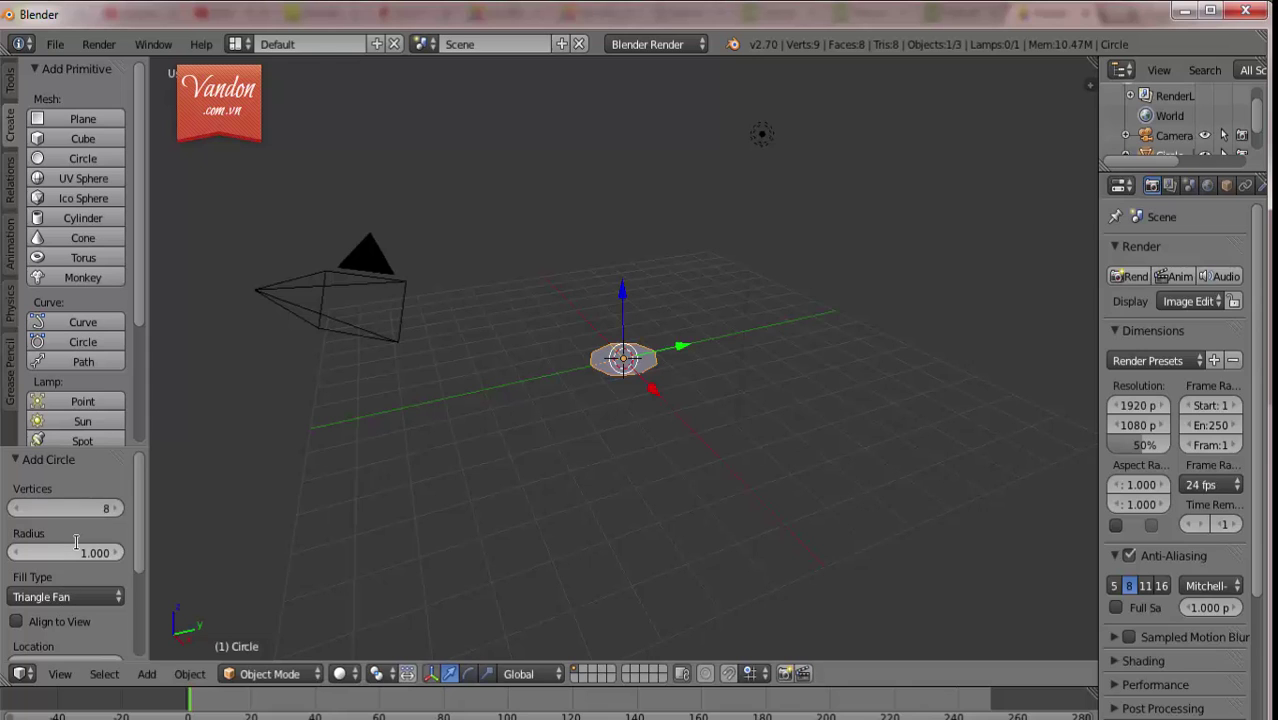
{"action": "left_click", "coordinate": [85, 594]}
{"action": "left_click", "coordinate": [77, 532]}
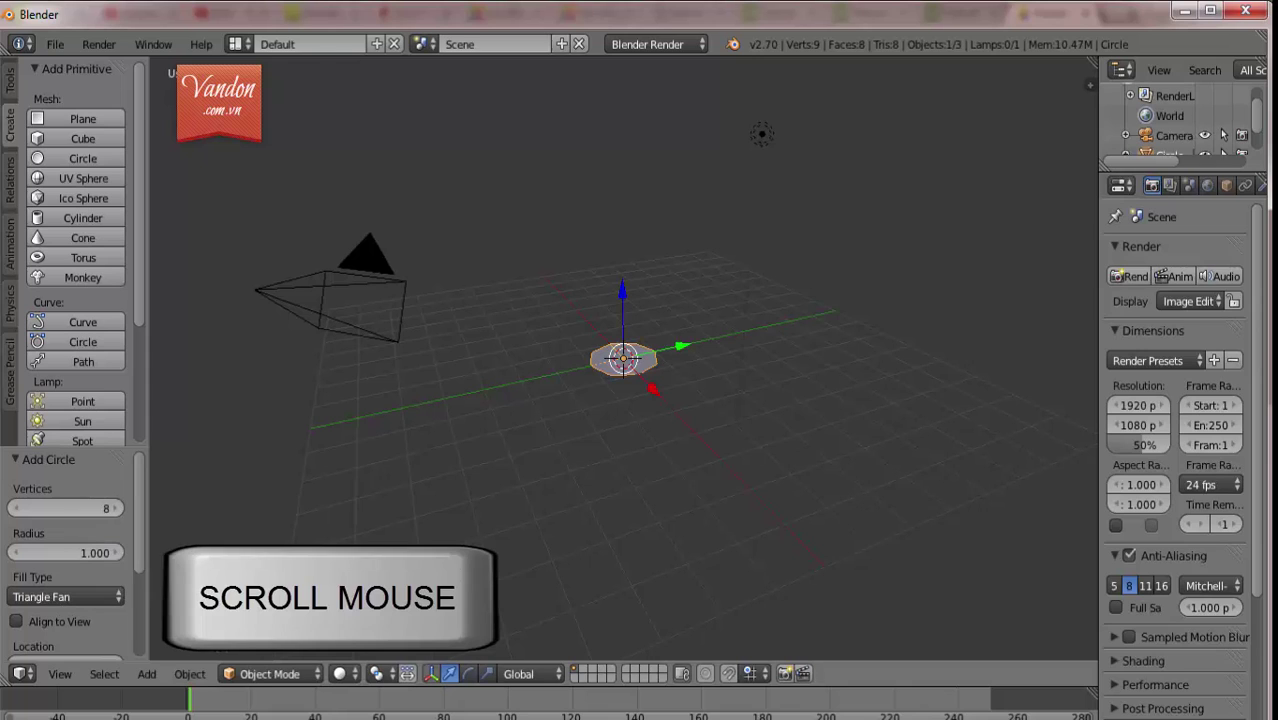
{"action": "scroll", "coordinate": [719, 415], "scroll_direction": "up", "scroll_amount": 2}
{"action": "scroll", "coordinate": [719, 415], "scroll_direction": "up", "scroll_amount": 1}
{"action": "scroll", "coordinate": [719, 415], "scroll_direction": "up", "scroll_amount": 1}
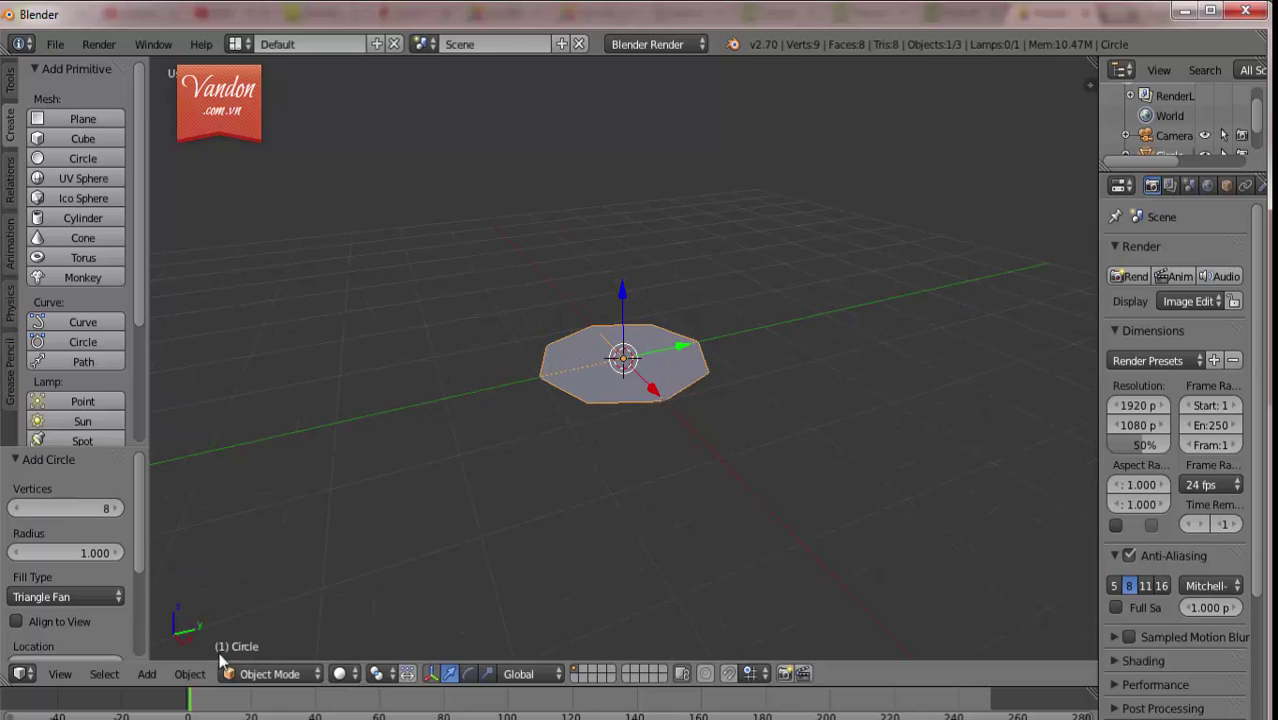
{"action": "left_click", "coordinate": [265, 673]}
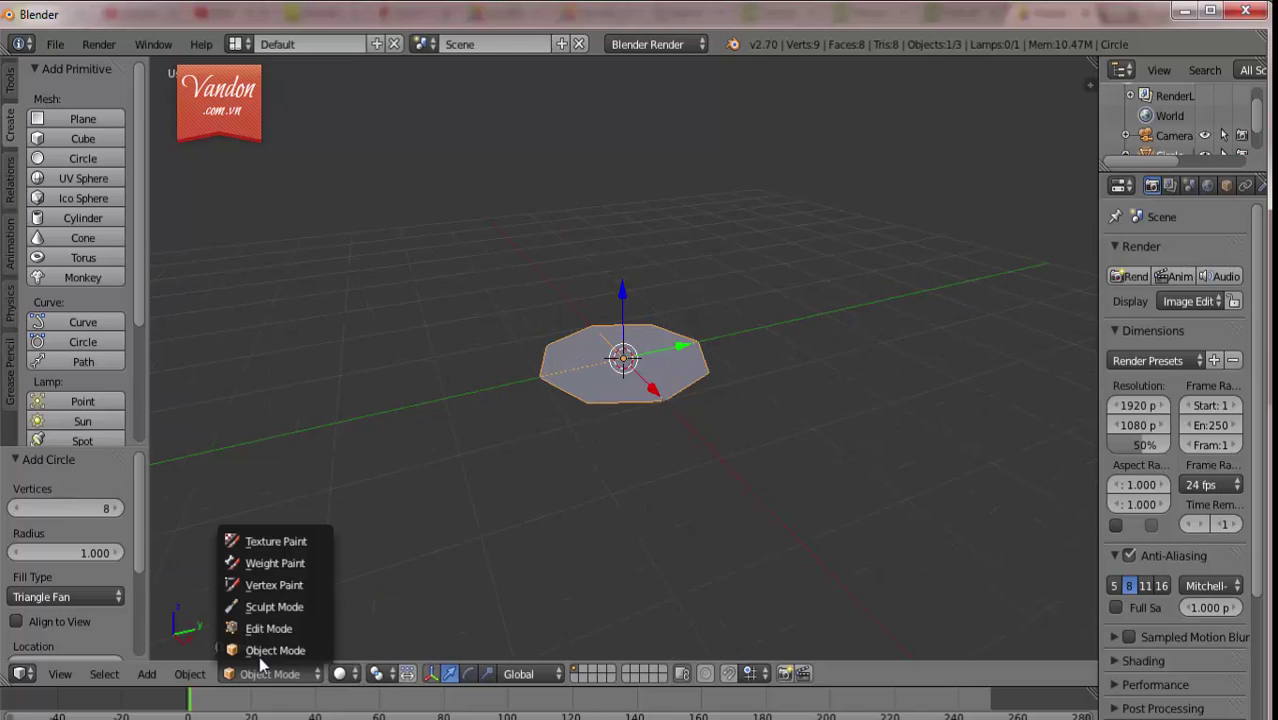
In Edit Mode, extrude the circle into a shallow base, scale its top to 0.2, and extrude the stem
{"action": "left_click", "coordinate": [260, 629]}
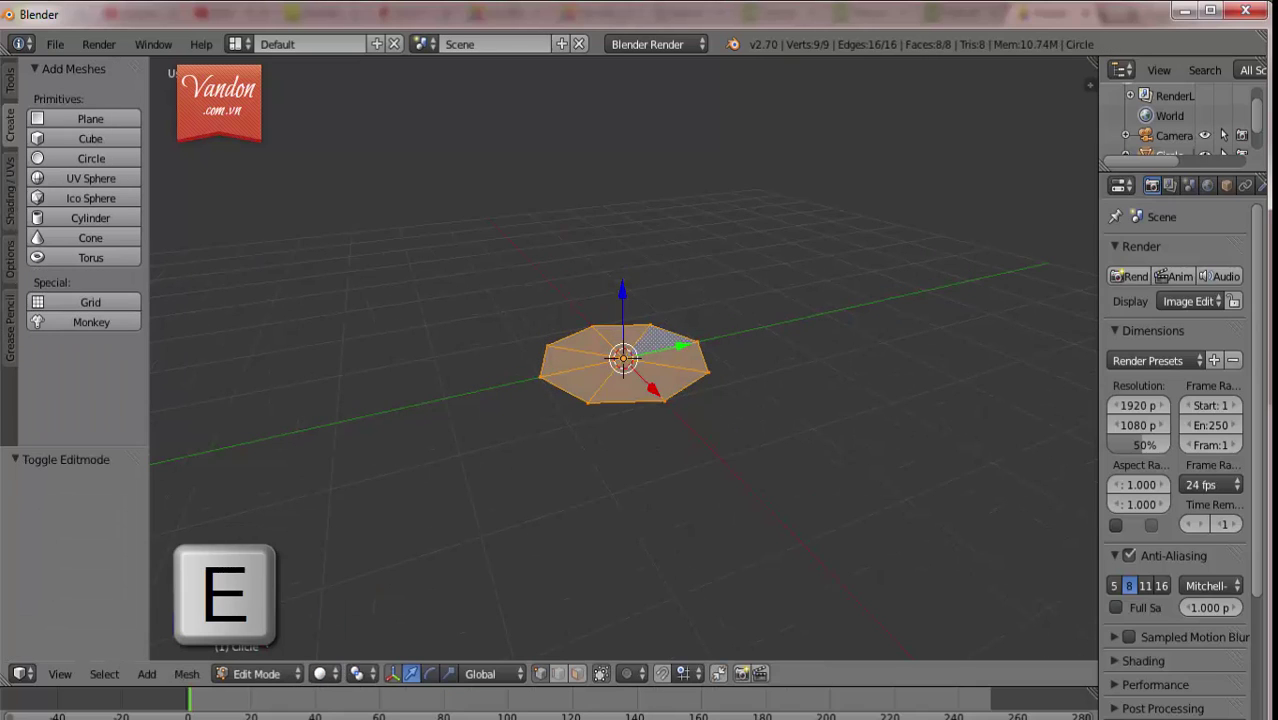
{"action": "key", "text": "e"}
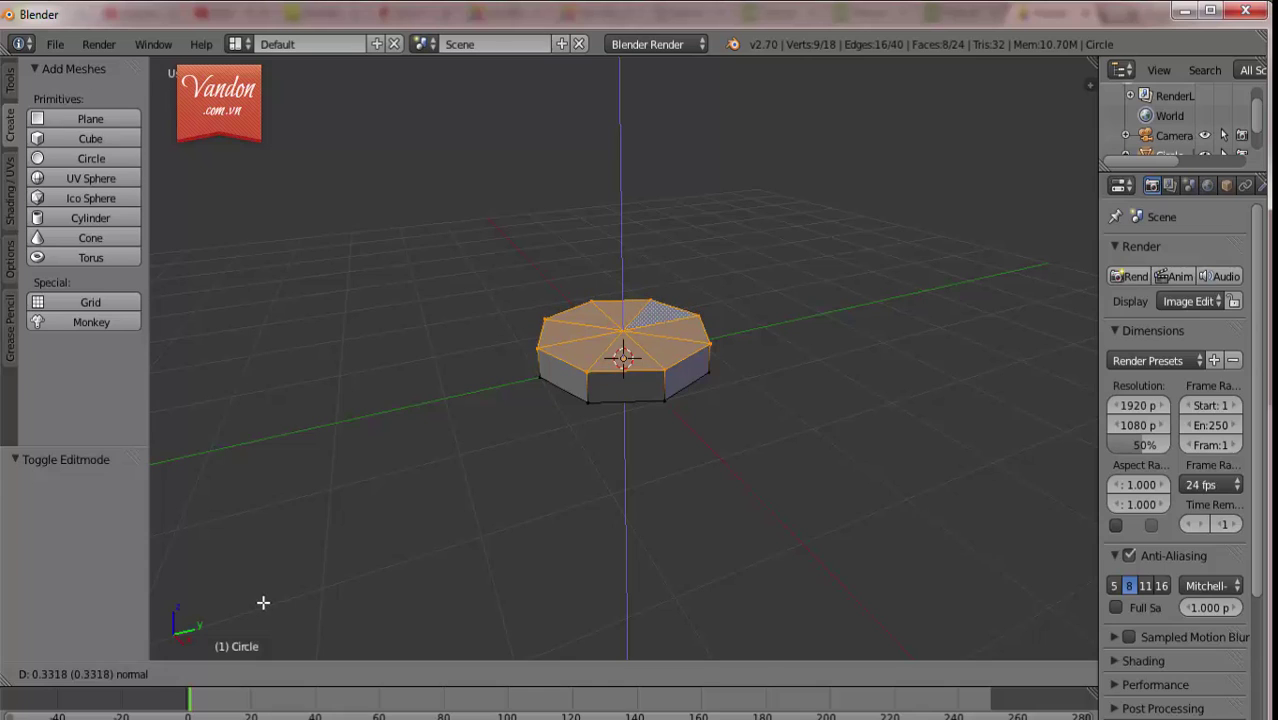
{"action": "left_click", "coordinate": [263, 602]}
{"action": "key", "text": "s"}
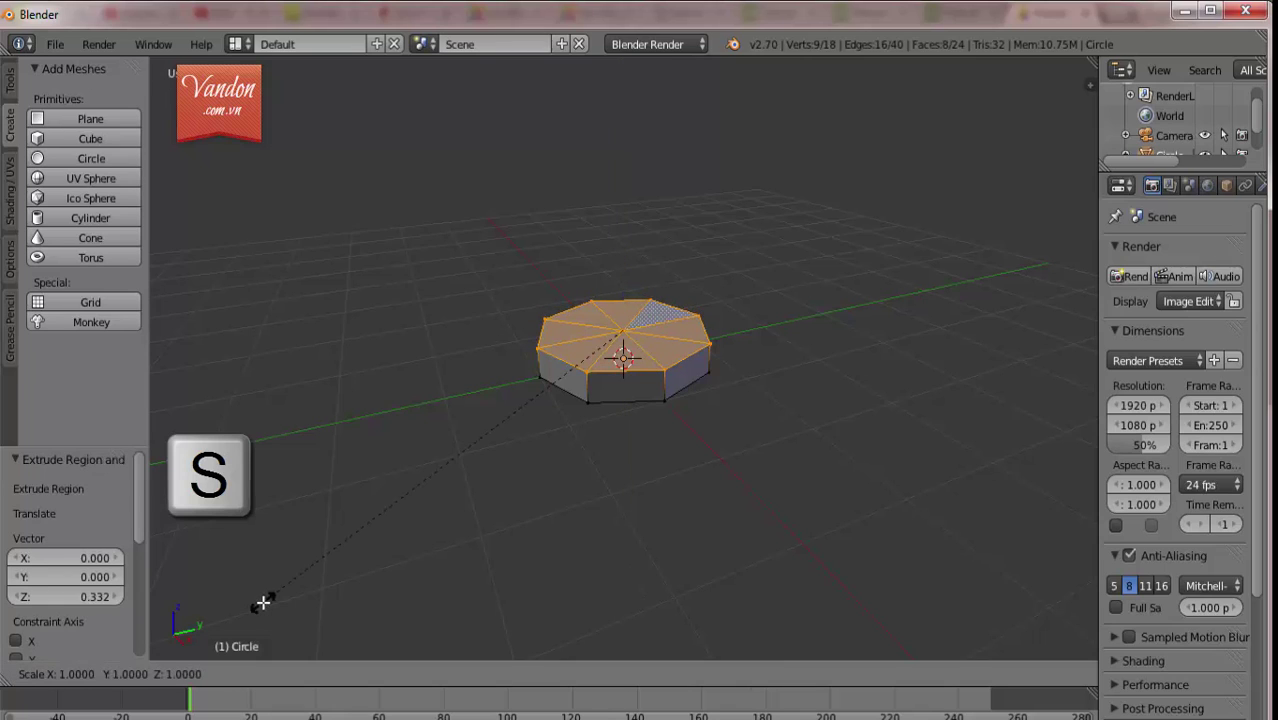
{"action": "type", "text": "0.2"}
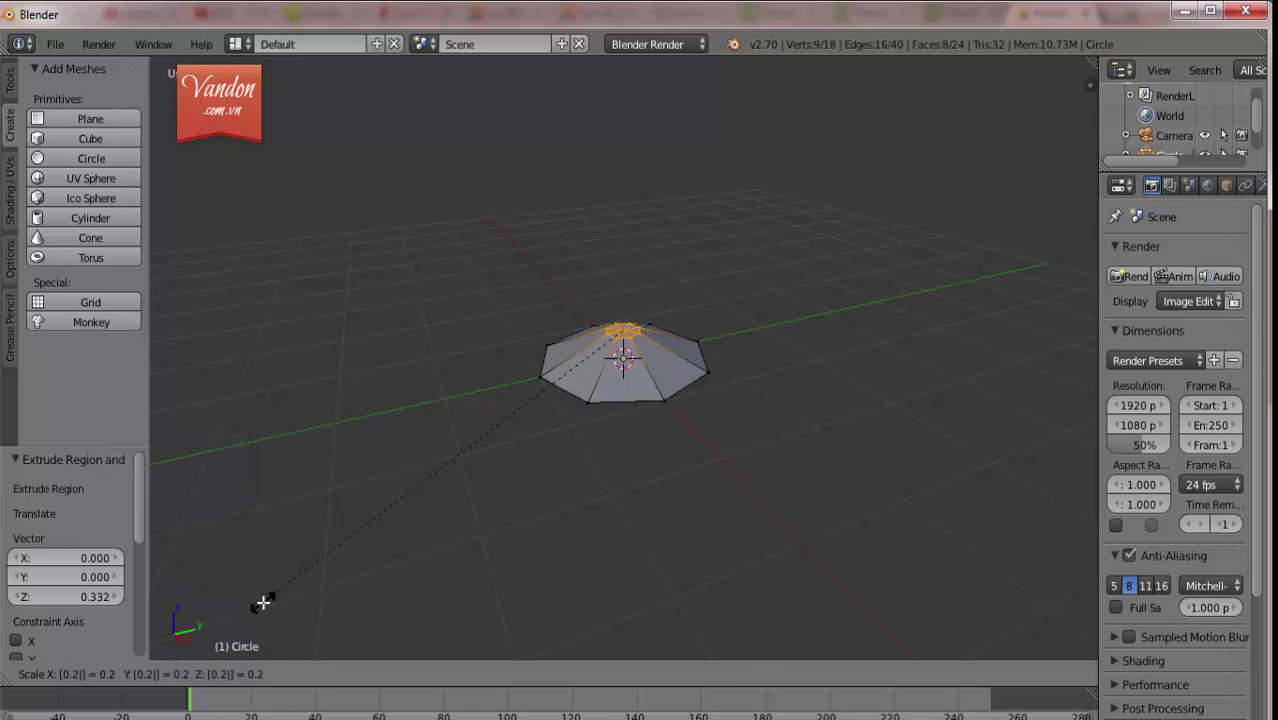
{"action": "key", "text": "Return"}
{"action": "key", "text": "e"}
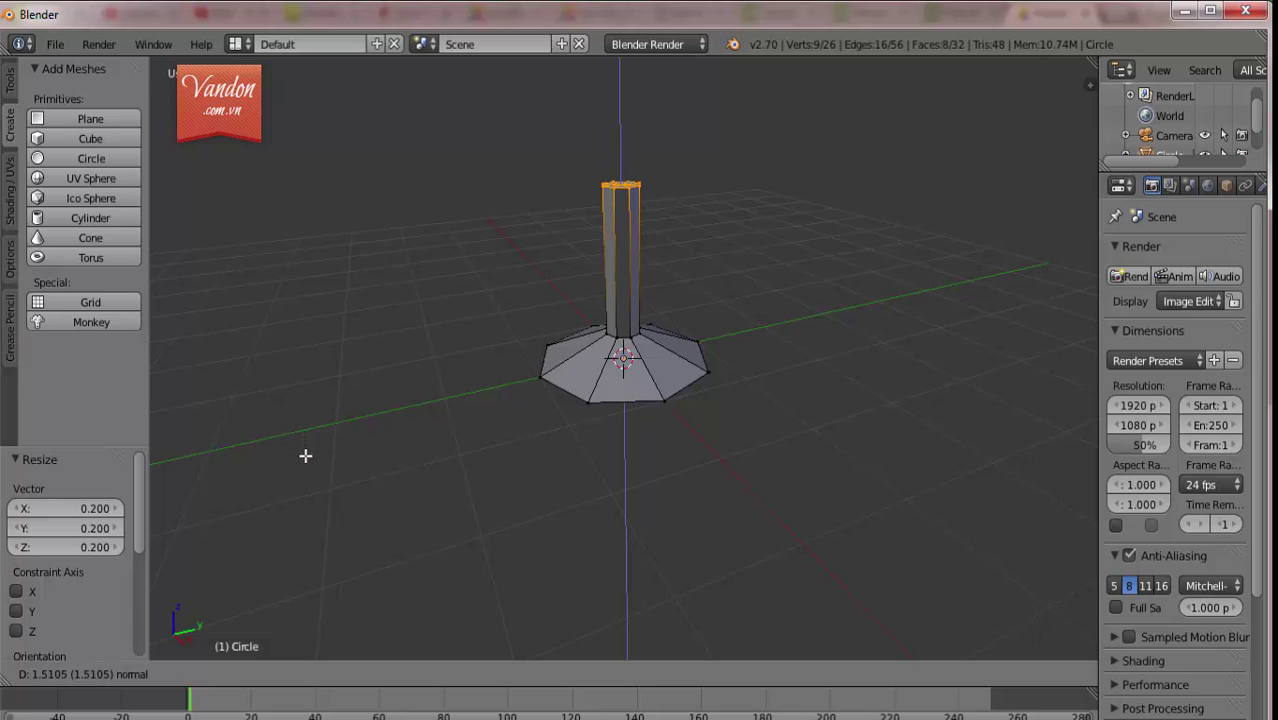
Fix the stem height, widen its top ring by 3.804, and extrude it 1.145 upward along Z
{"action": "left_click", "coordinate": [305, 458]}
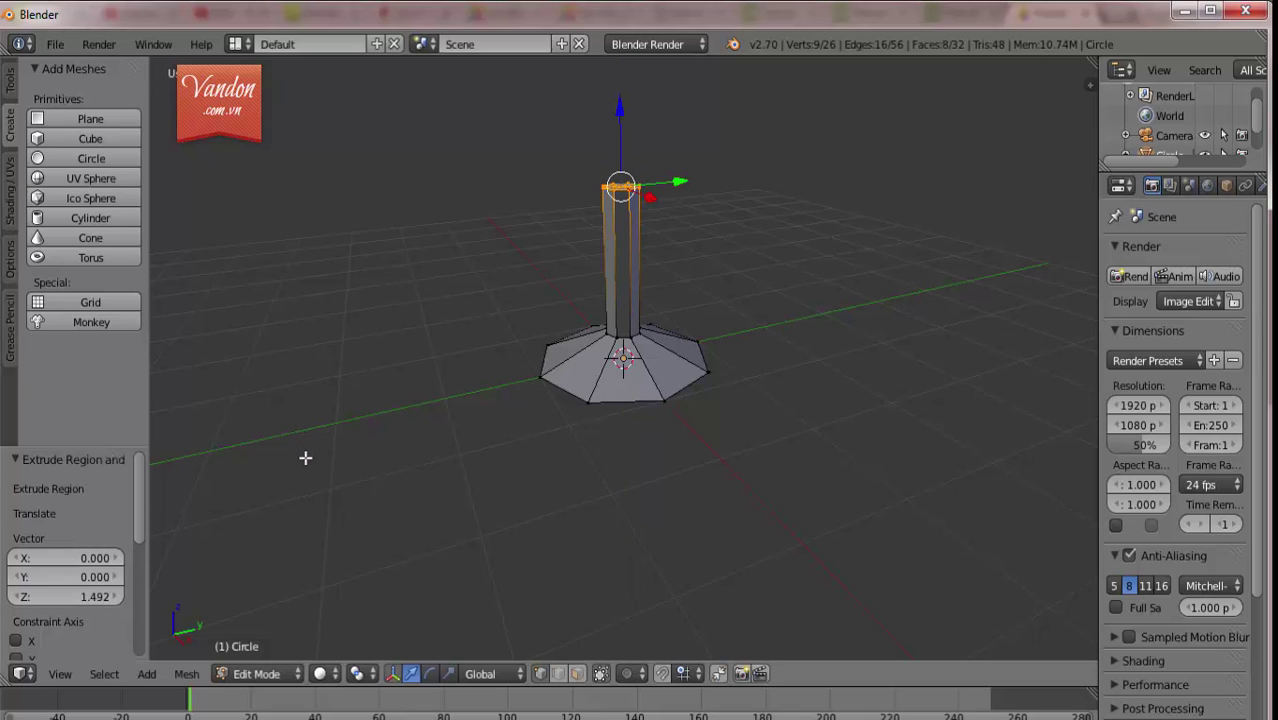
{"action": "key", "text": "e"}
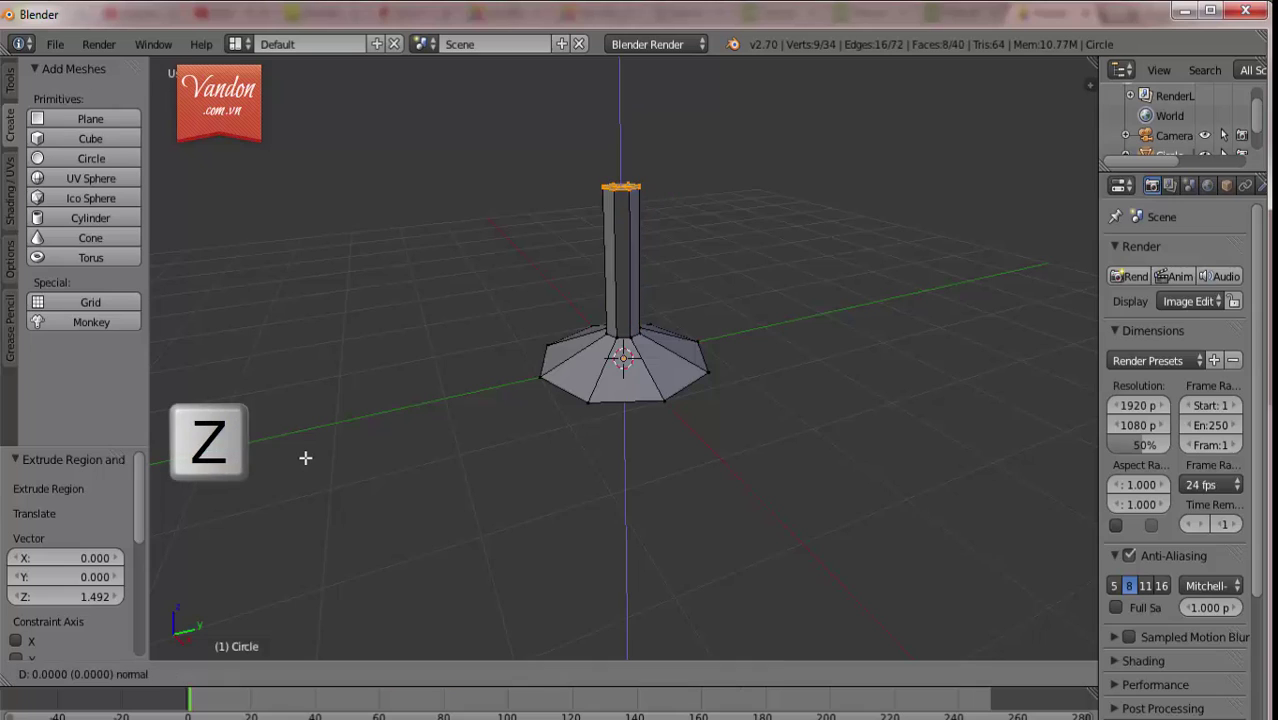
{"action": "key", "text": "s"}
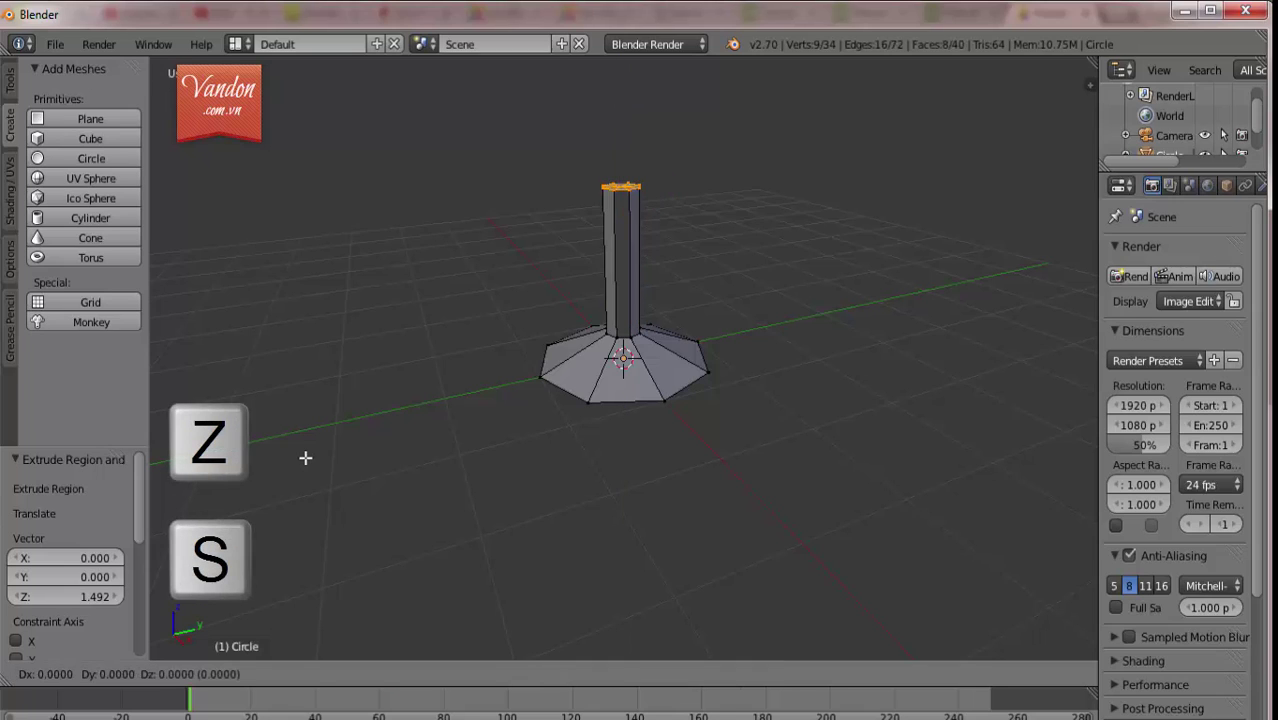
{"action": "key", "text": "s"}
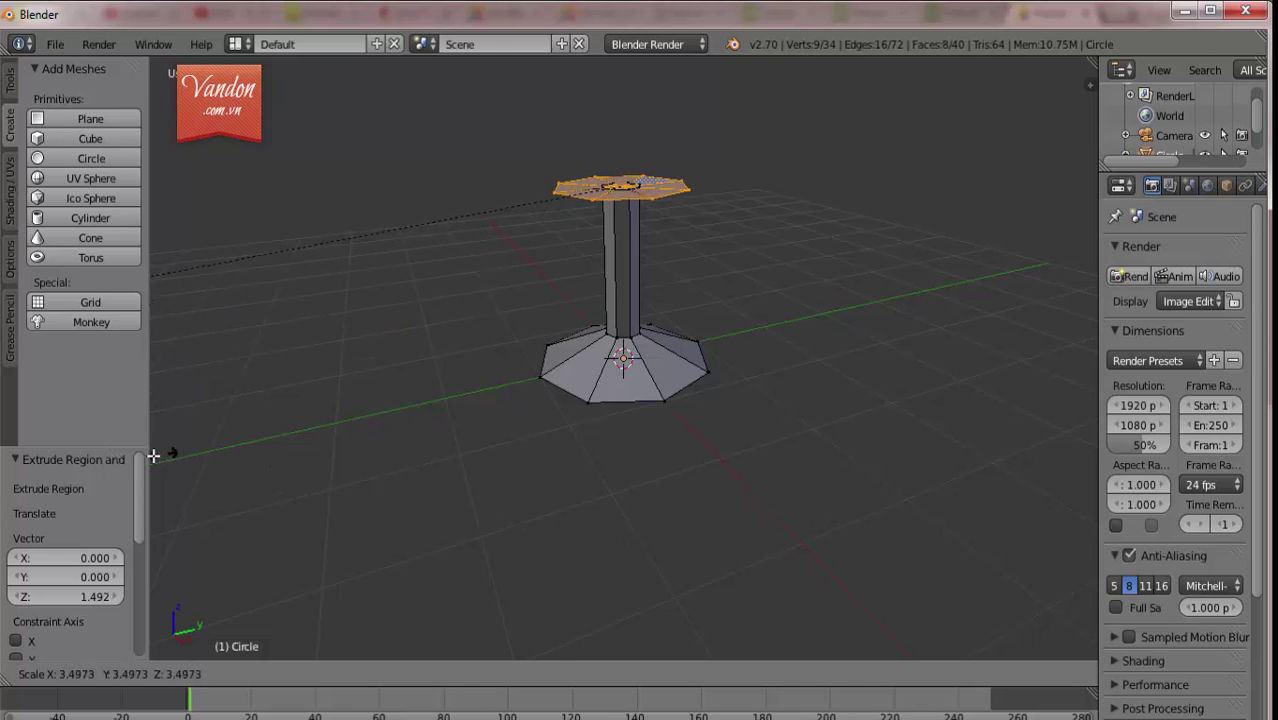
{"action": "left_click", "coordinate": [981, 456]}
{"action": "key", "text": "e"}
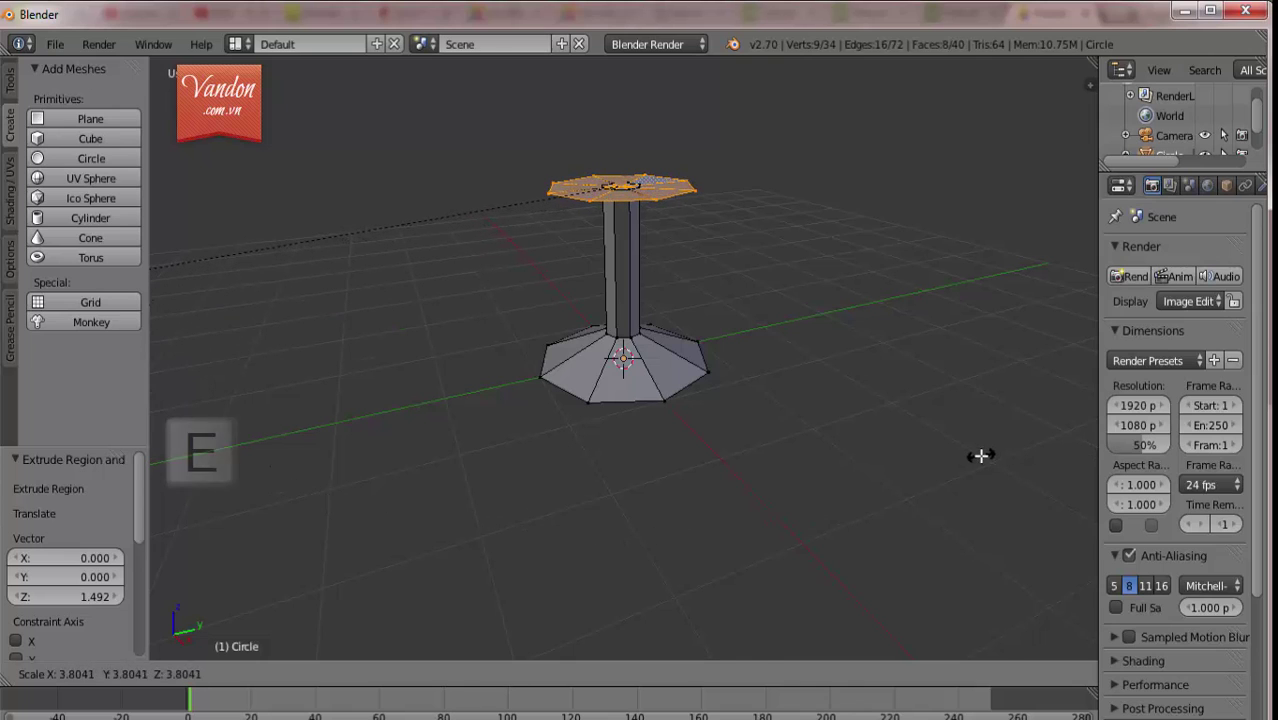
{"action": "key", "text": "z"}
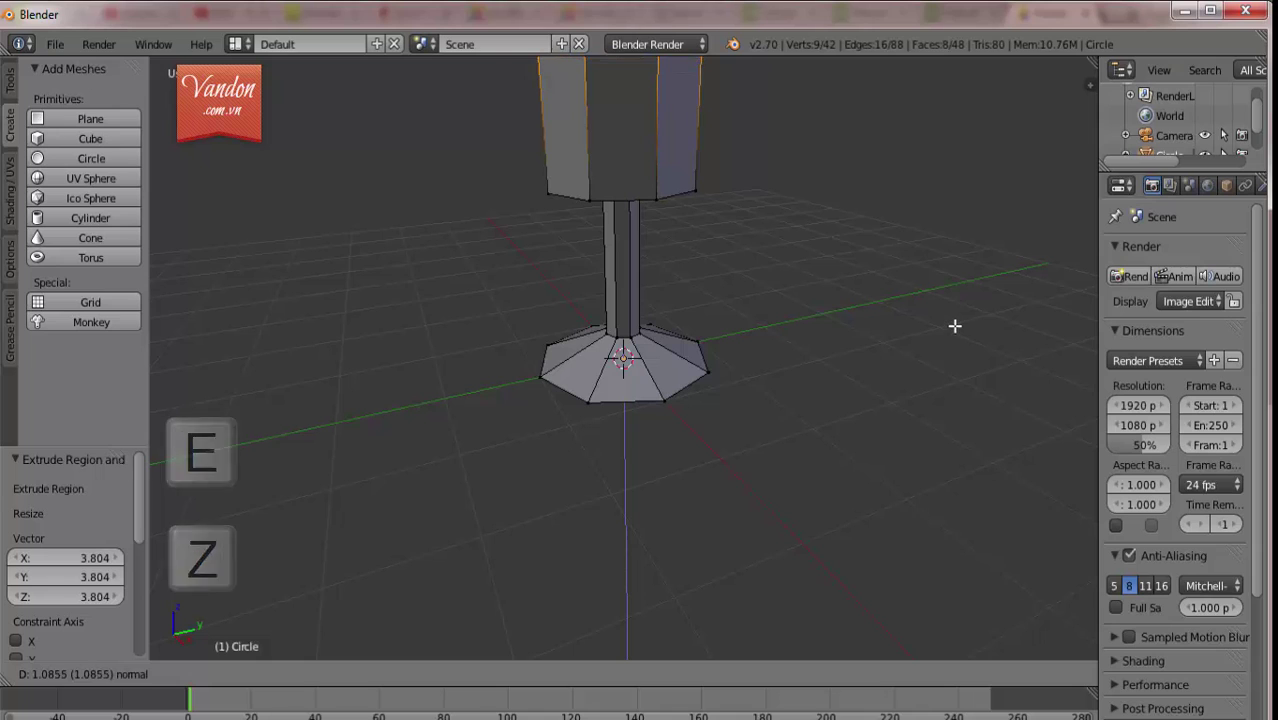
{"action": "left_click", "coordinate": [952, 318]}
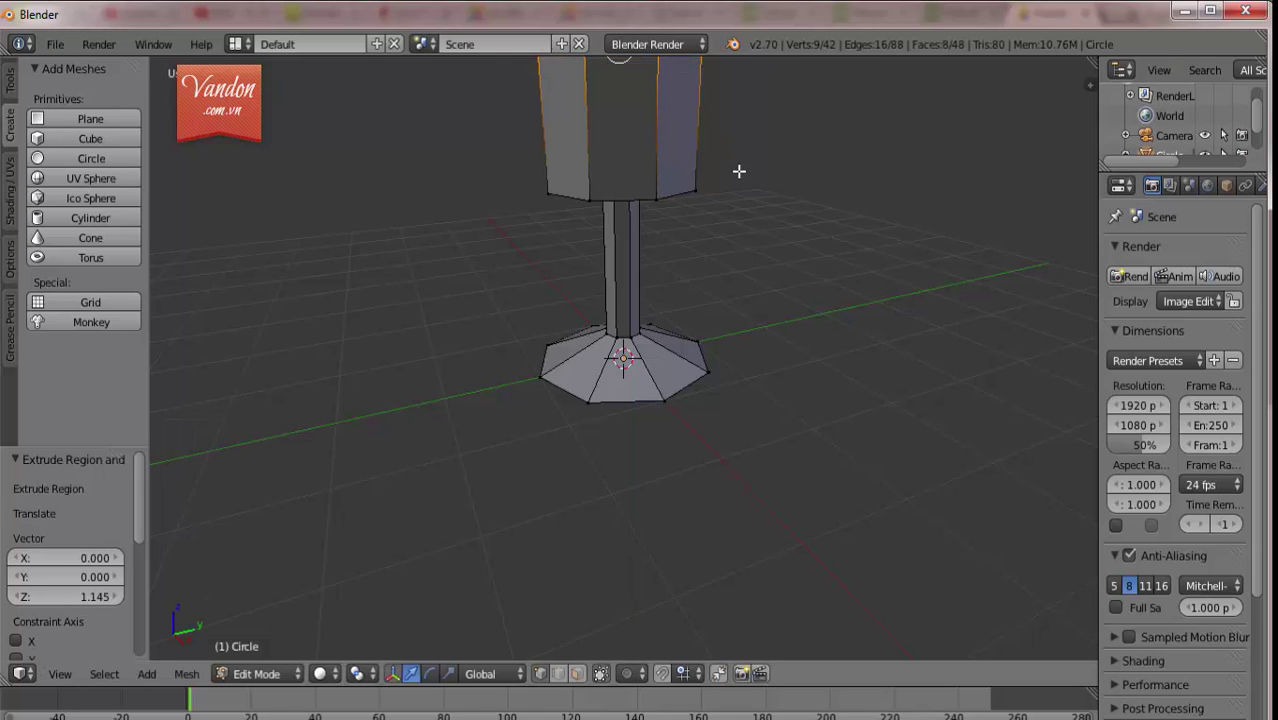
Delete the centre vertex of the cup's top face so the glass is open
{"action": "middle_click_drag", "start_coordinate": [760, 183], "coordinate": [746, 279], "text": "shift"}
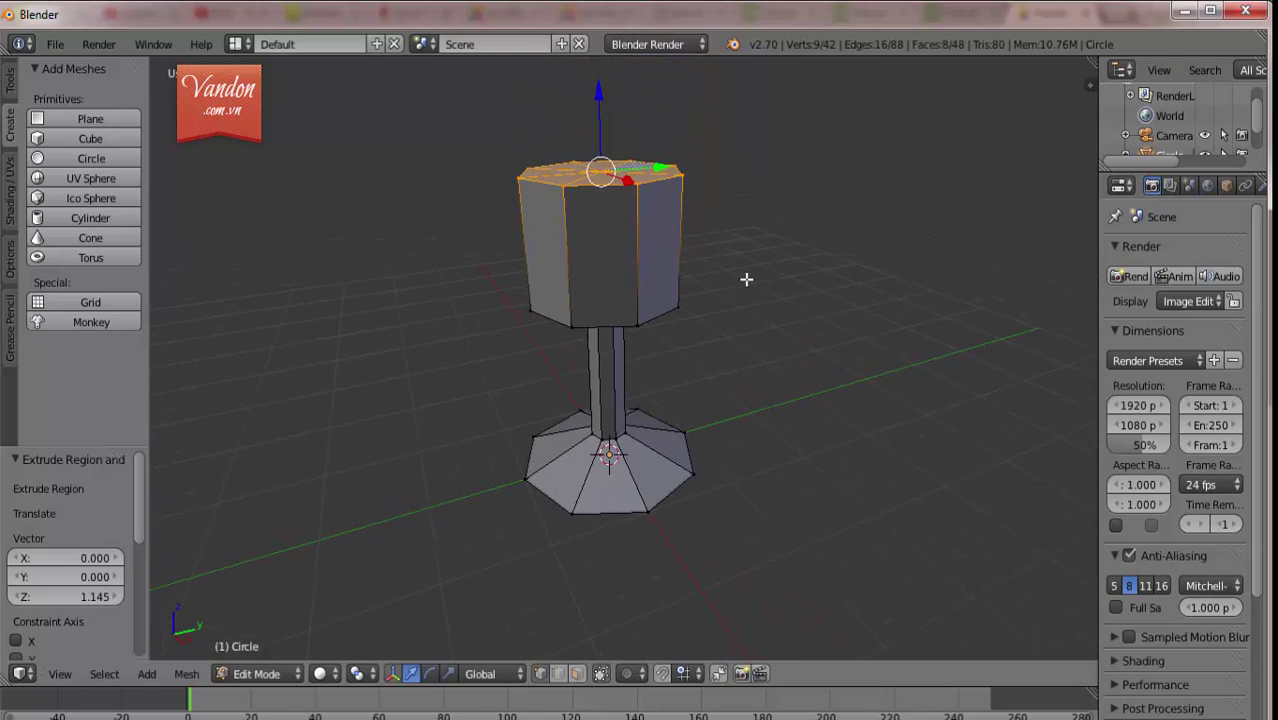
{"action": "middle_click_drag", "start_coordinate": [762, 217], "coordinate": [763, 274]}
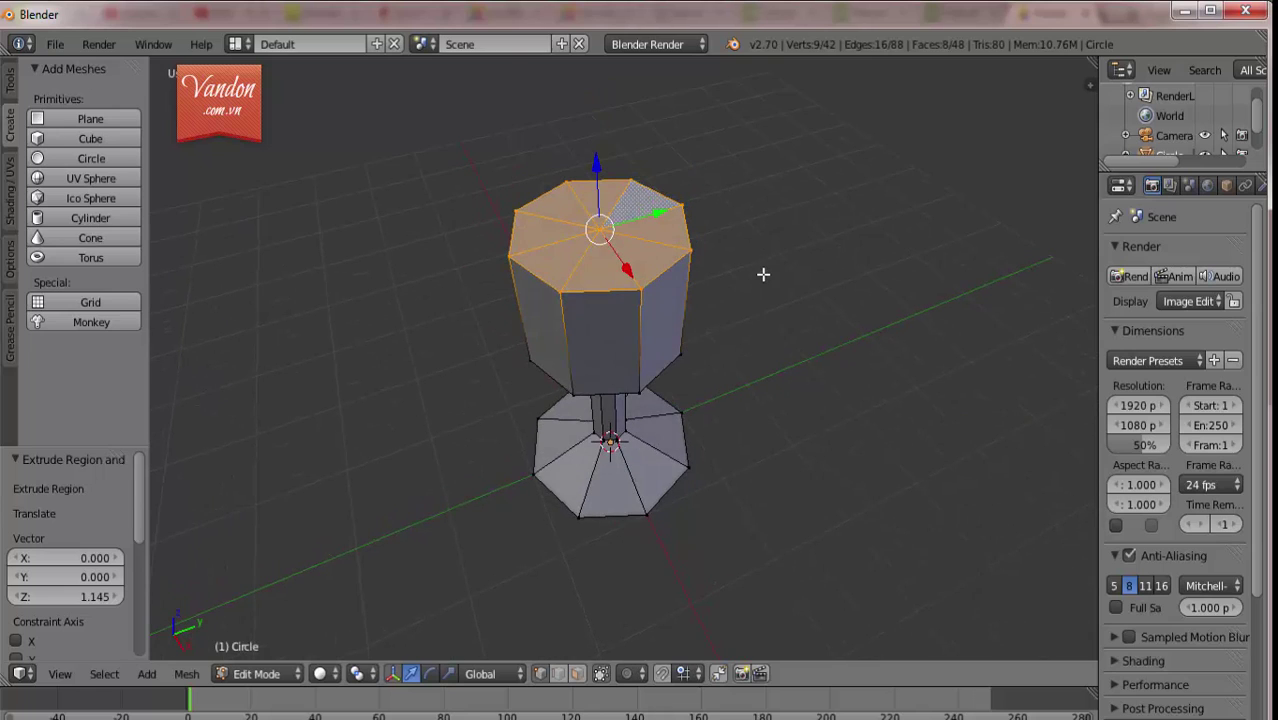
{"action": "right_click", "coordinate": [598, 228]}
{"action": "key", "text": "x"}
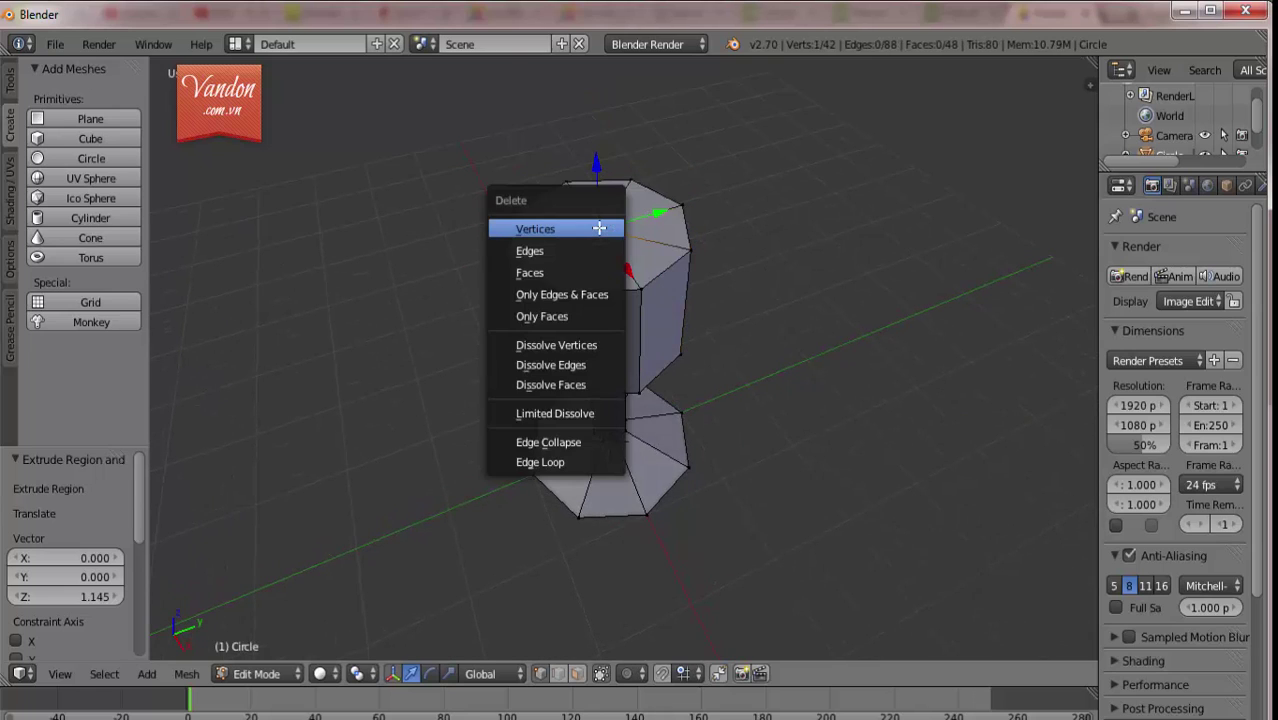
{"action": "left_click", "coordinate": [598, 228]}
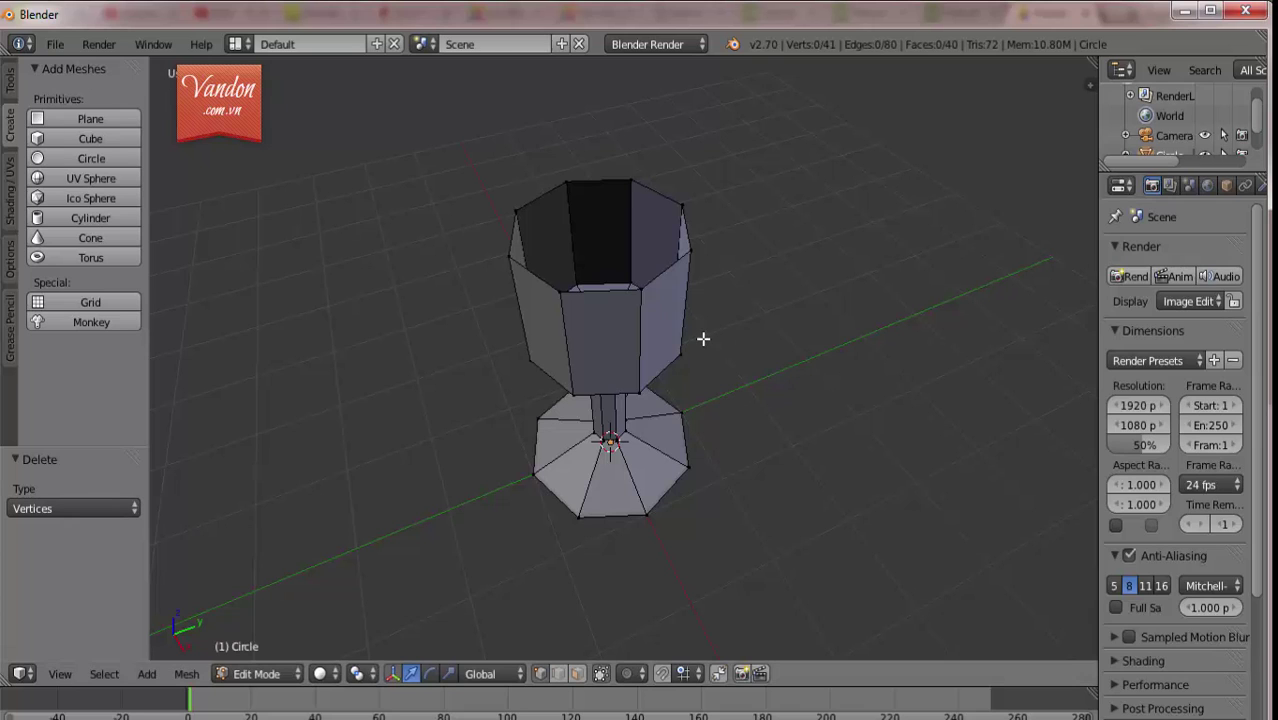
{"action": "mouse_move", "coordinate": [703, 339]}
{"action": "middle_mouse_down"}
{"action": "mouse_move", "coordinate": [679, 331]}
{"action": "mouse_move", "coordinate": [686, 300]}
{"action": "middle_mouse_up"}
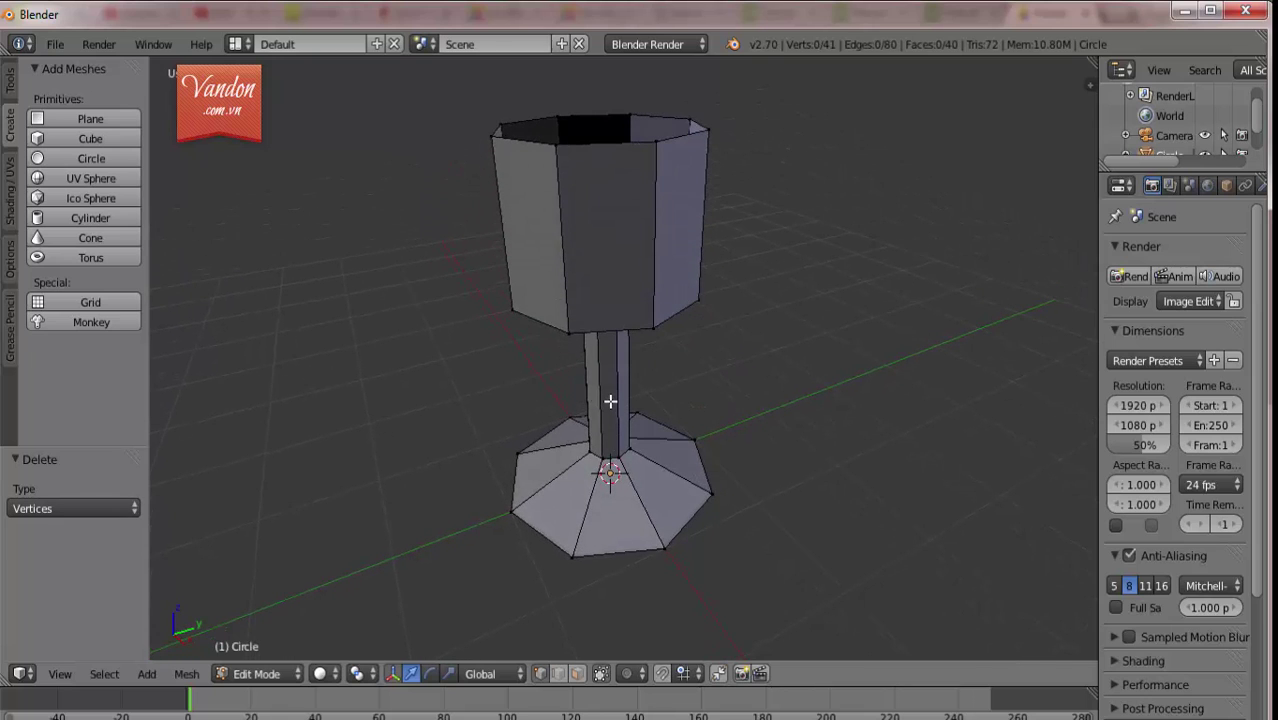
{"action": "left_click", "coordinate": [610, 401]}
Loop-cut the middle of the stem and thin the new loop to 0.6
{"action": "key", "text": "ctrl+r"}
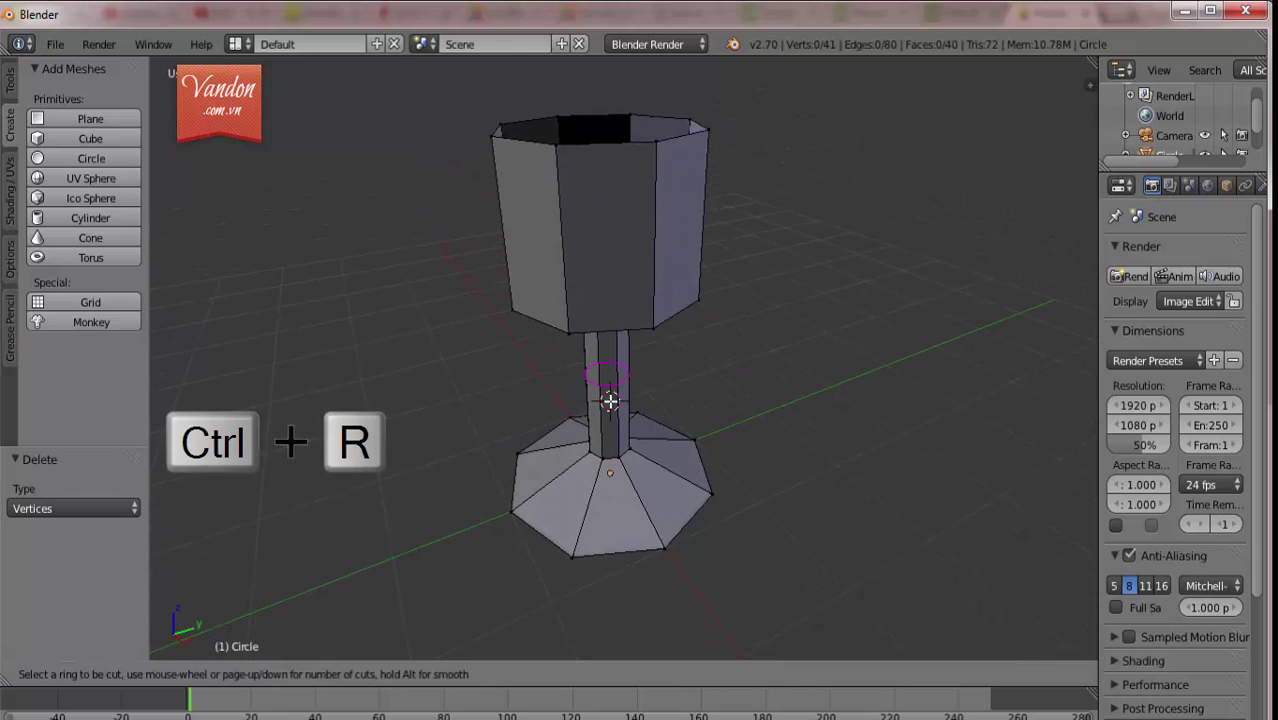
{"action": "left_click", "coordinate": [610, 401]}
{"action": "right_click", "coordinate": [610, 401]}
{"action": "key", "text": "s"}
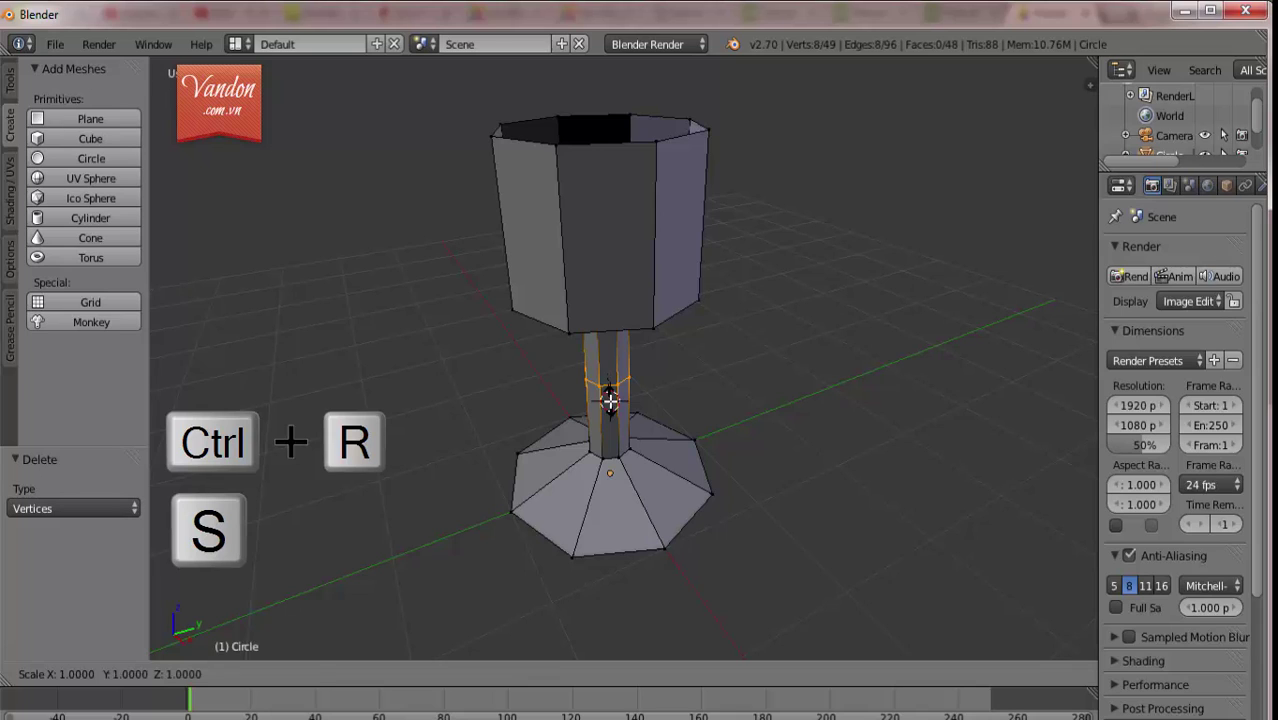
{"action": "type", "text": "0.6"}
{"action": "key", "text": "Return"}
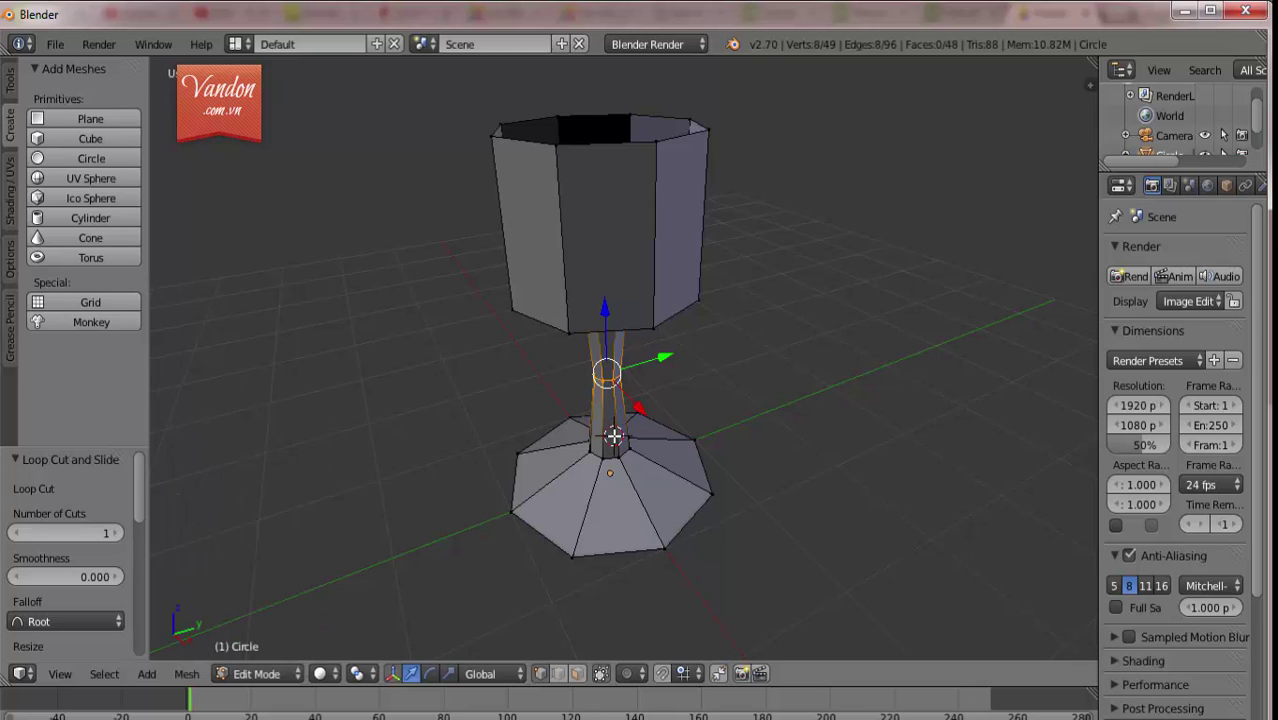
Add loop cuts on the lower and upper stem, scaling each to 0.8
{"action": "key", "text": "ctrl+r"}
{"action": "left_click", "coordinate": [613, 436]}
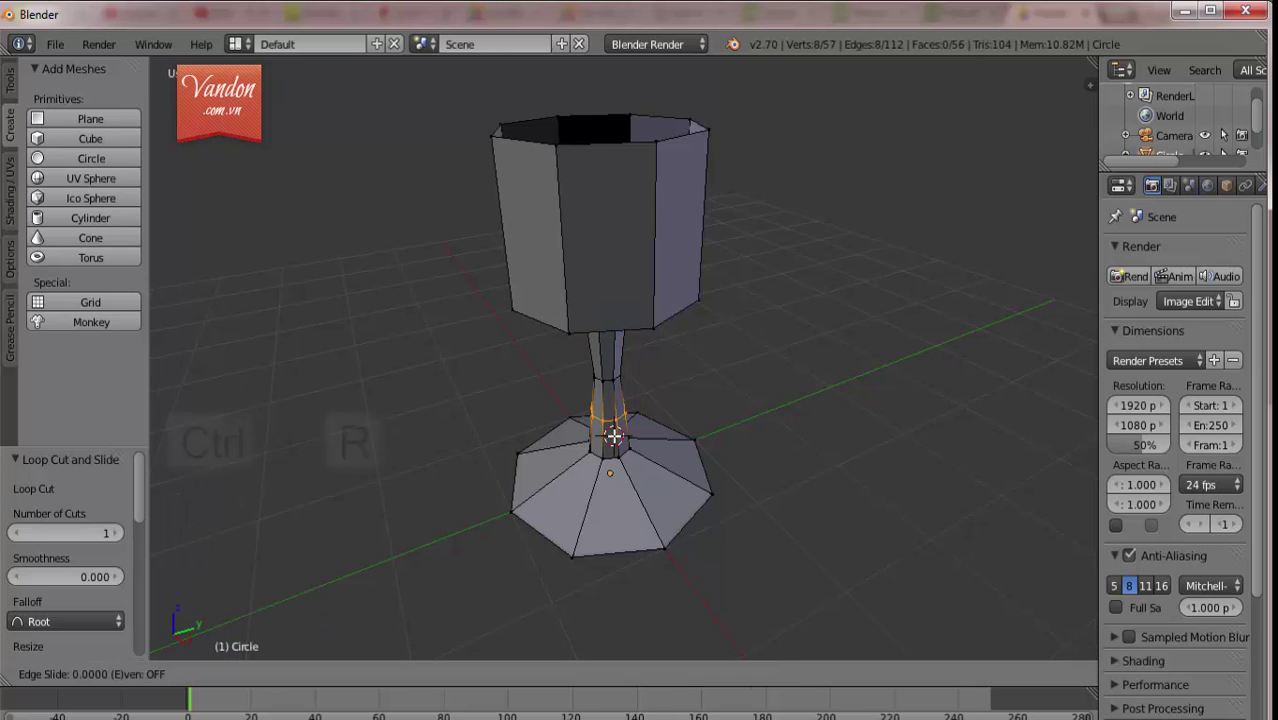
{"action": "left_click", "coordinate": [613, 436]}
{"action": "key", "text": "s"}
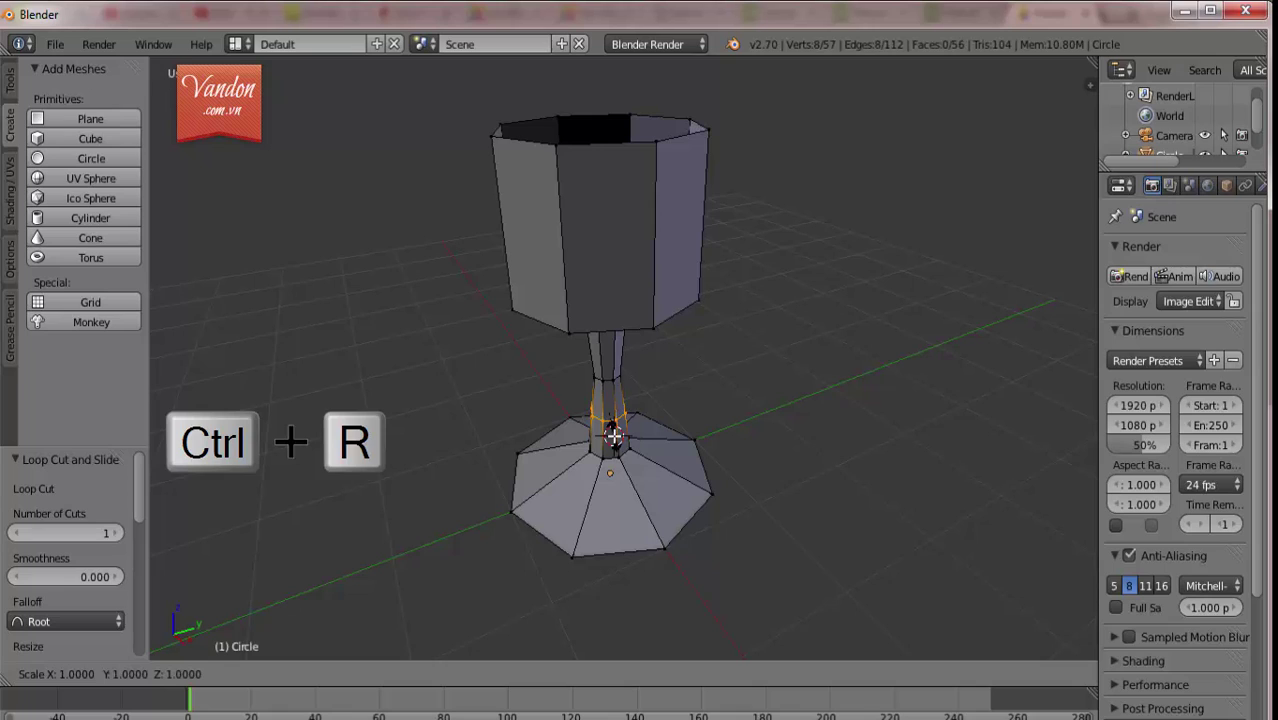
{"action": "type", "text": "0.8"}
{"action": "key", "text": "Return"}
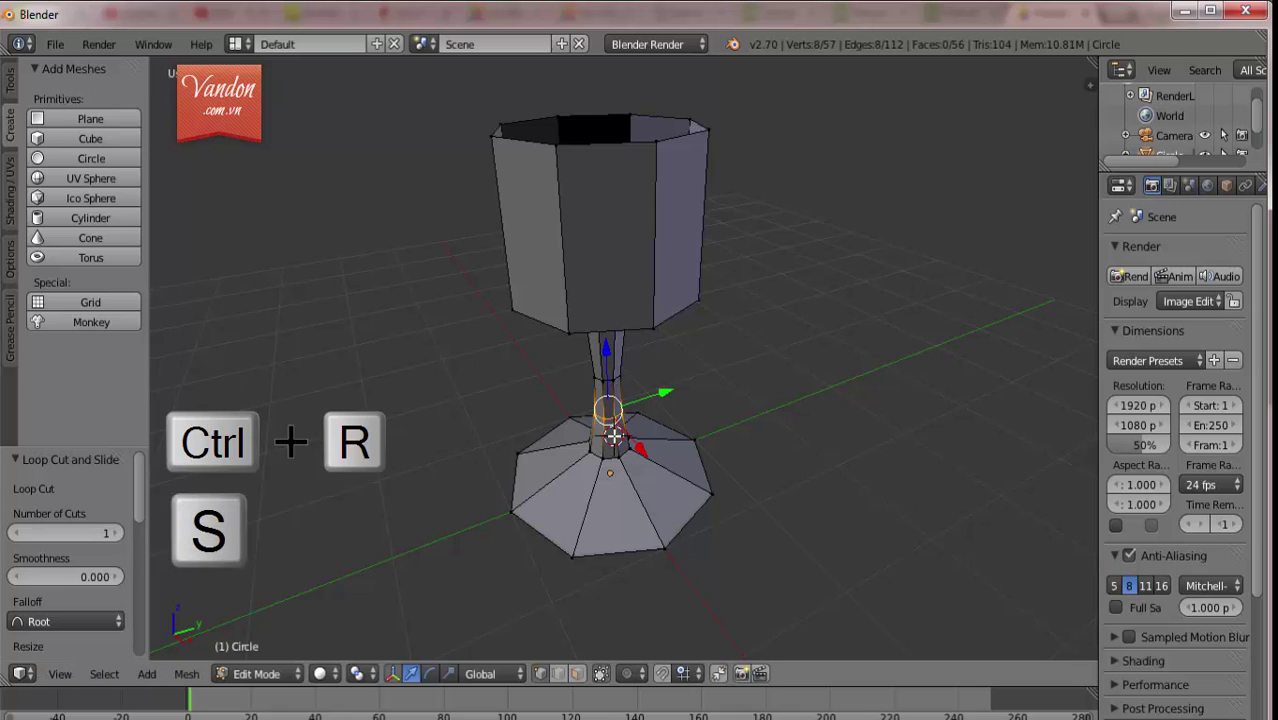
{"action": "left_click", "coordinate": [614, 347]}
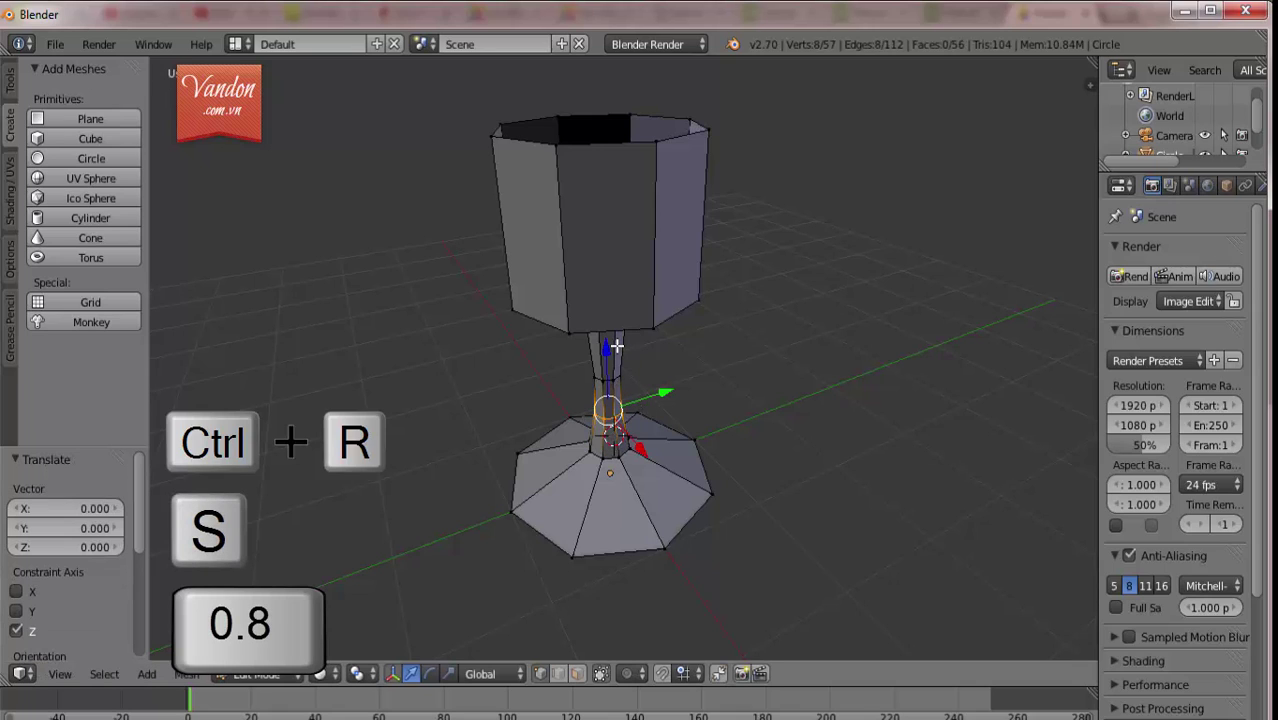
{"action": "key", "text": "ctrl+r"}
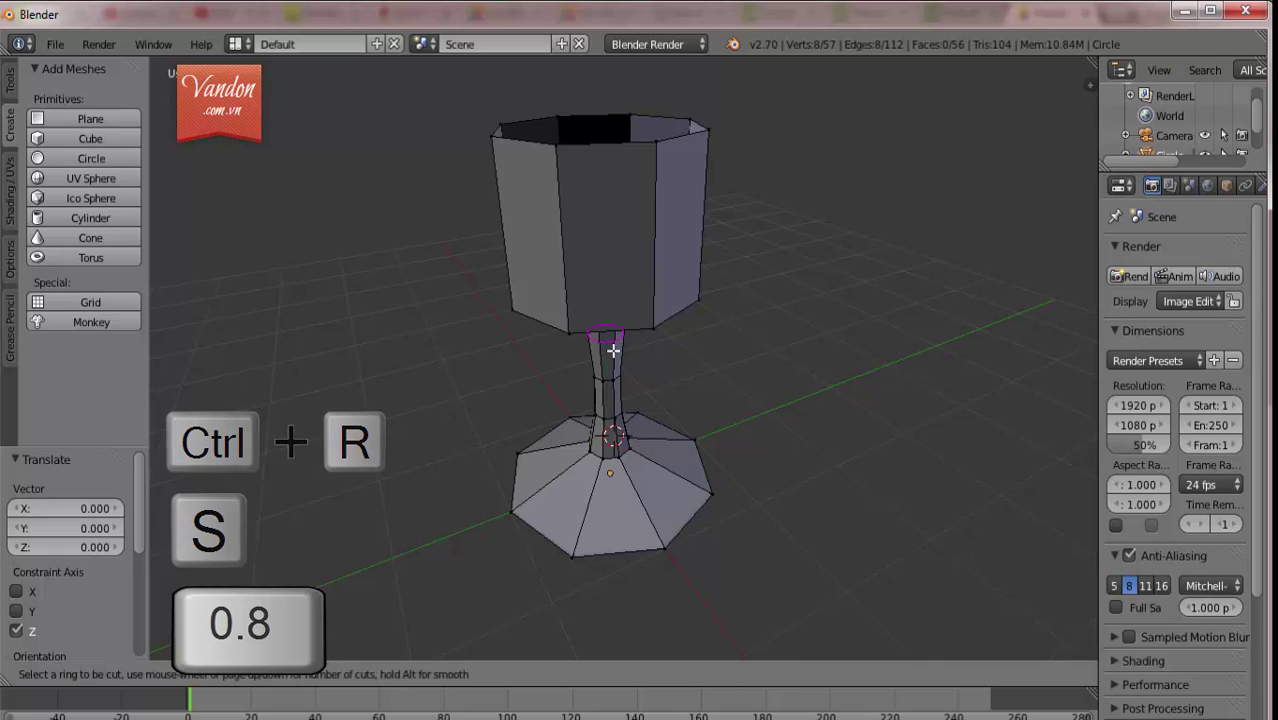
{"action": "left_click", "coordinate": [613, 350]}
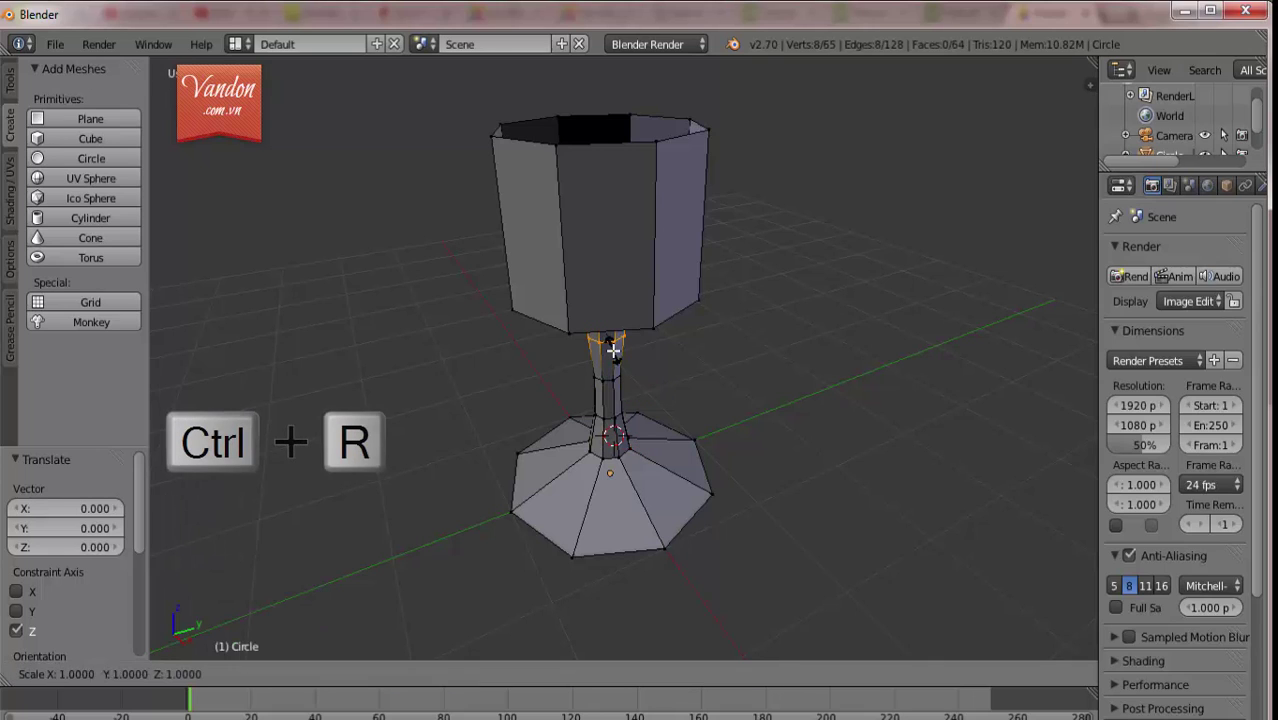
{"action": "left_click", "coordinate": [613, 350]}
{"action": "type", "text": "s0.8"}
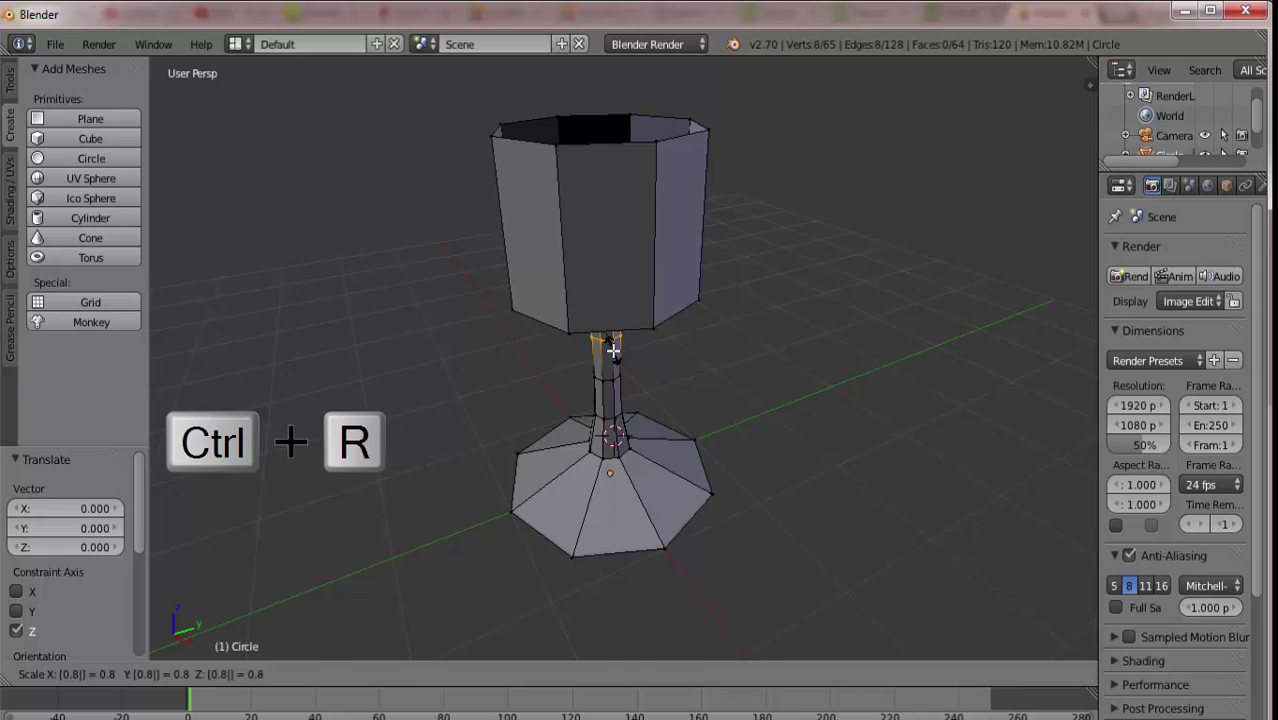
{"action": "key", "text": "Return"}
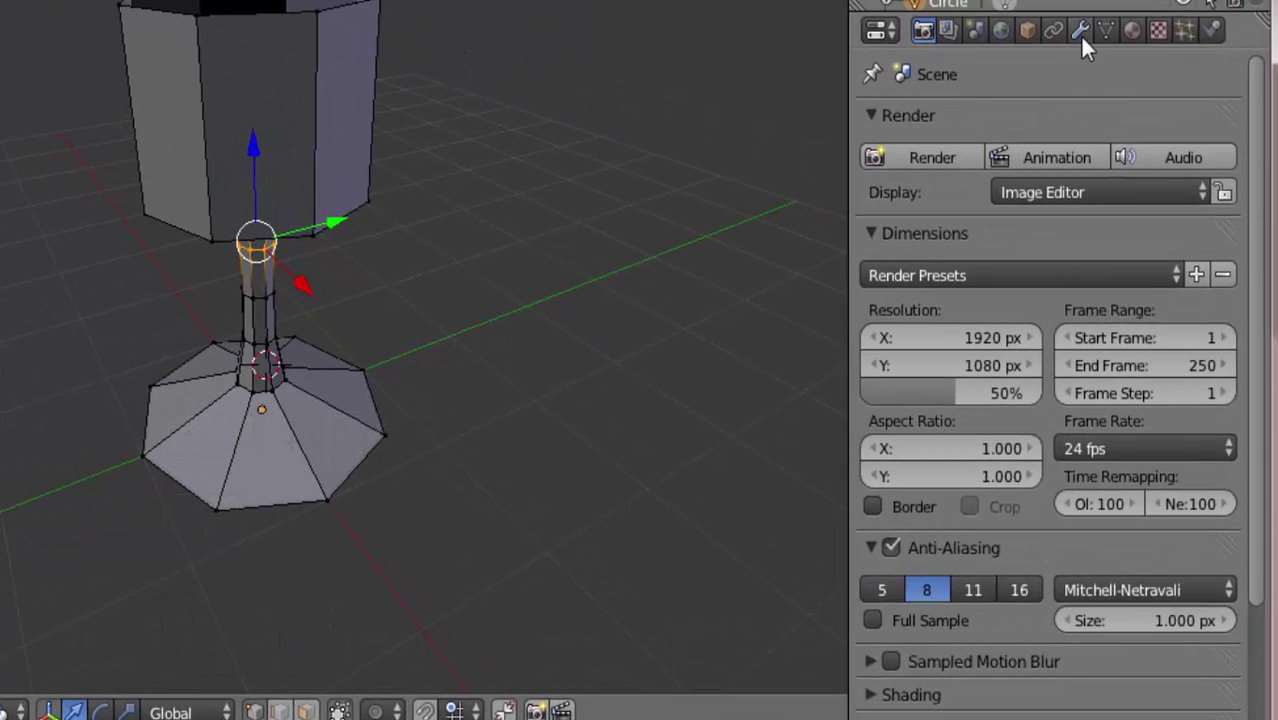
Show the Modifiers tab and widen the properties area slightly
{"action": "left_click", "coordinate": [1079, 32]}
{"action": "left_click", "coordinate": [990, 124]}
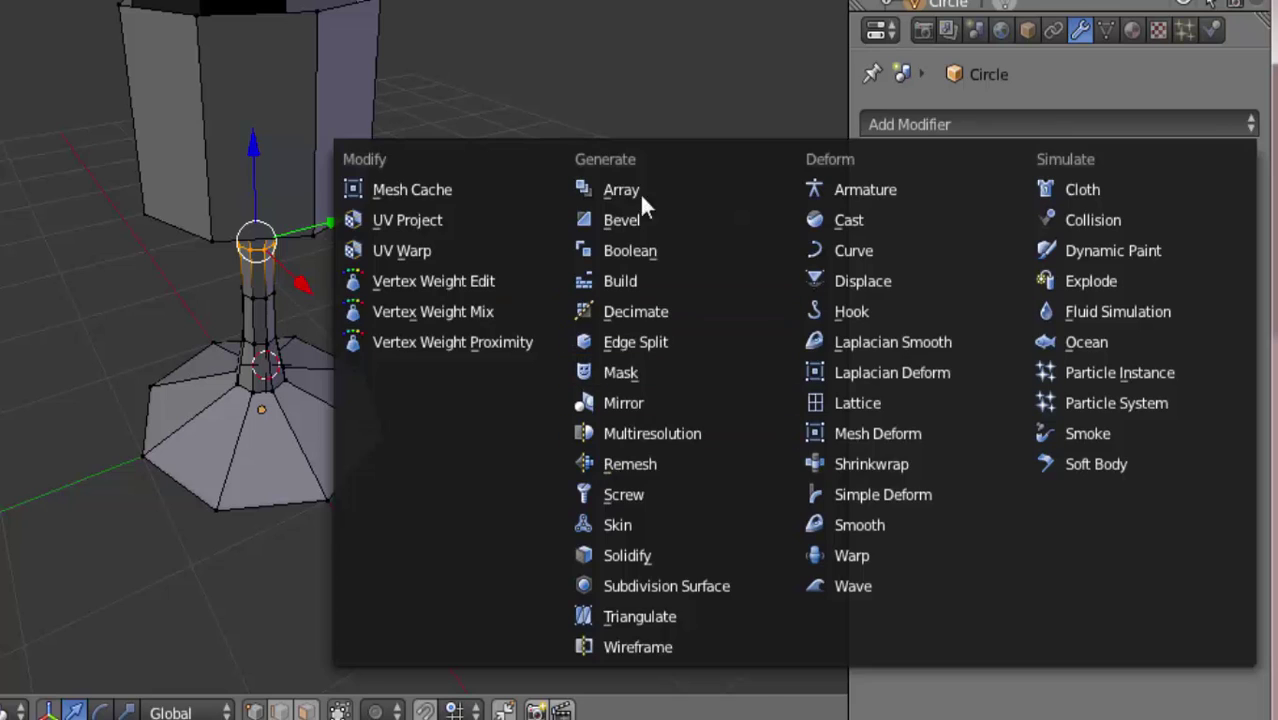
{"action": "key", "text": "Escape"}
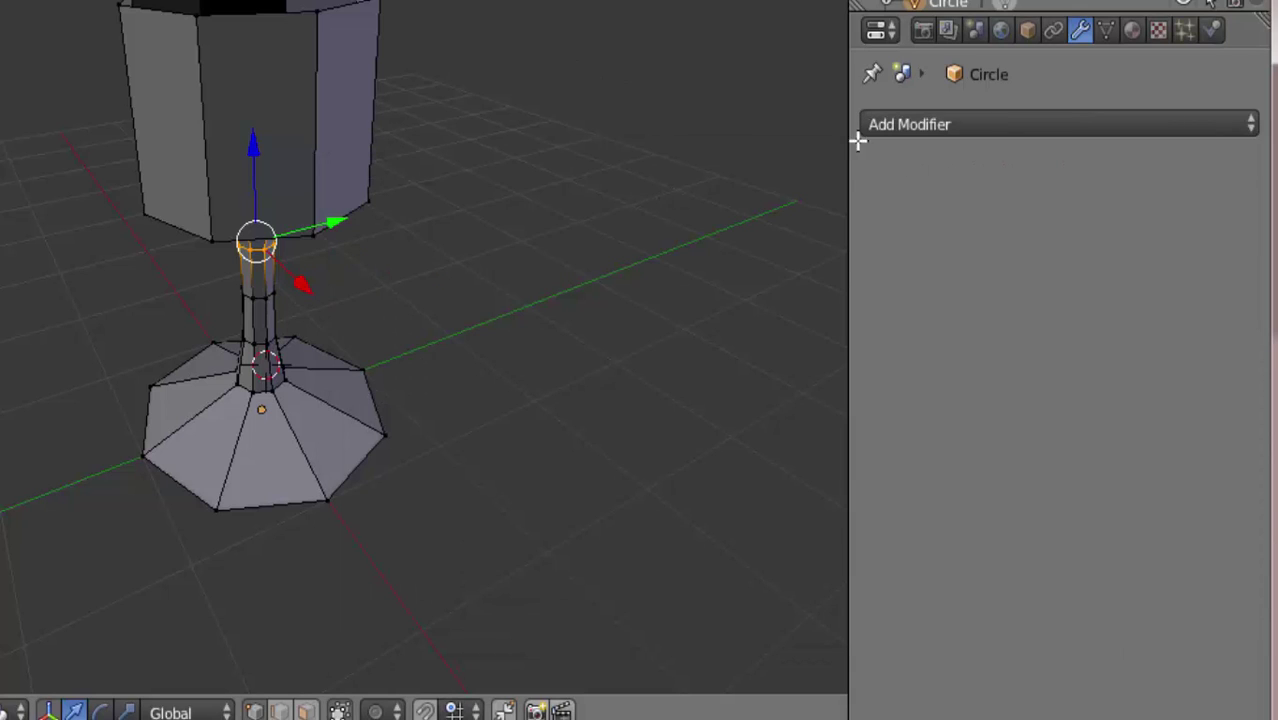
{"action": "left_click_drag", "start_coordinate": [846, 165], "coordinate": [807, 163]}
Select the innermost ring under the cup, extrude it, and merge it At Center
{"action": "middle_click_drag", "start_coordinate": [371, 114], "coordinate": [375, 261]}
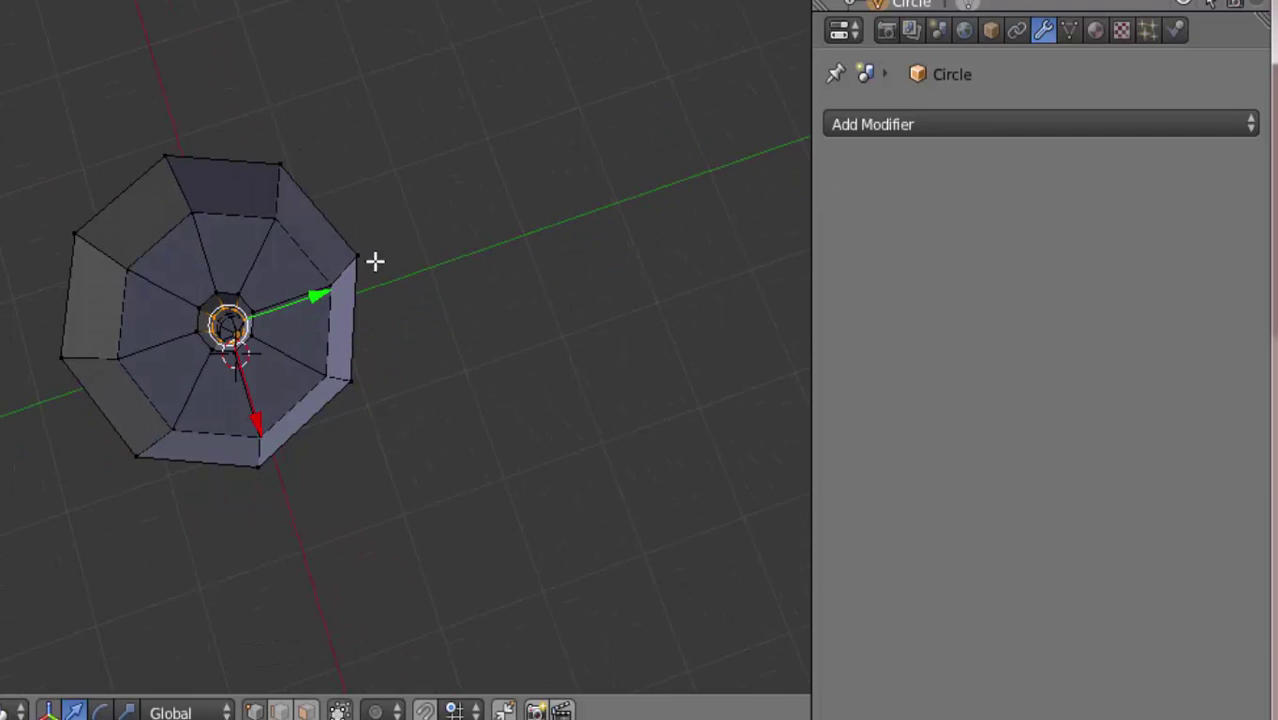
{"action": "right_click", "coordinate": [237, 295], "text": "alt"}
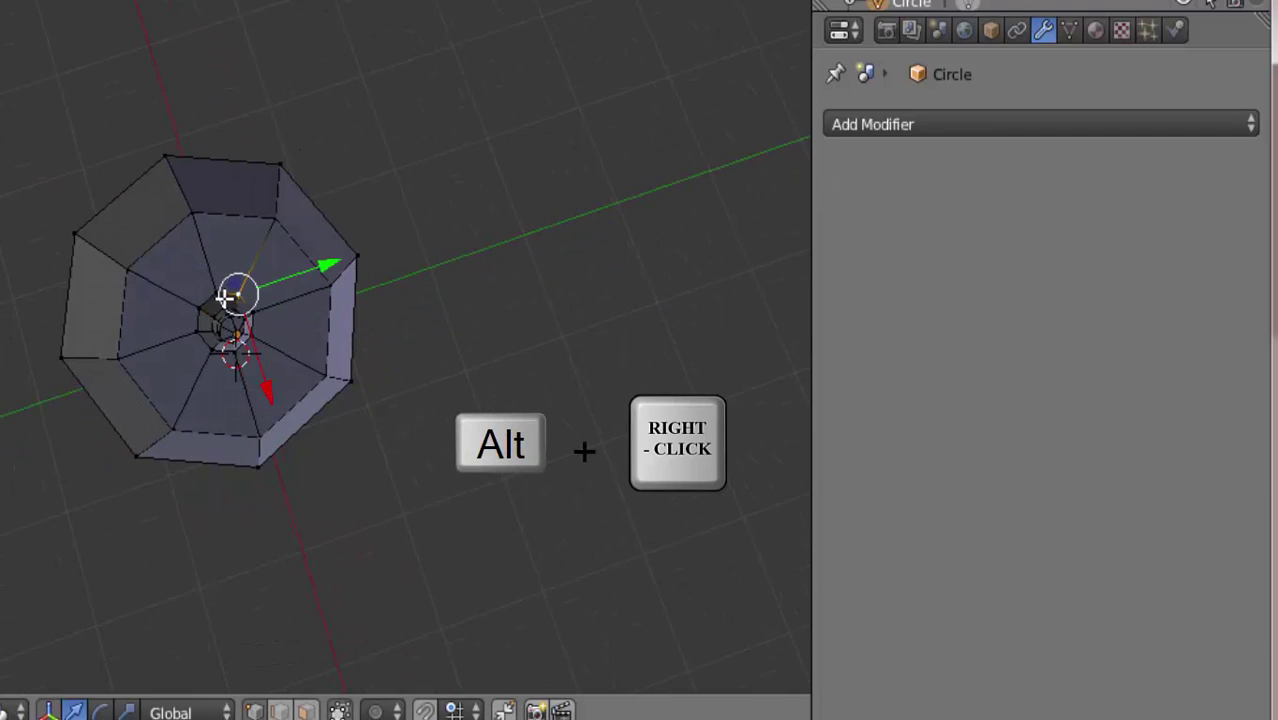
{"action": "right_click", "coordinate": [215, 295], "text": "alt"}
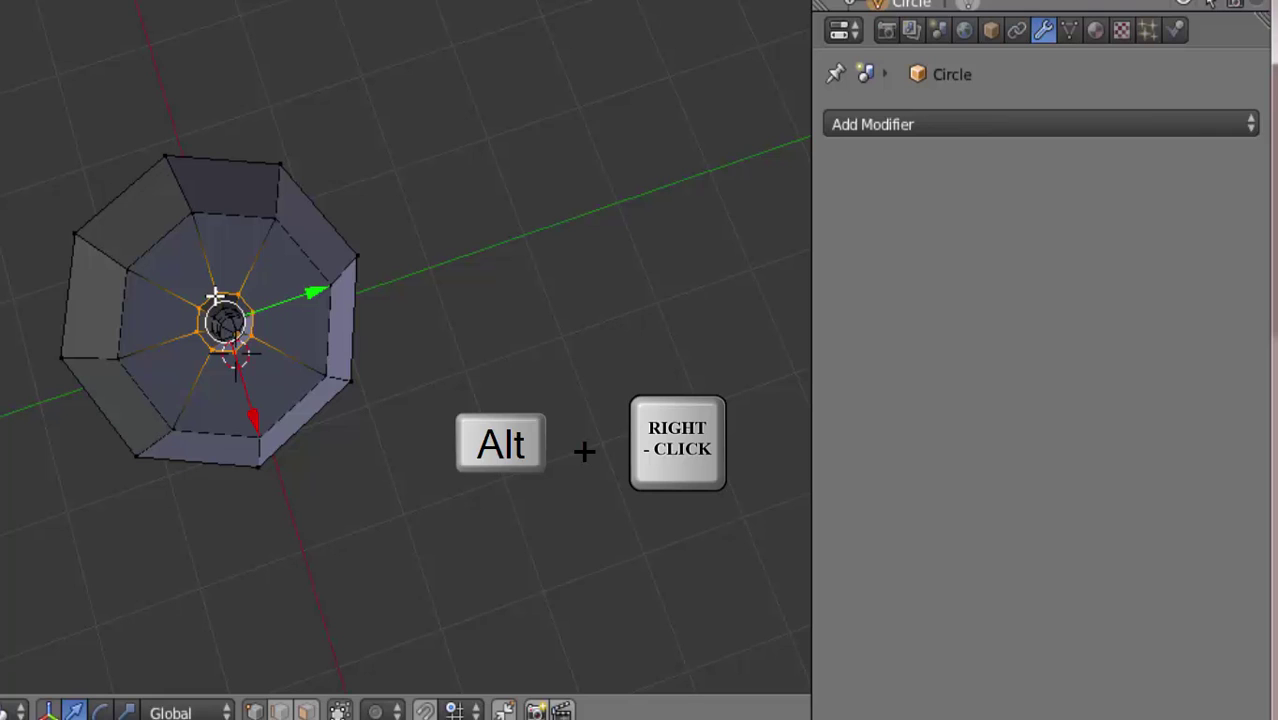
{"action": "right_click", "coordinate": [215, 295], "text": "alt"}
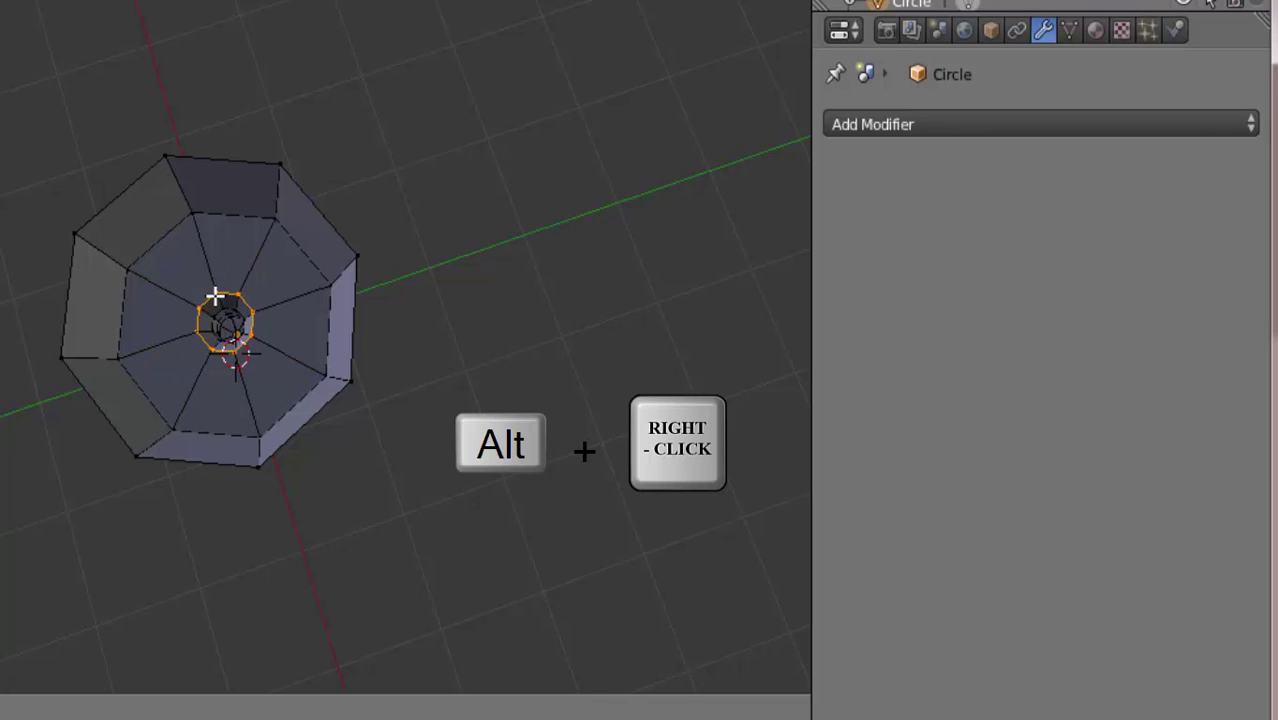
{"action": "key", "text": "e"}
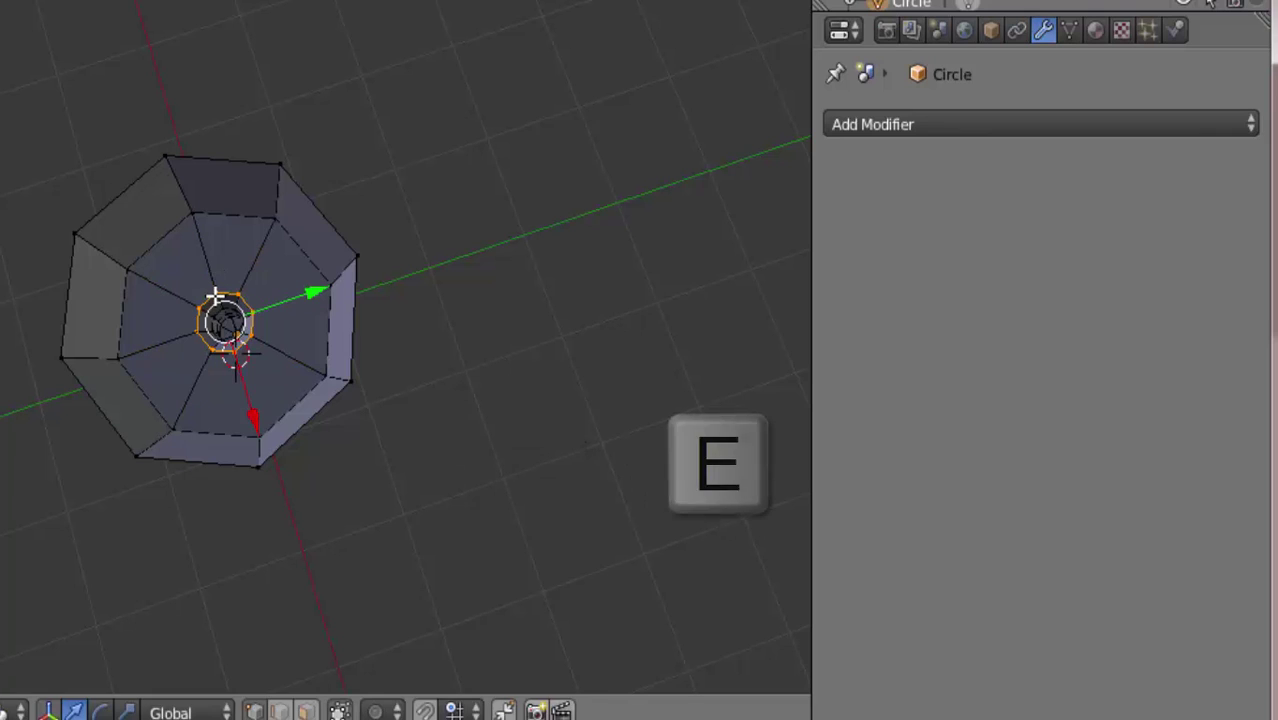
{"action": "key", "text": "alt+m"}
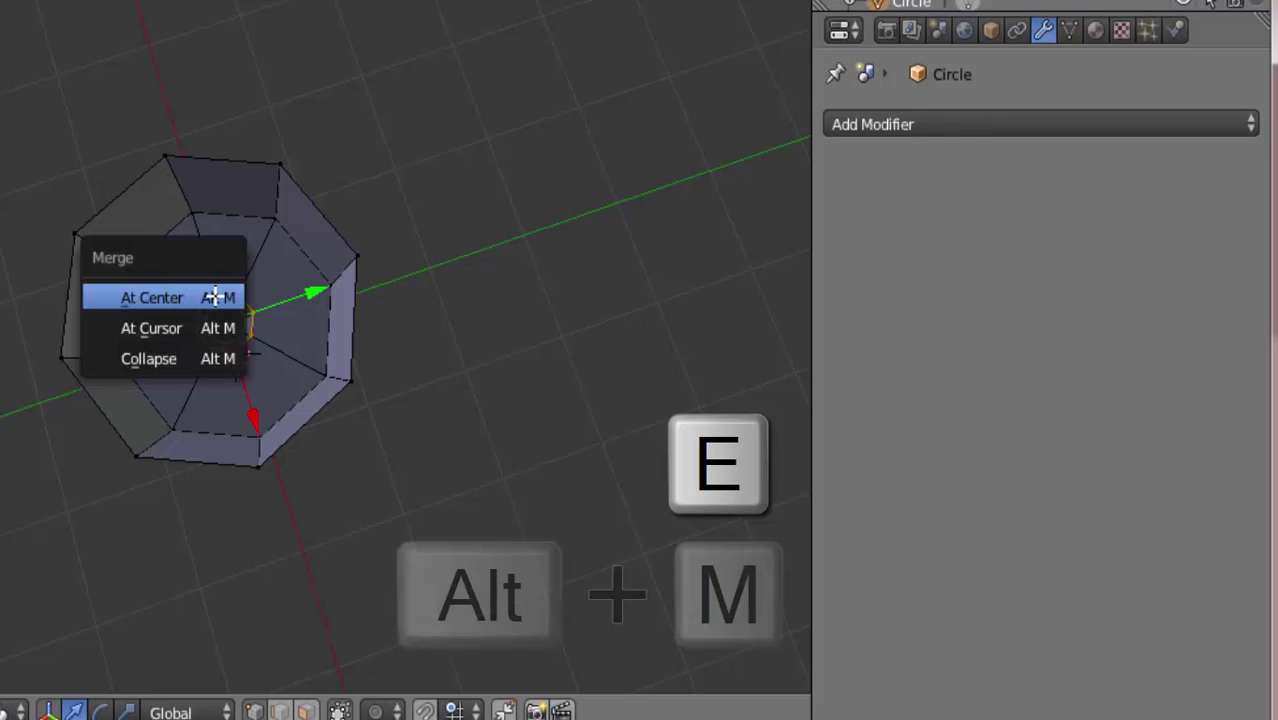
{"action": "left_click", "coordinate": [213, 294]}
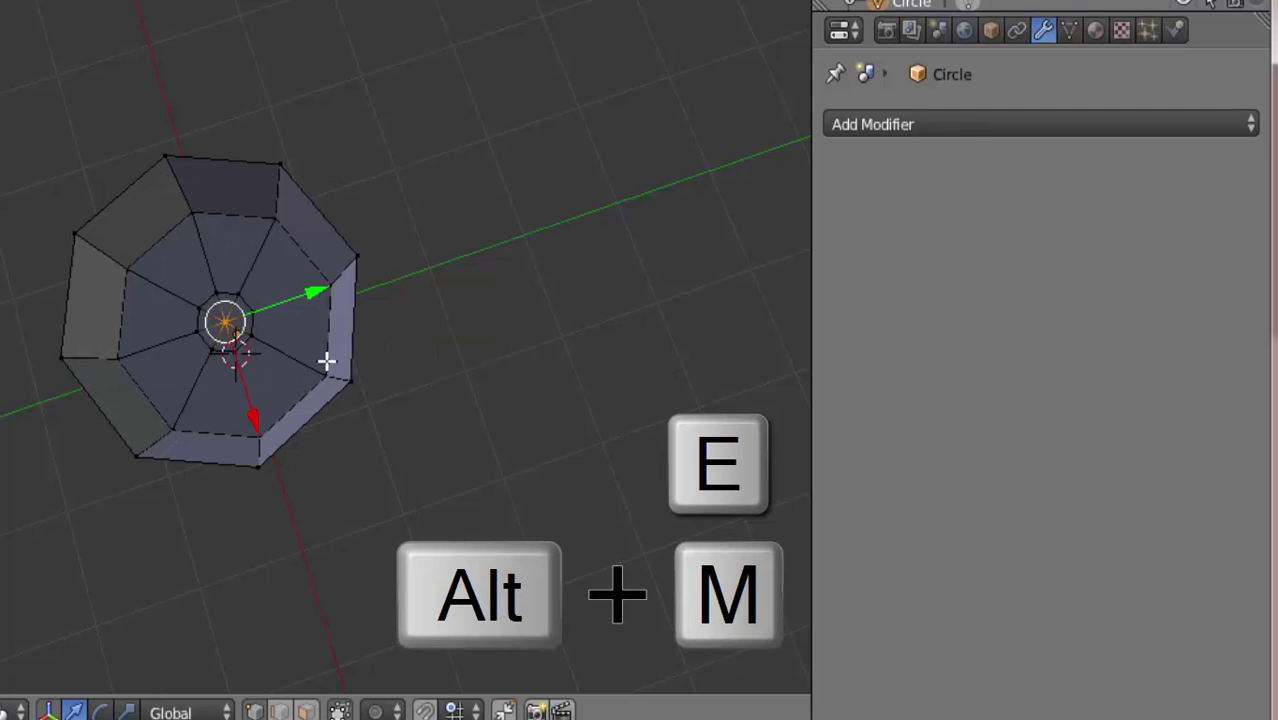
{"action": "middle_click_drag", "start_coordinate": [327, 362], "coordinate": [334, 271]}
Add a Solidify modifier with 0.035 thickness, followed by a Subdivision Surface modifier
{"action": "left_click", "coordinate": [953, 127]}
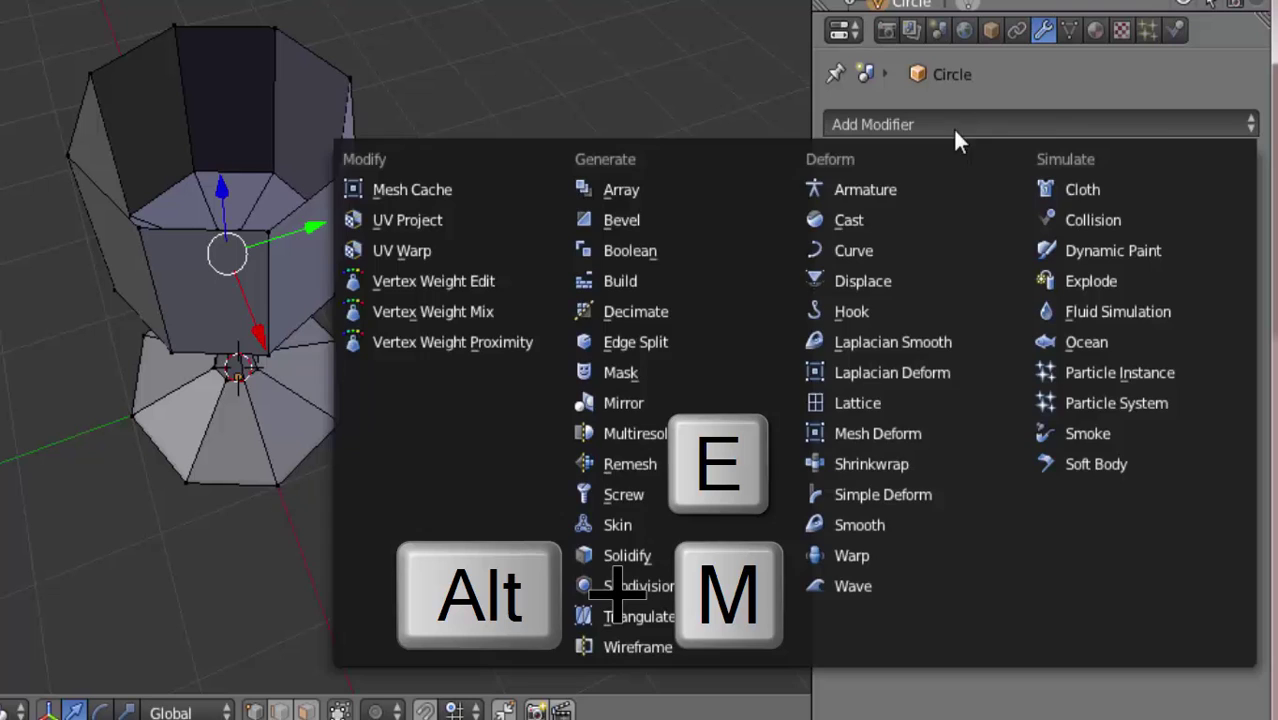
{"action": "left_click", "coordinate": [627, 556]}
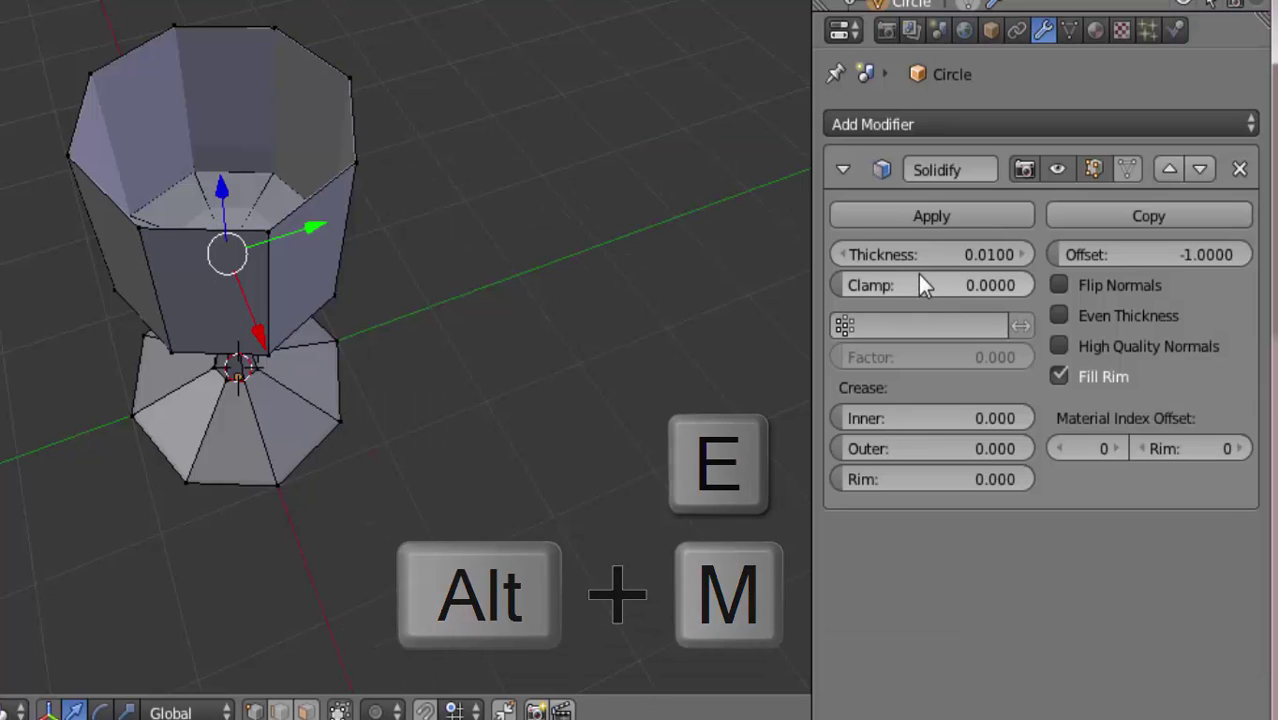
{"action": "left_click_drag", "start_coordinate": [914, 253], "coordinate": [935, 253]}
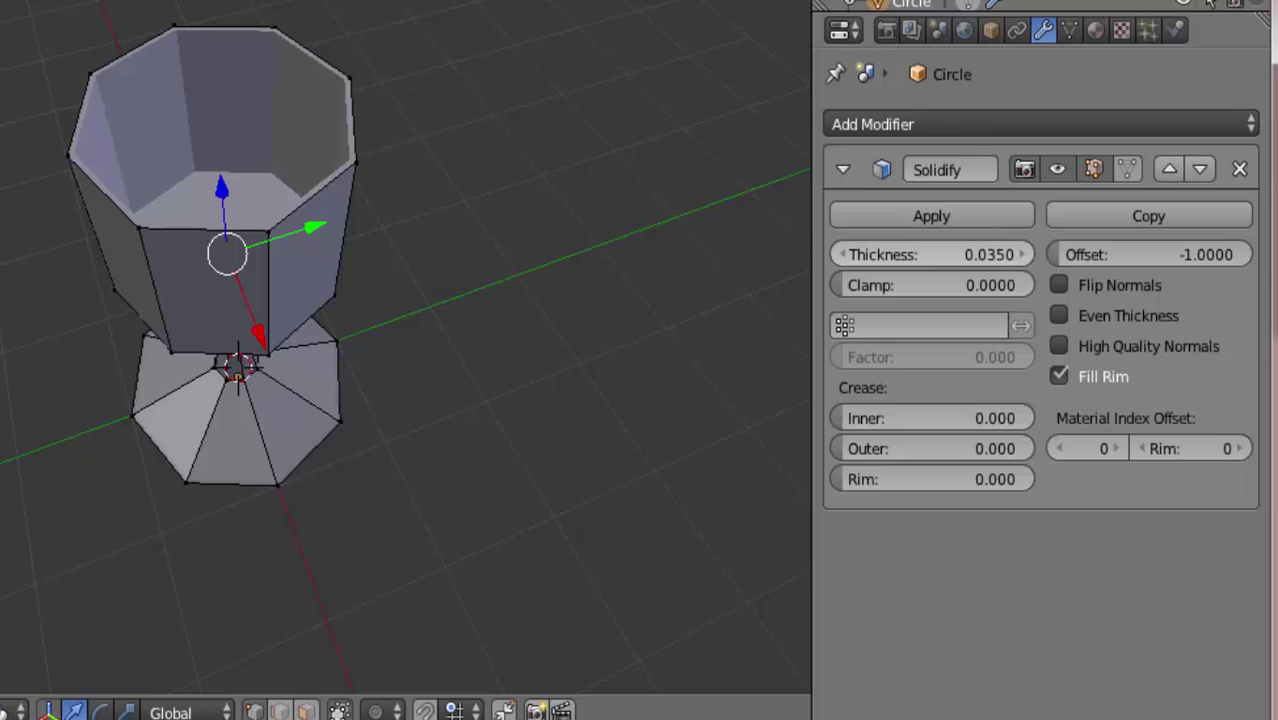
{"action": "left_click", "coordinate": [1029, 124]}
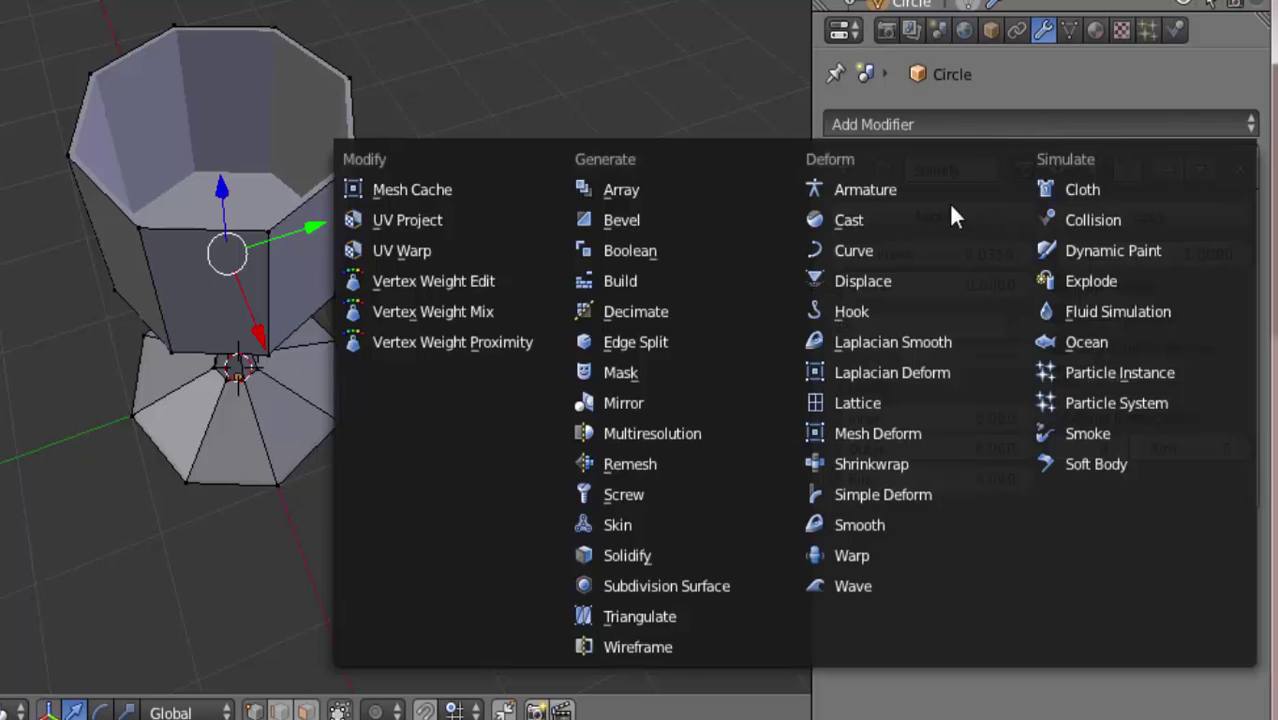
{"action": "left_click", "coordinate": [693, 586]}
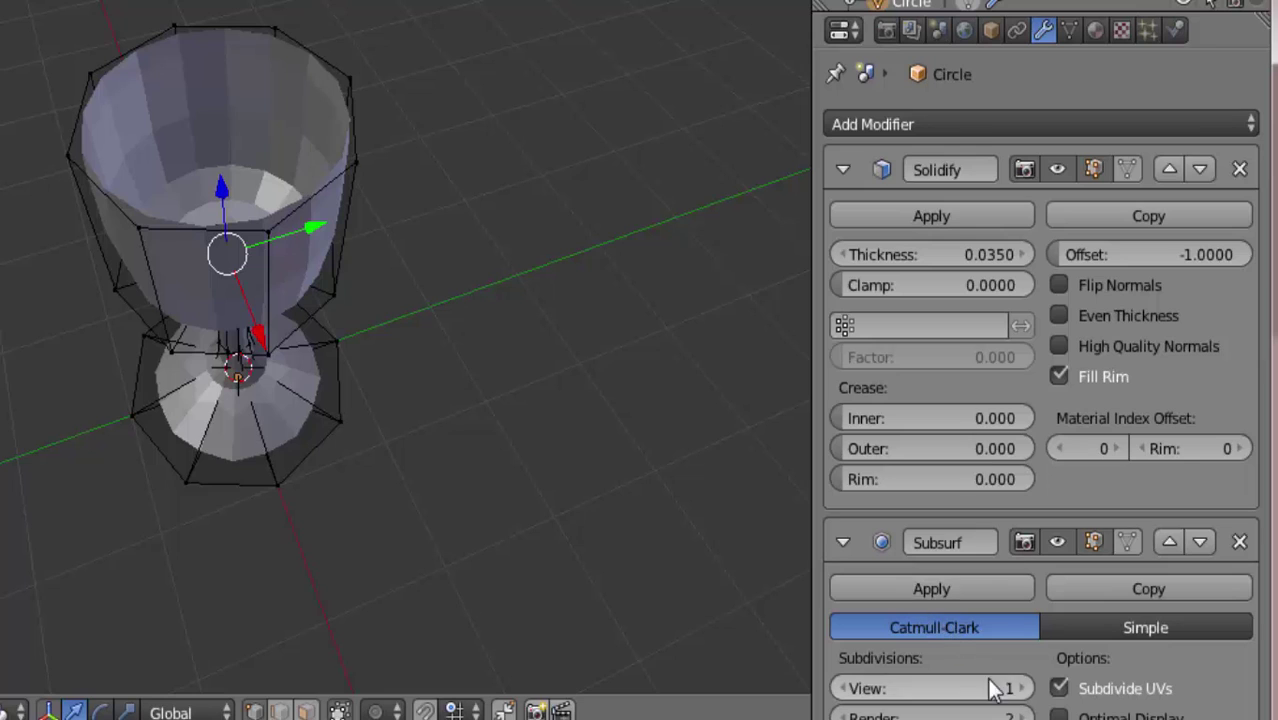
Raise the Subdivision Surface viewport level to 6
{"action": "left_click", "coordinate": [1021, 688]}
{"action": "left_click", "coordinate": [1021, 688]}
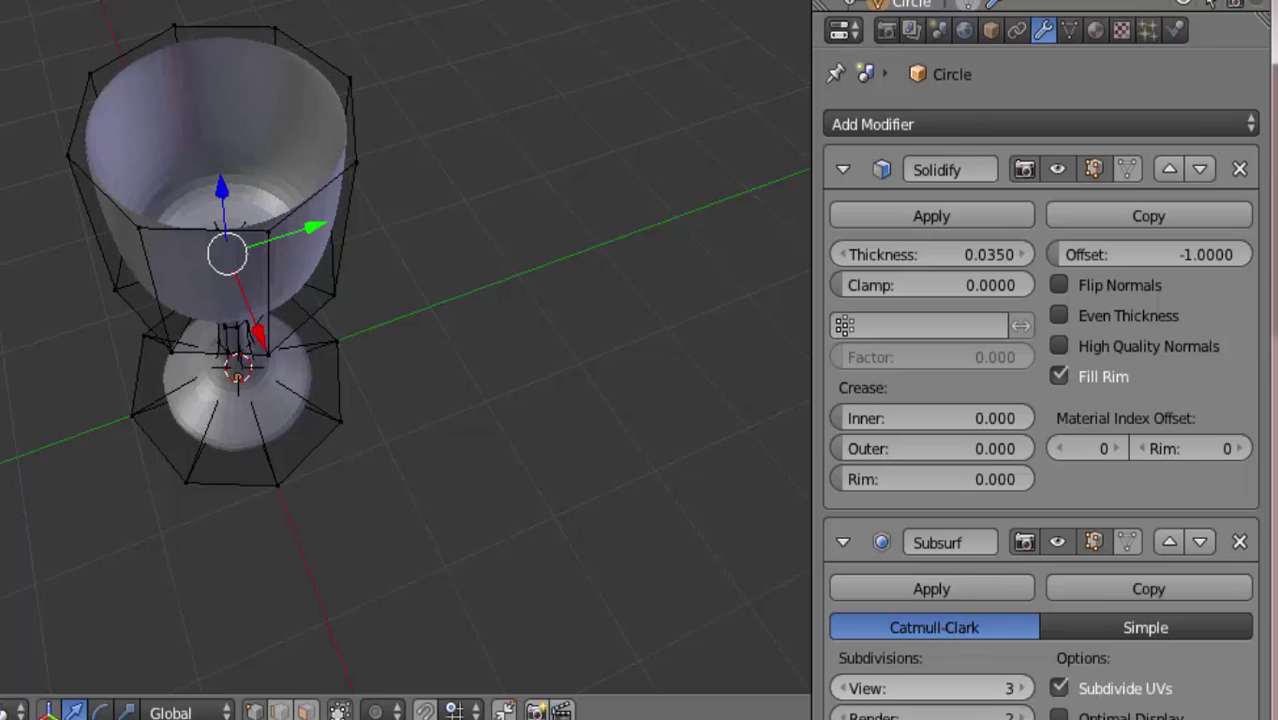
{"action": "left_click", "coordinate": [1021, 688]}
{"action": "left_click", "coordinate": [1021, 688]}
{"action": "left_click", "coordinate": [1021, 688]}
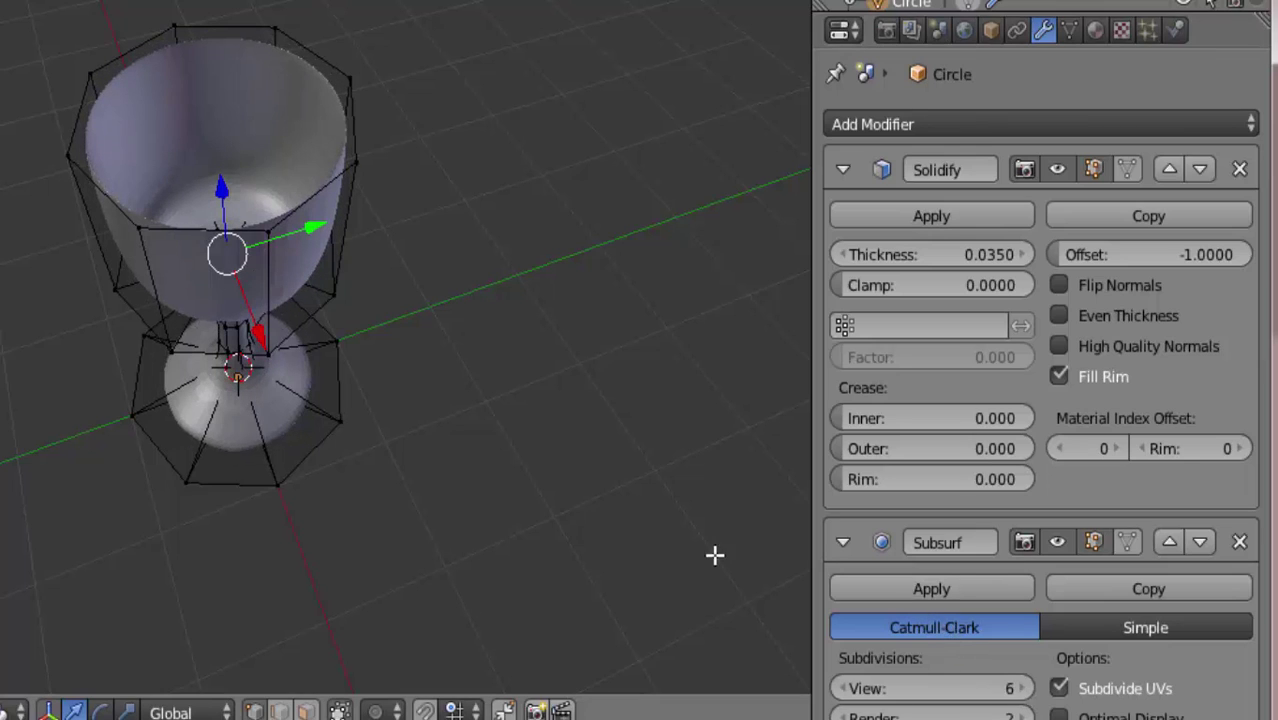
{"action": "middle_click_drag", "start_coordinate": [478, 310], "coordinate": [477, 256]}
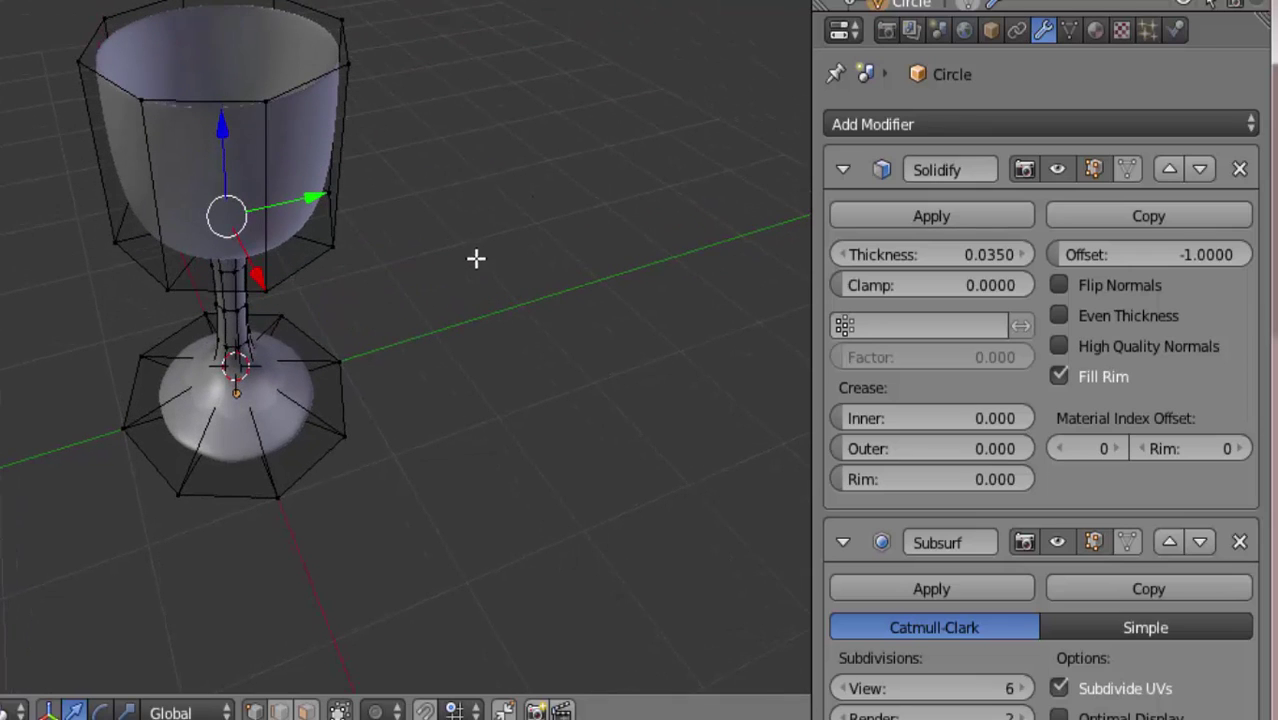
Add two edge loops on the goblet base near its rim and clear the selection
{"action": "left_click", "coordinate": [262, 418]}
{"action": "key", "text": "ctrl+r"}
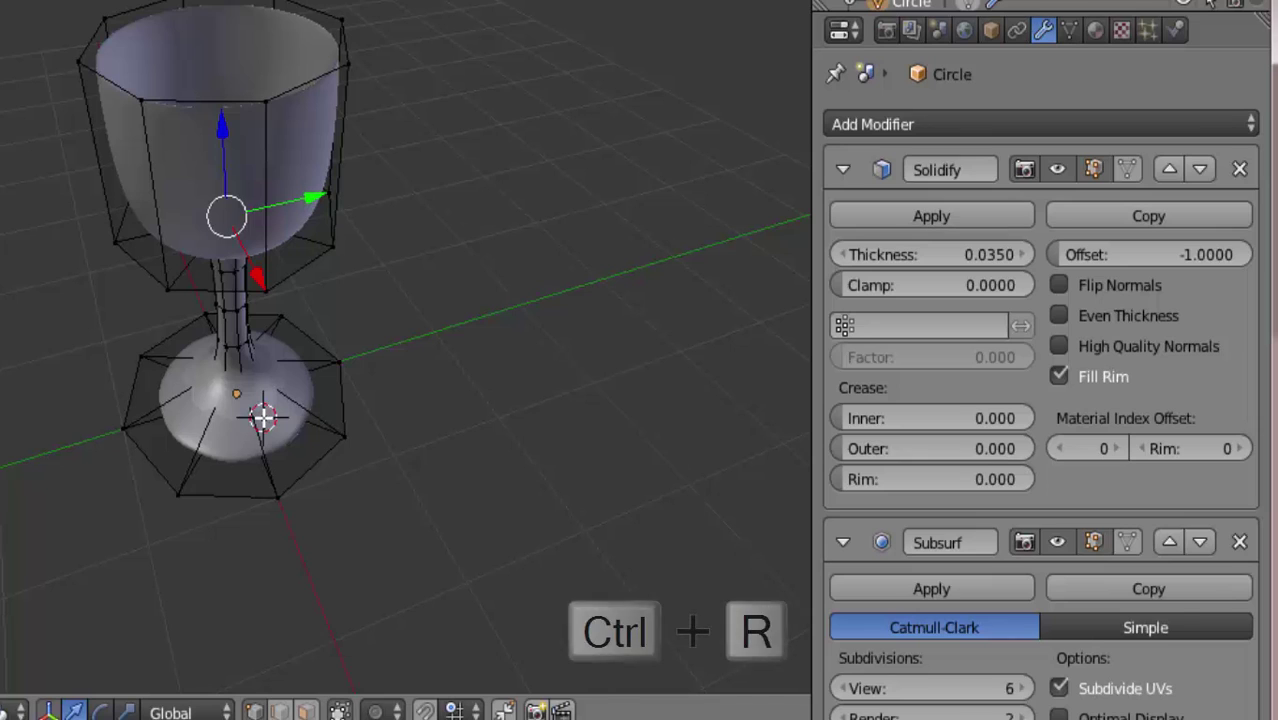
{"action": "left_click", "coordinate": [262, 418]}
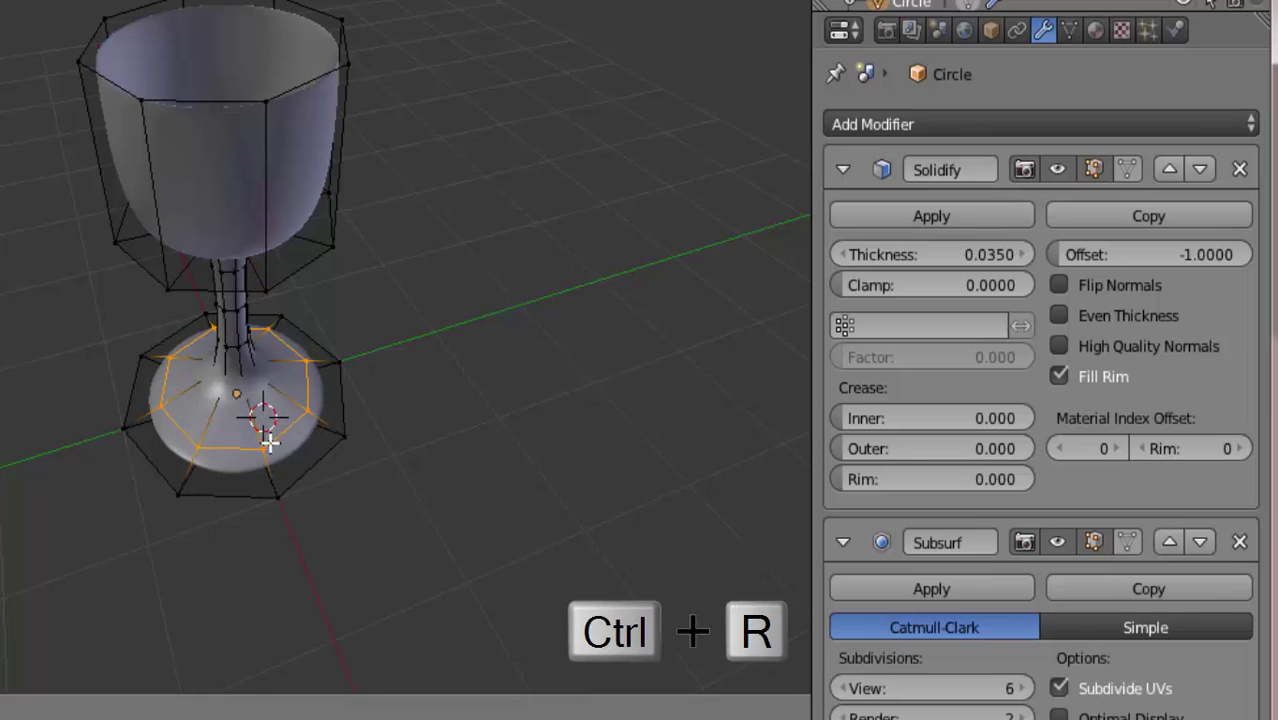
{"action": "left_click", "coordinate": [311, 477]}
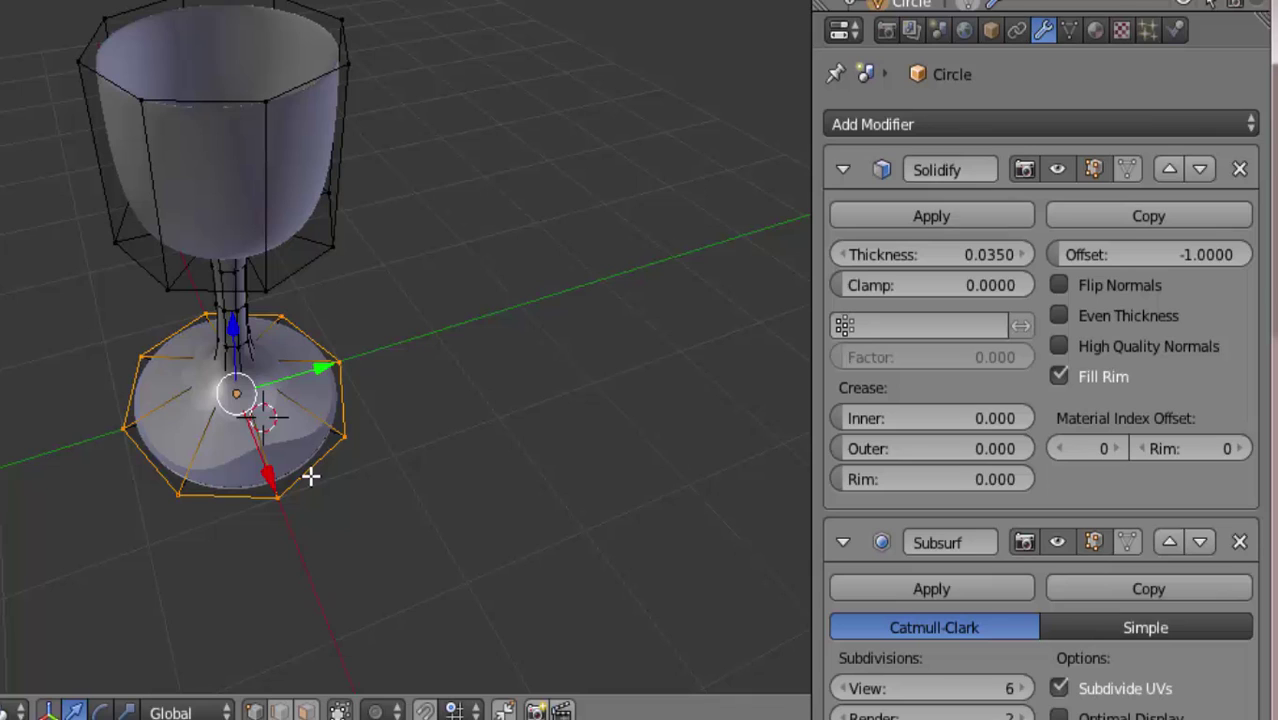
{"action": "key", "text": "a"}
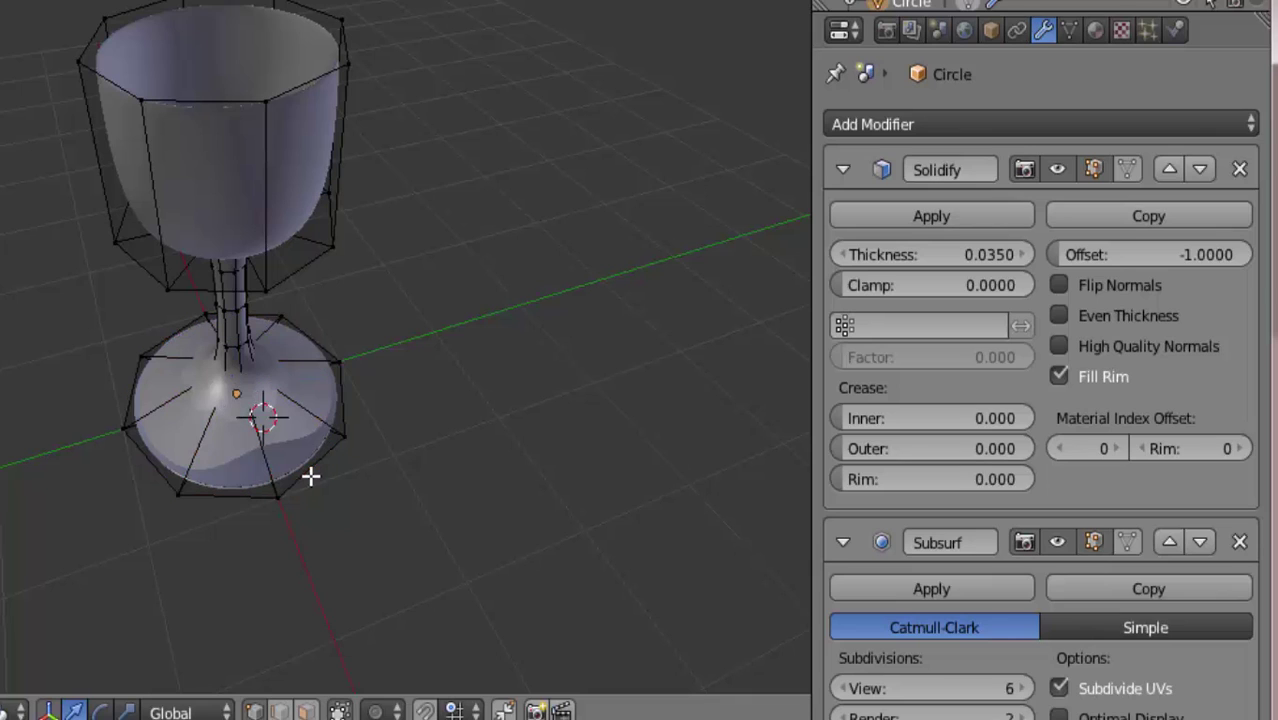
{"action": "key", "text": "ctrl+r"}
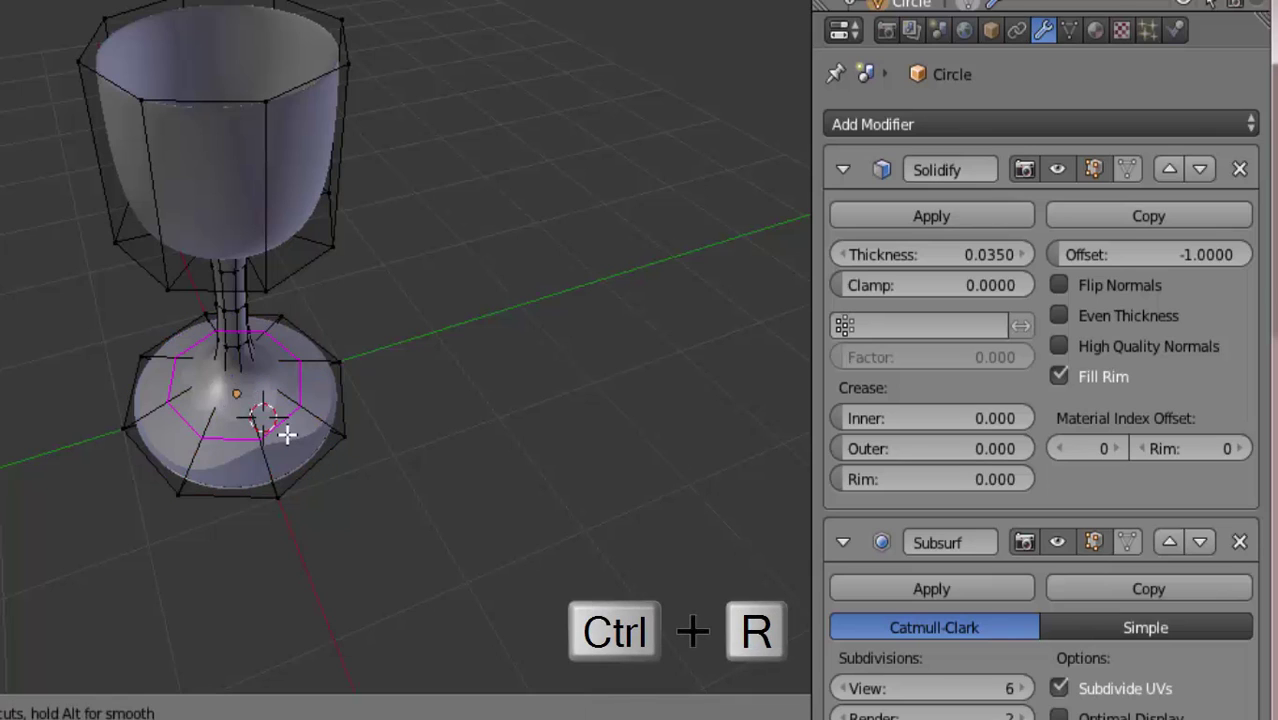
{"action": "left_click", "coordinate": [285, 432]}
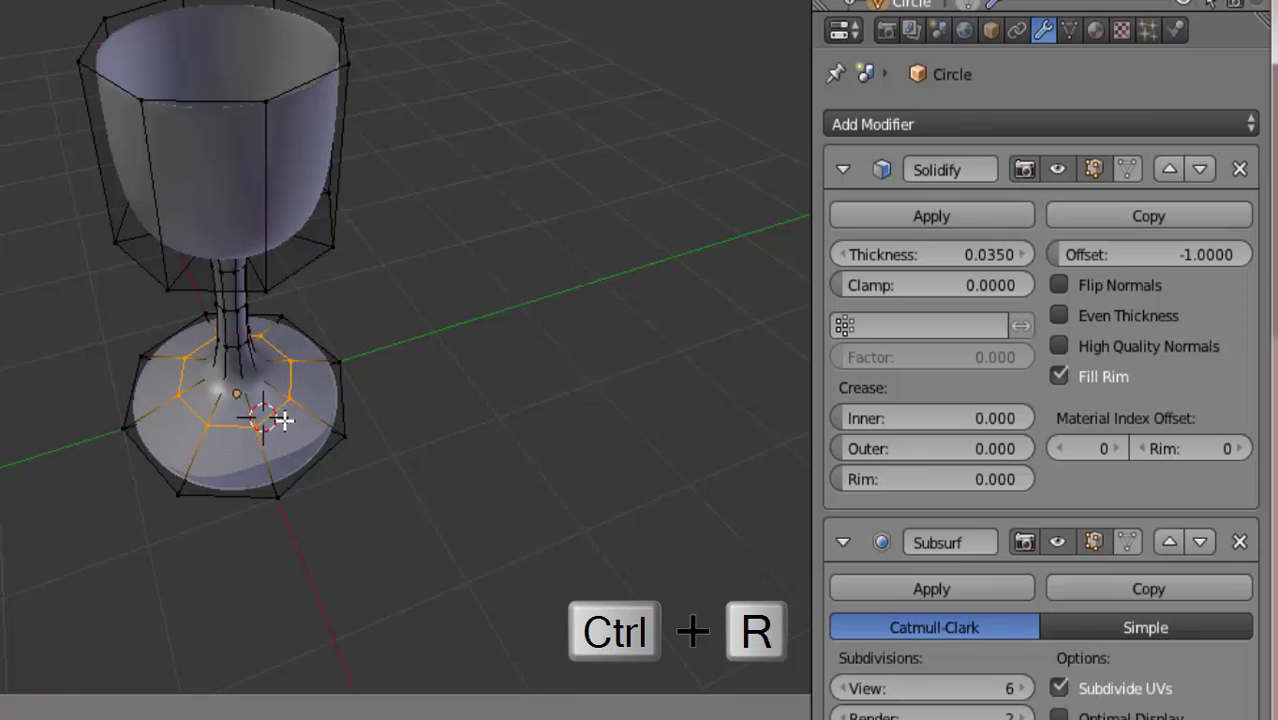
{"action": "left_click", "coordinate": [283, 421]}
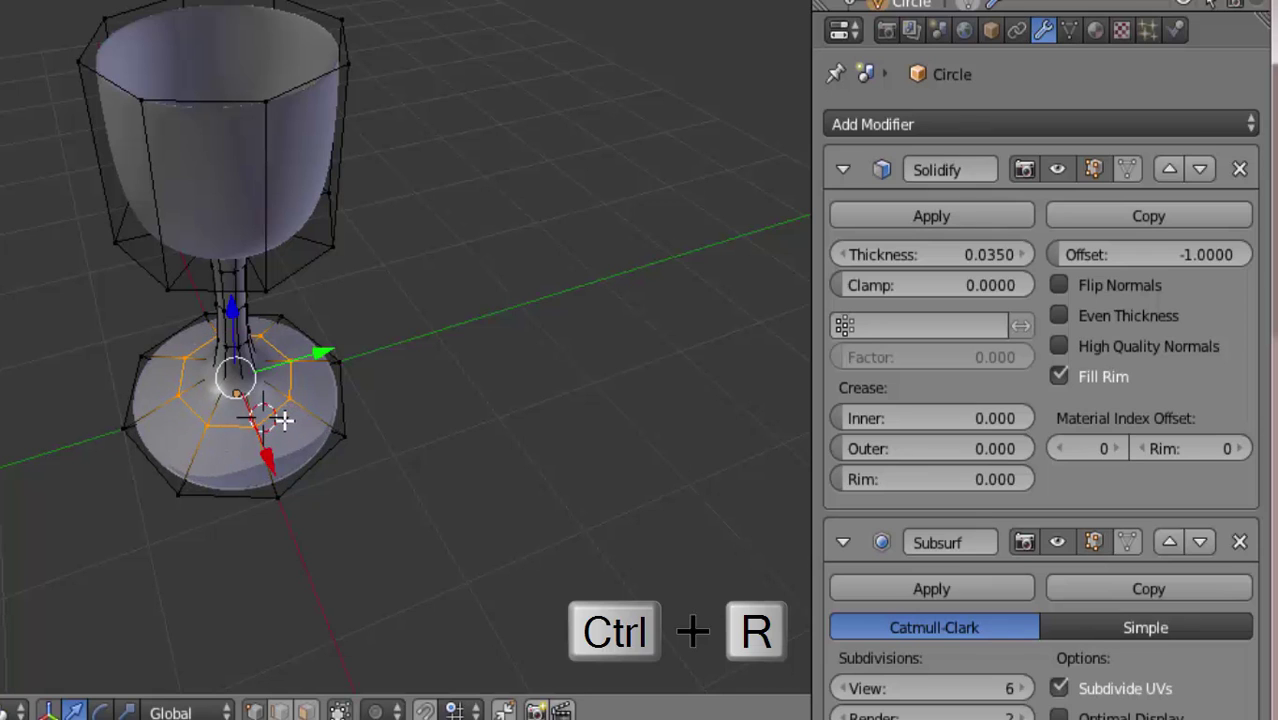
{"action": "key", "text": "a"}
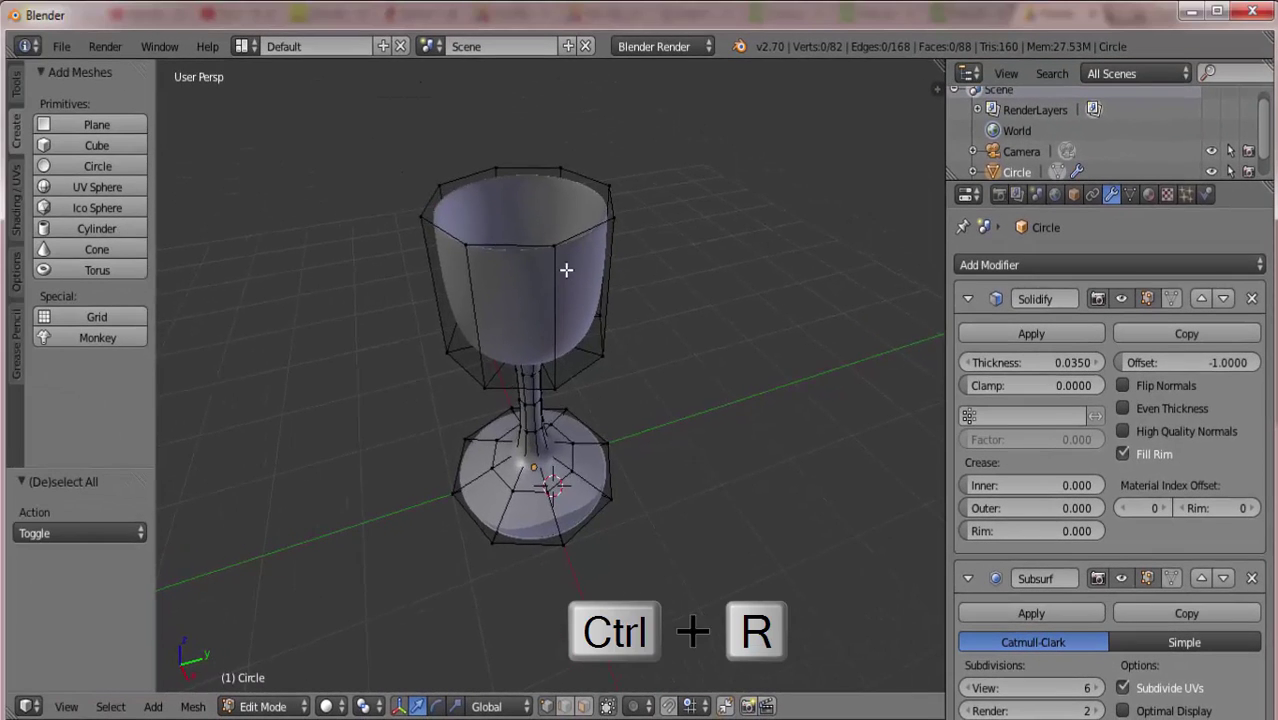
{"action": "middle_click_drag", "start_coordinate": [566, 269], "coordinate": [576, 174]}
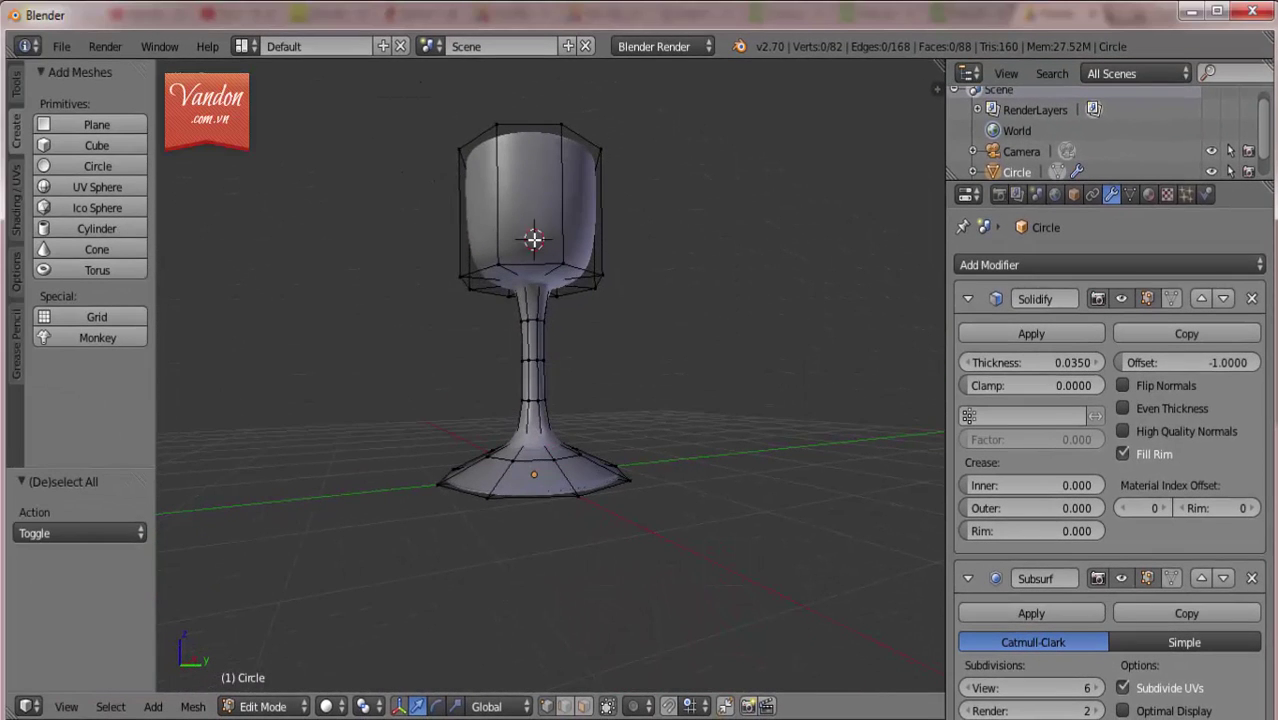
Cut a loop lower on the cup and scale it by 1.4 to round the bowl
{"action": "key", "text": "ctrl+r"}
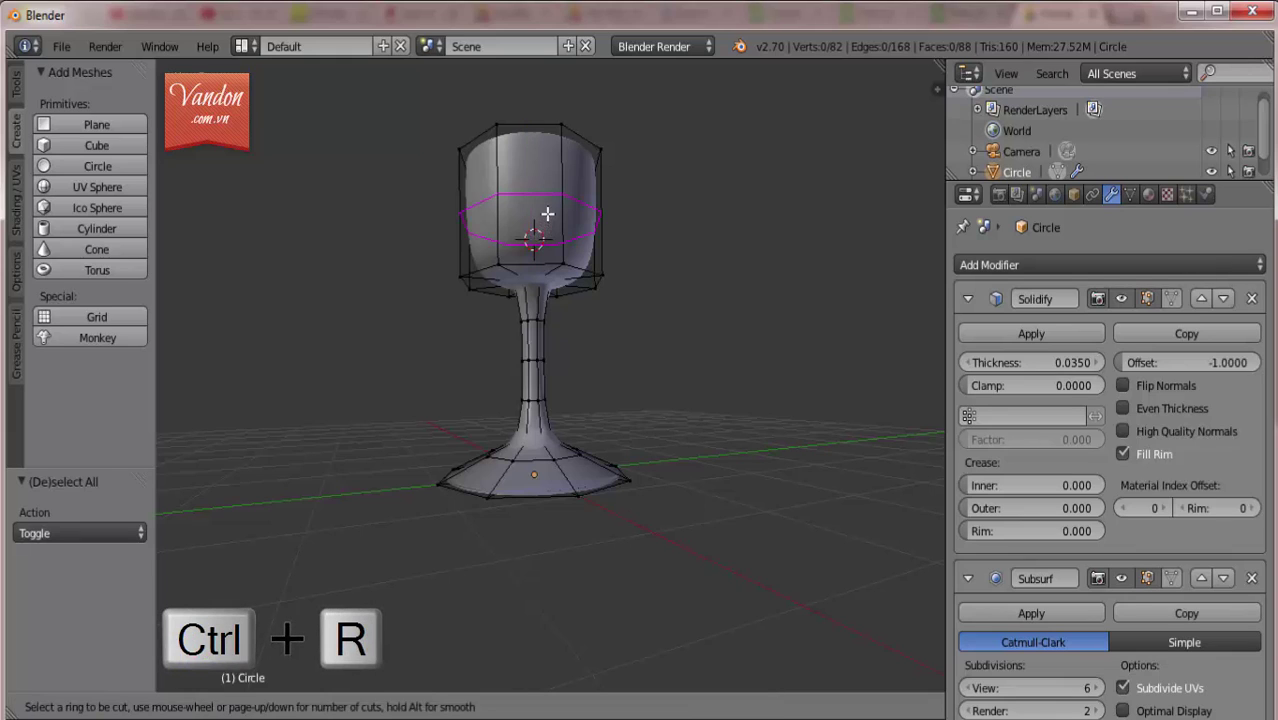
{"action": "left_click", "coordinate": [548, 217]}
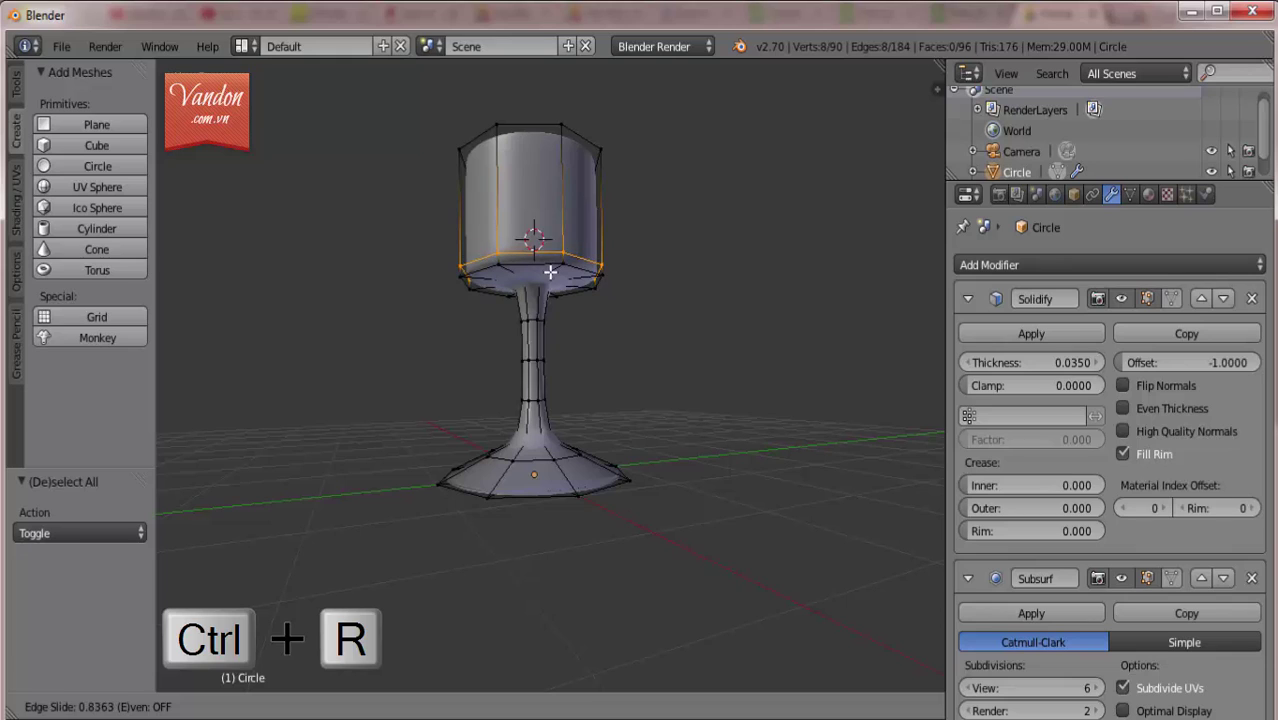
{"action": "left_click", "coordinate": [561, 212]}
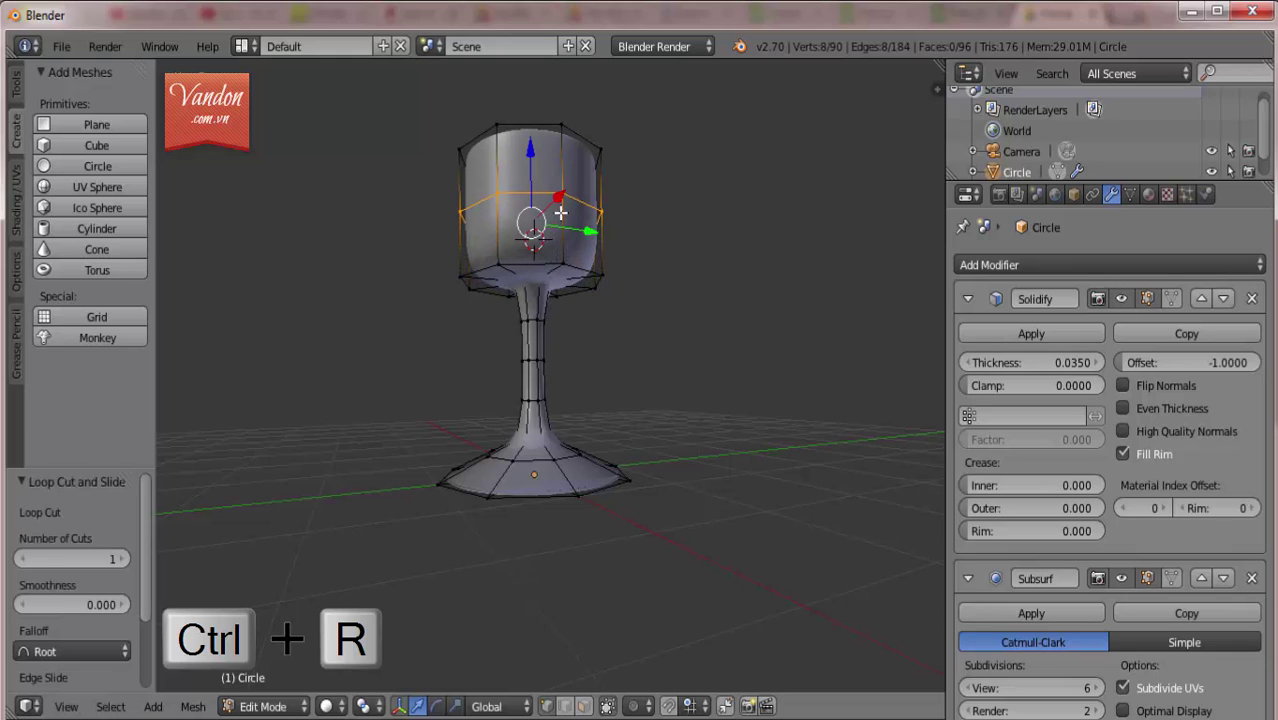
{"action": "type", "text": "s"}
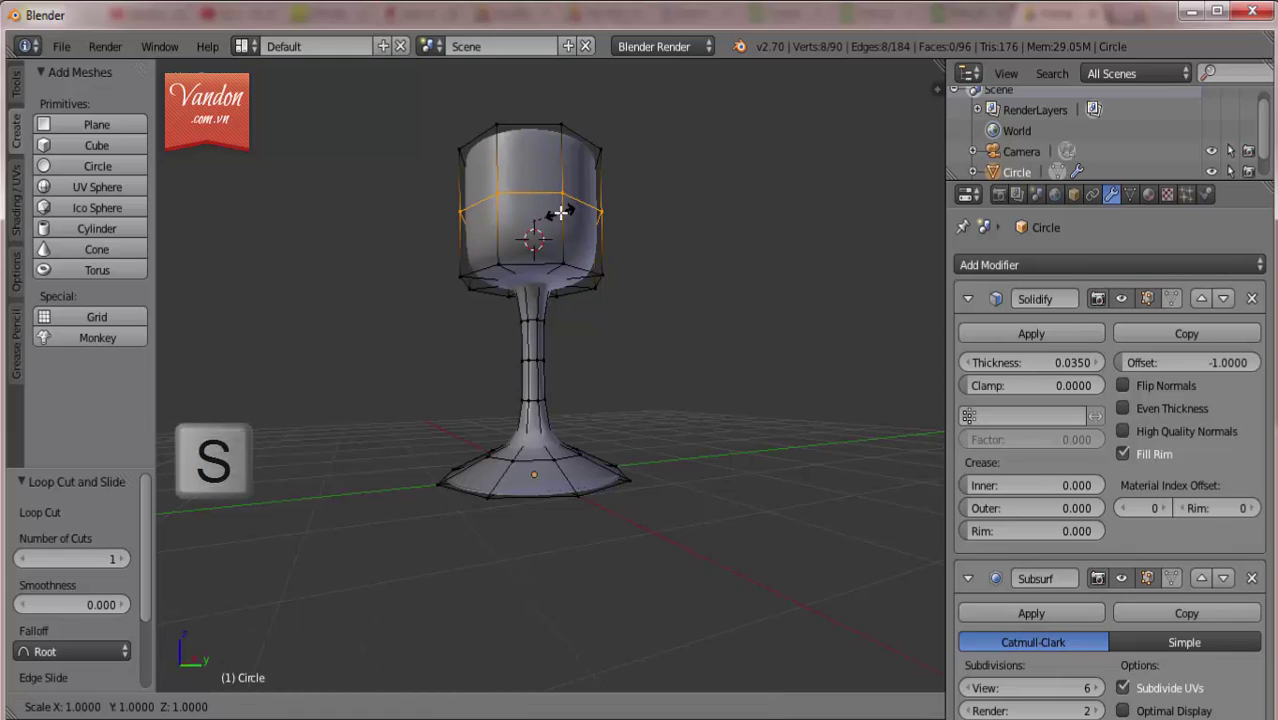
{"action": "type", "text": "1."}
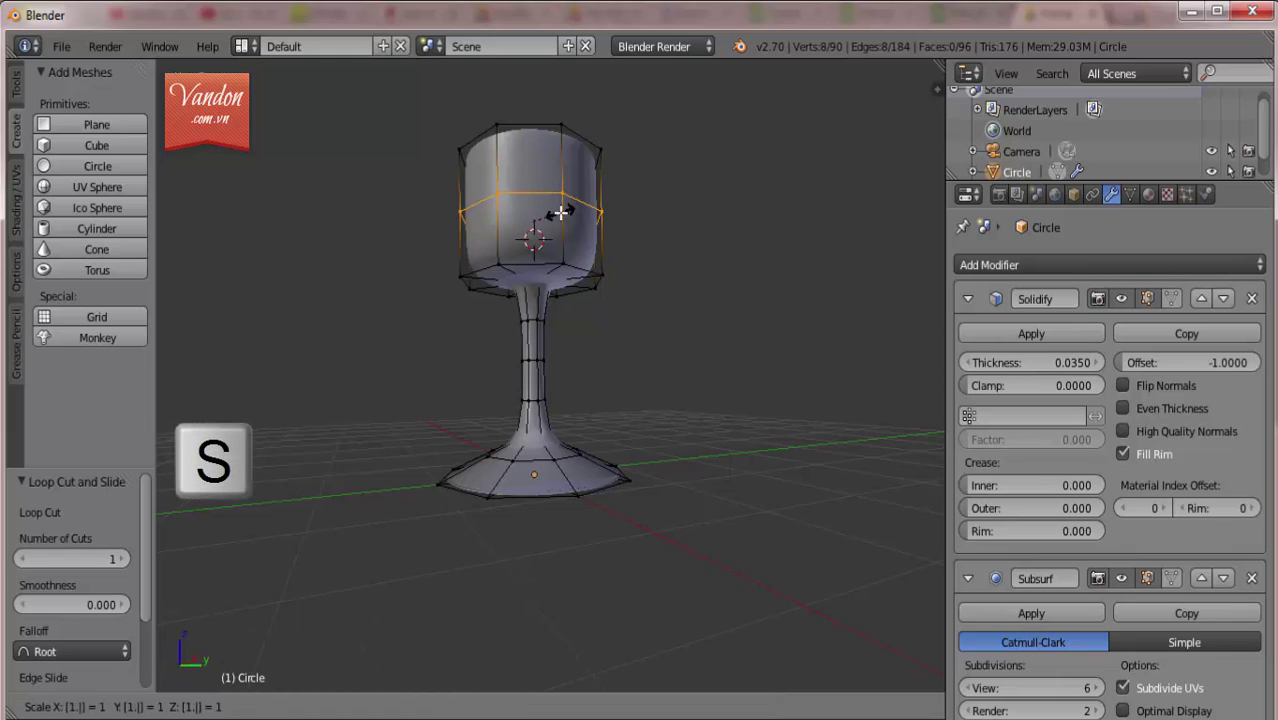
{"action": "type", "text": "4"}
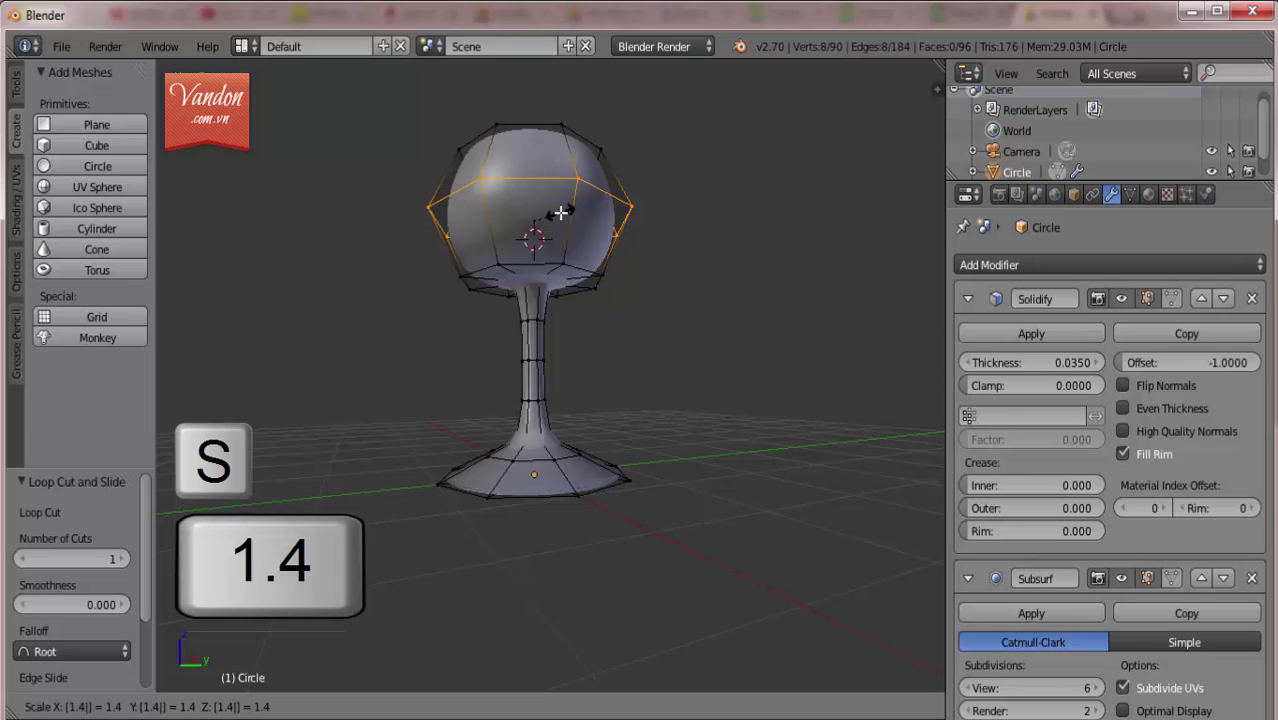
{"action": "left_click", "coordinate": [560, 212]}
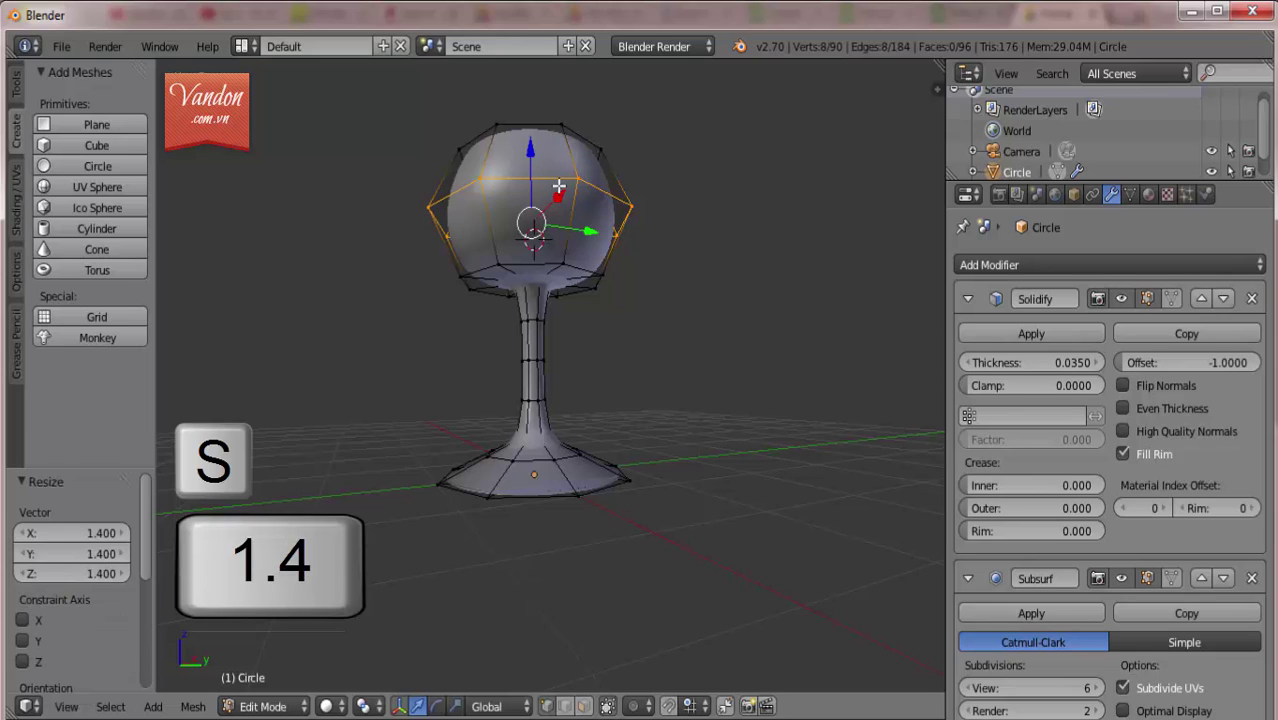
{"action": "middle_click_drag", "start_coordinate": [573, 178], "coordinate": [542, 292]}
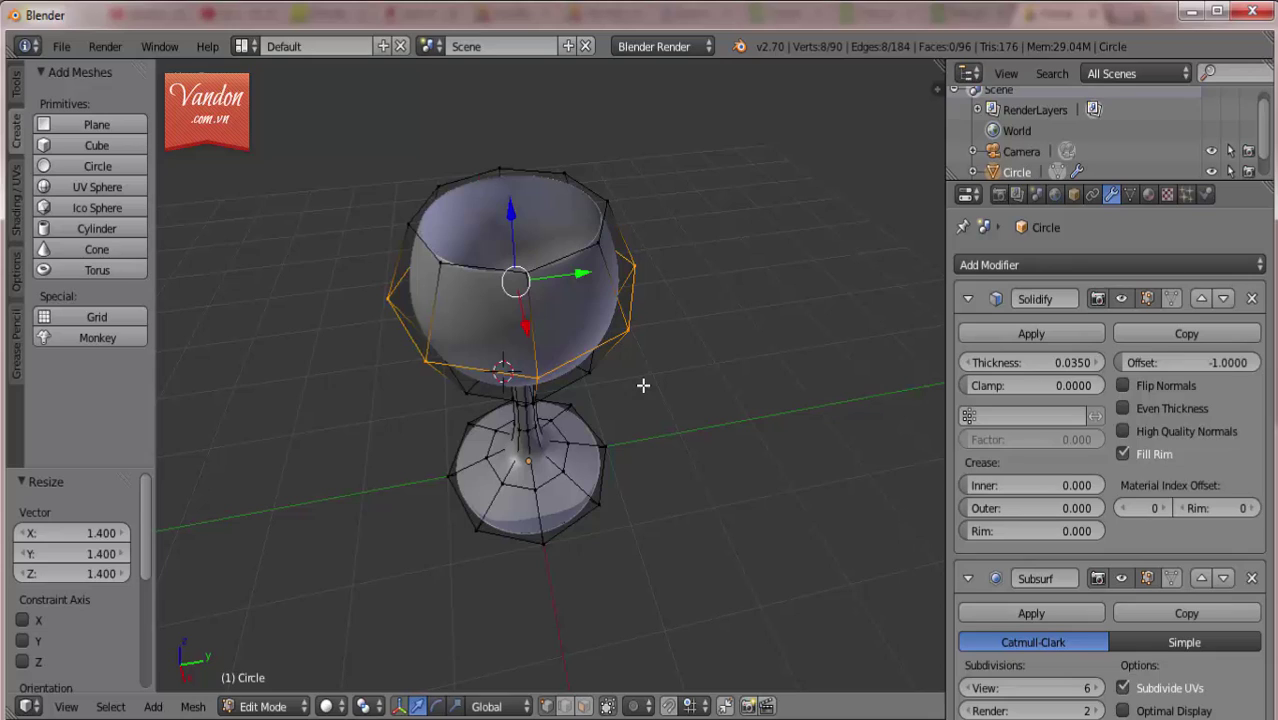
Save the file as wine-glass-3.blend and deselect all vertices
{"action": "key", "text": "ctrl+s"}
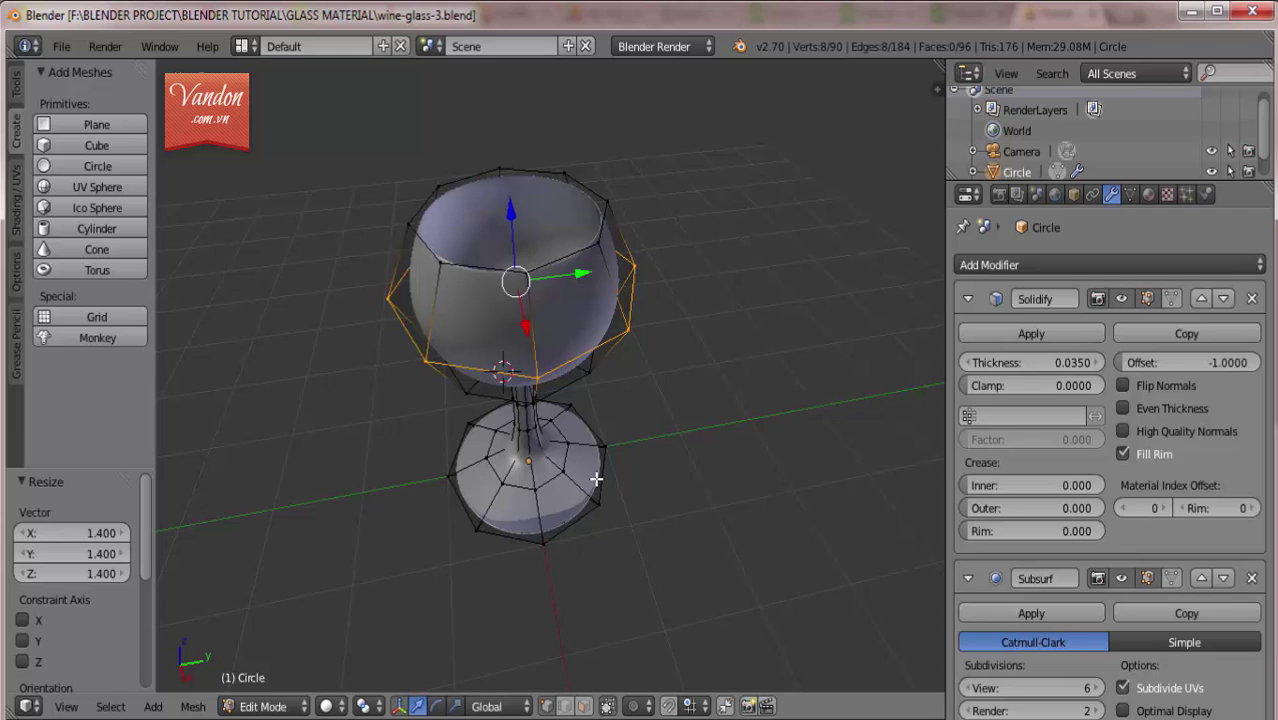
{"action": "key", "text": "a"}
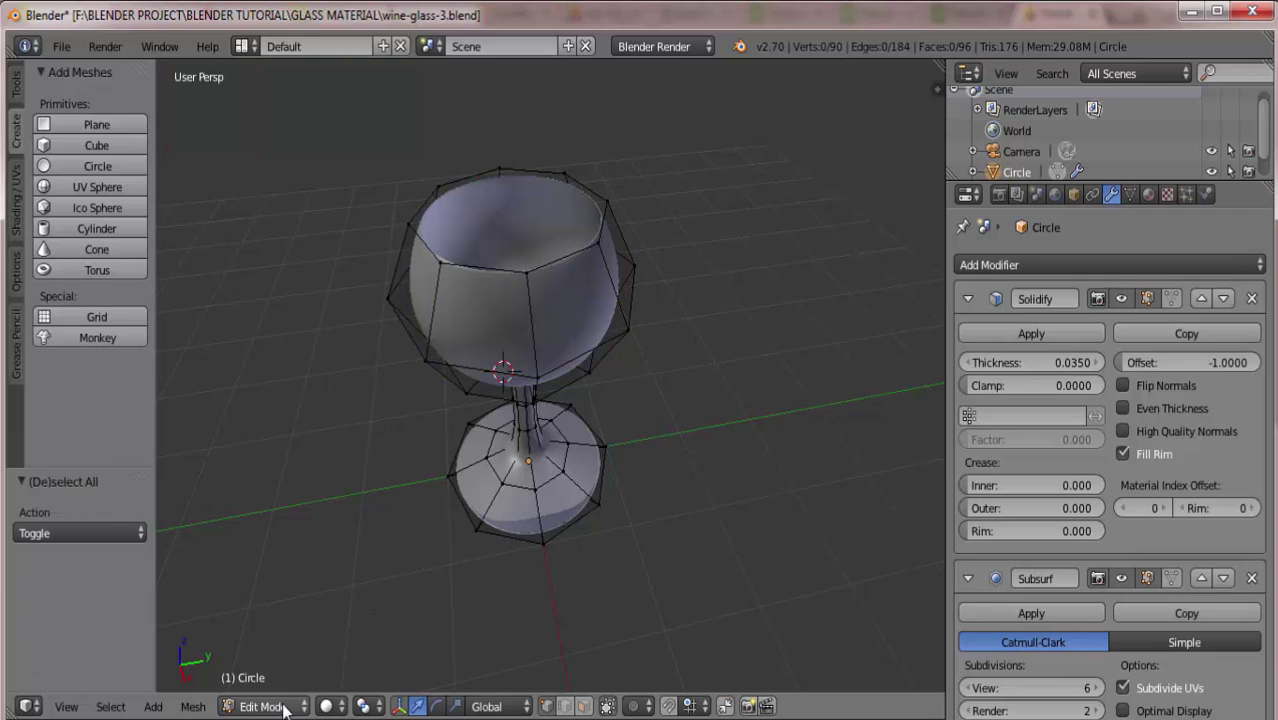
{"action": "left_click", "coordinate": [283, 706]}
In Object Mode, create a new material for the glass with Hardness 500
{"action": "left_click", "coordinate": [288, 681]}
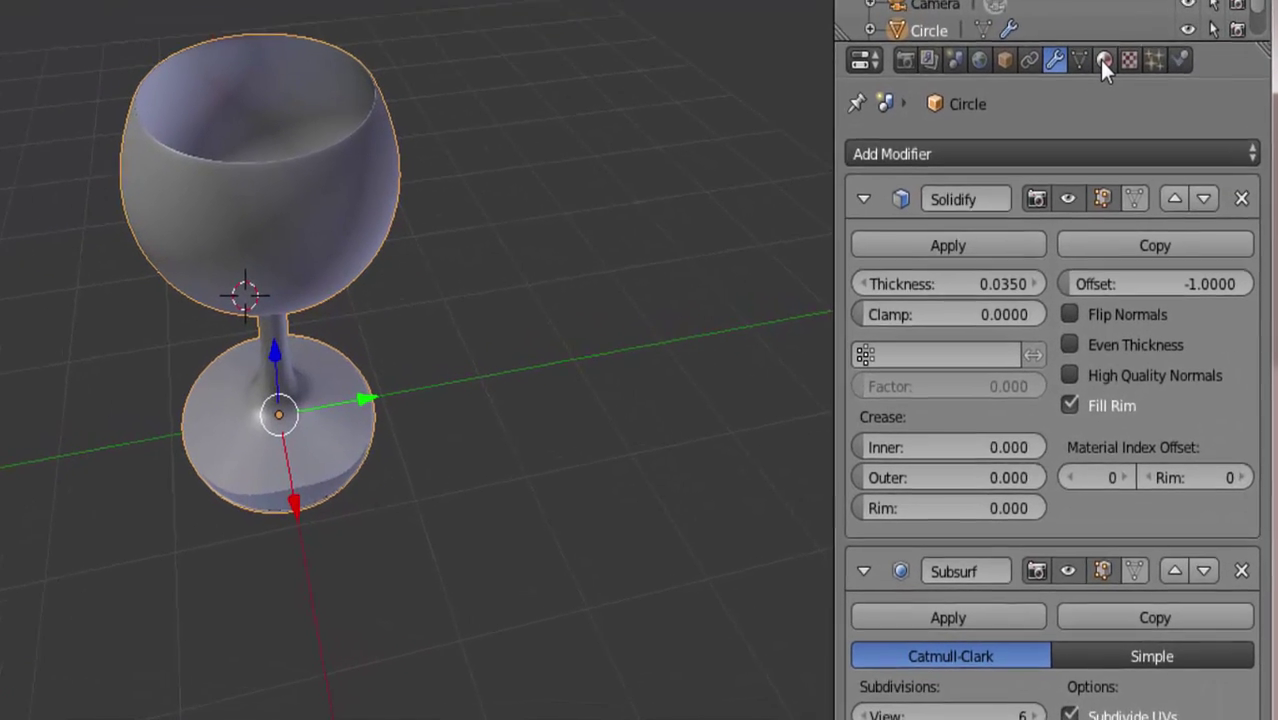
{"action": "left_click", "coordinate": [1103, 61]}
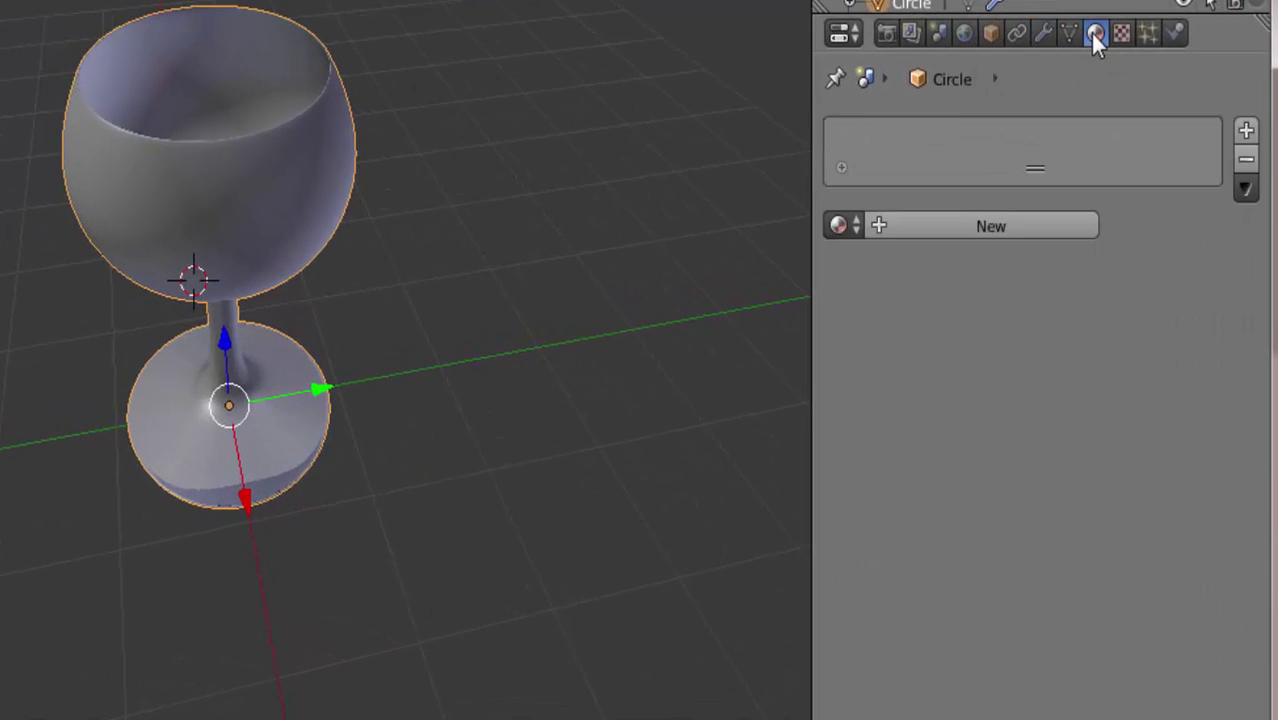
{"action": "left_click", "coordinate": [980, 228]}
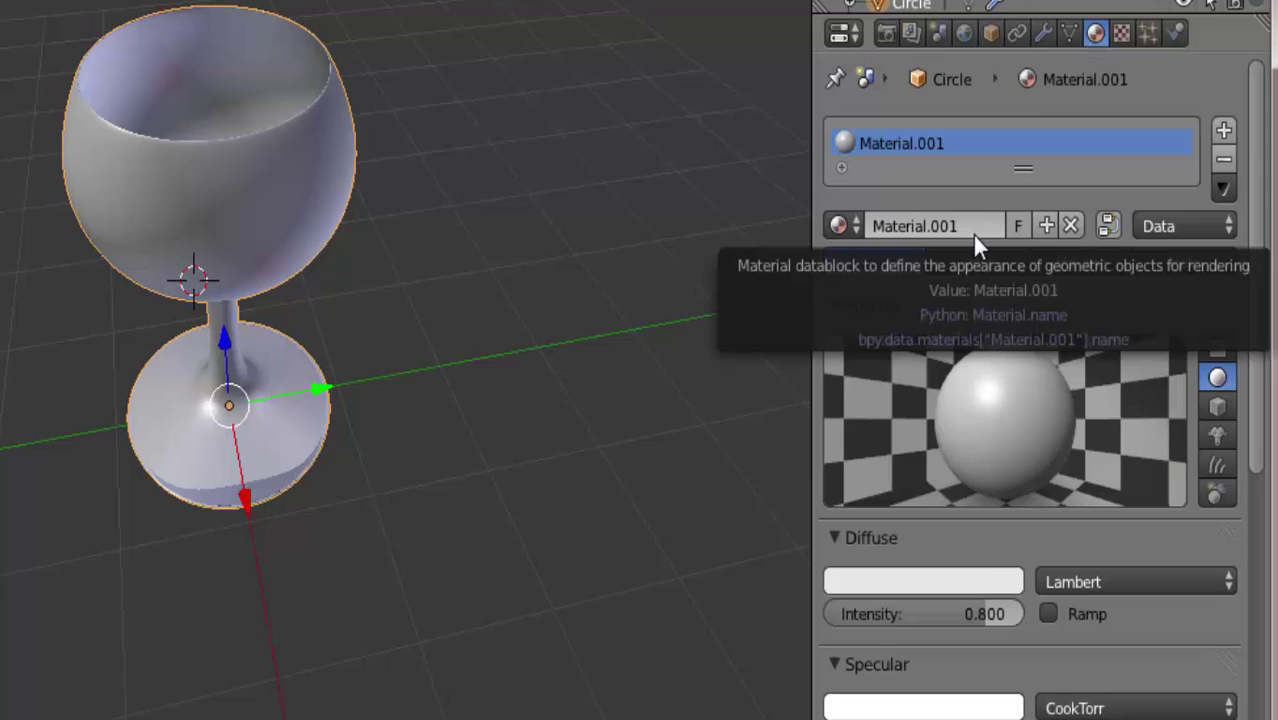
{"action": "scroll", "coordinate": [1078, 300], "scroll_direction": "down", "scroll_amount": 2}
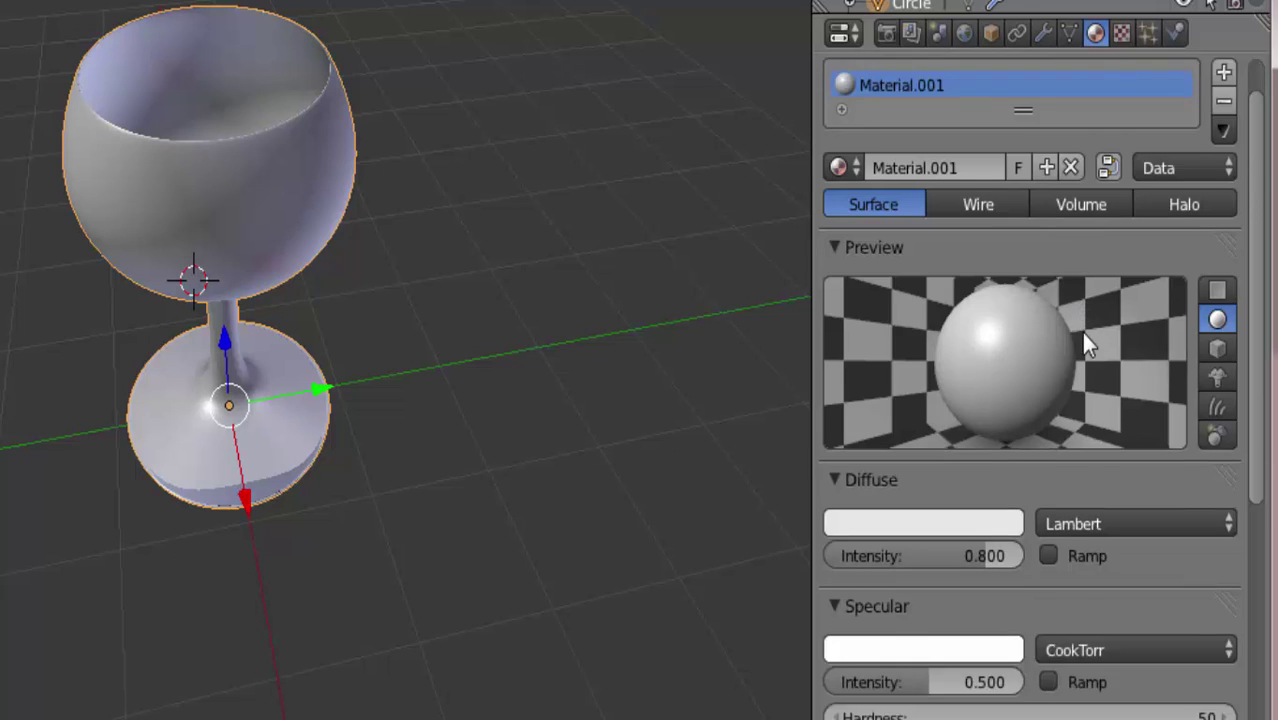
{"action": "scroll", "coordinate": [1072, 360], "scroll_direction": "down", "scroll_amount": 2}
{"action": "scroll", "coordinate": [1068, 392], "scroll_direction": "down", "scroll_amount": 3}
{"action": "scroll", "coordinate": [1054, 440], "scroll_direction": "down", "scroll_amount": 2}
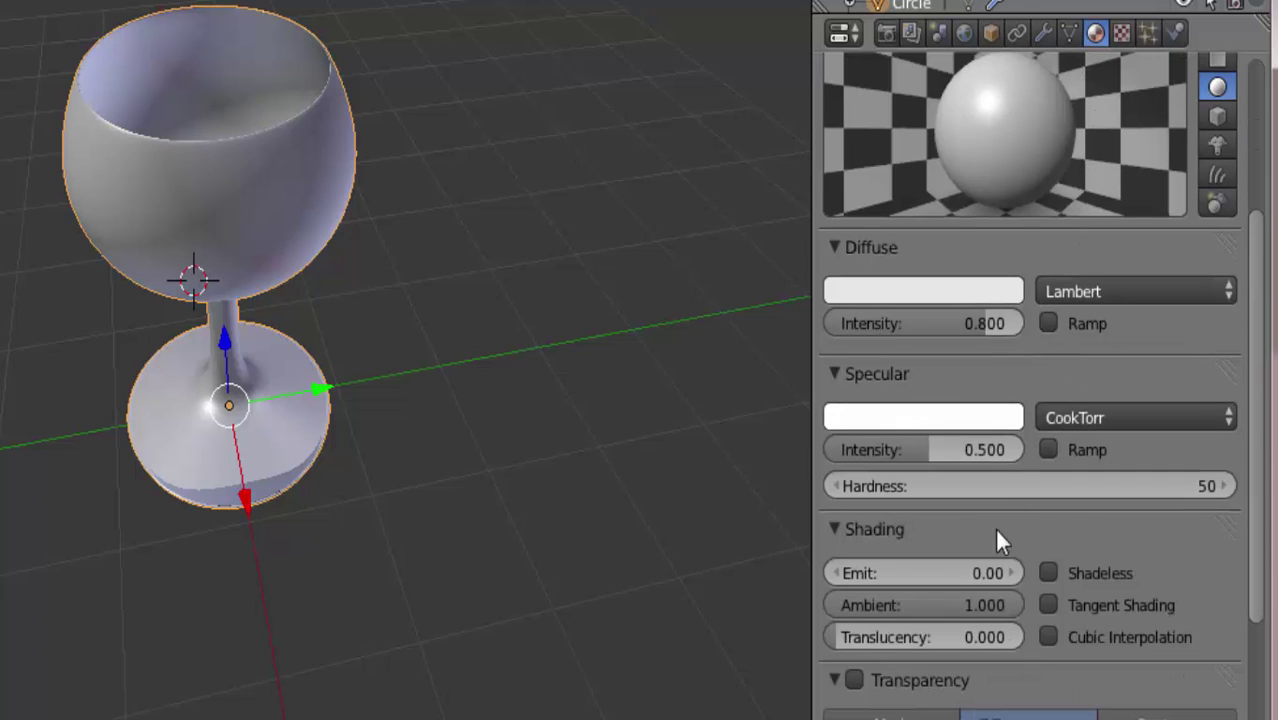
{"action": "left_click", "coordinate": [988, 488]}
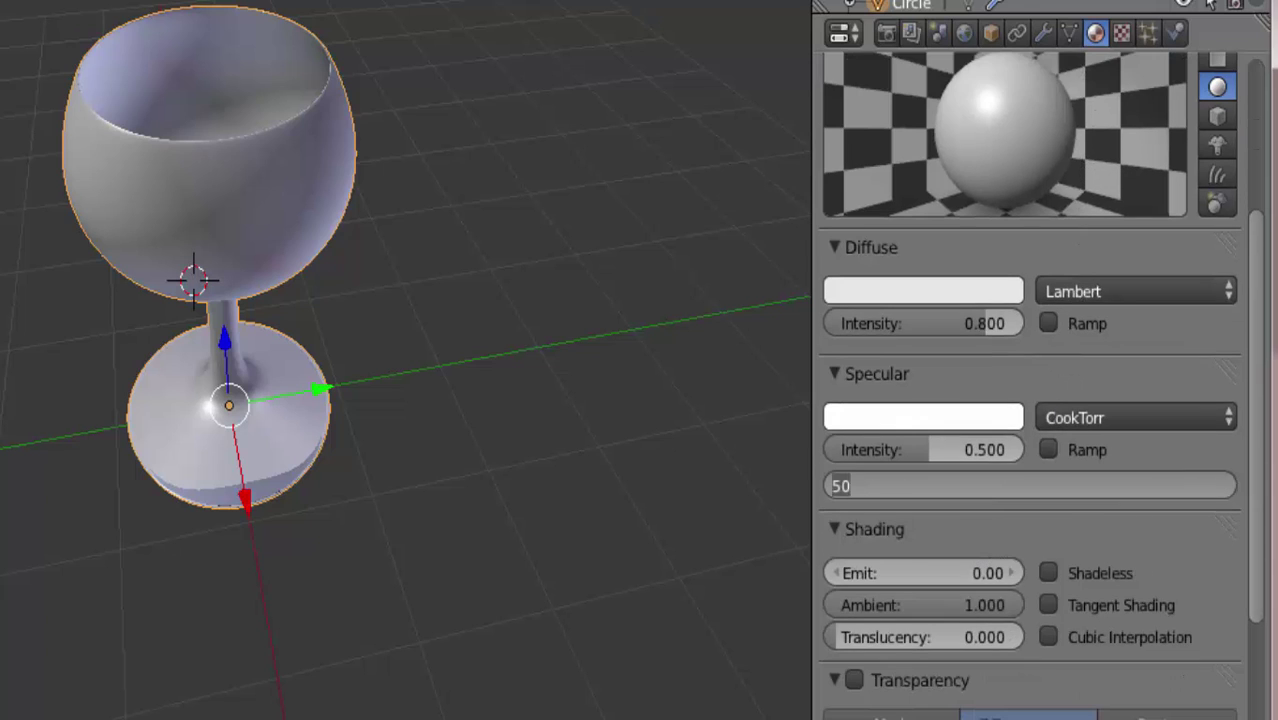
{"action": "key", "text": "Return"}
Enable raytraced transparency with Alpha 0.1
{"action": "scroll", "coordinate": [1000, 487], "scroll_direction": "down", "scroll_amount": 4}
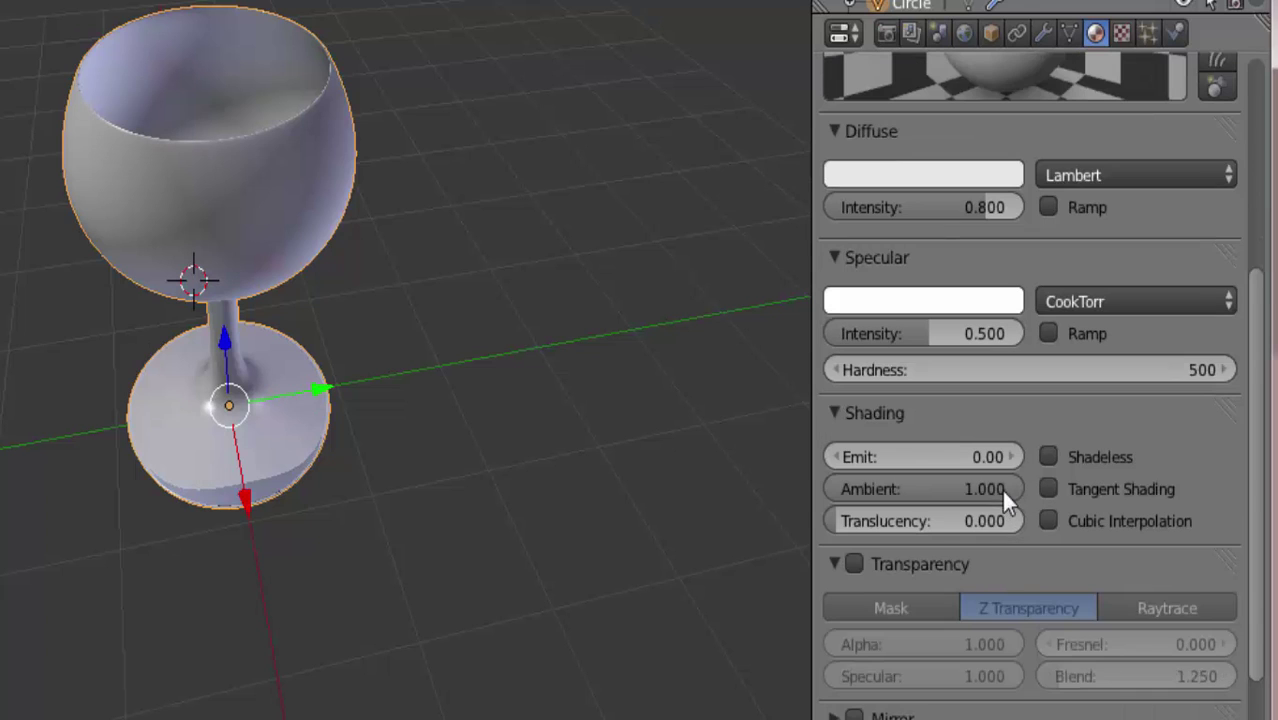
{"action": "left_click", "coordinate": [904, 564]}
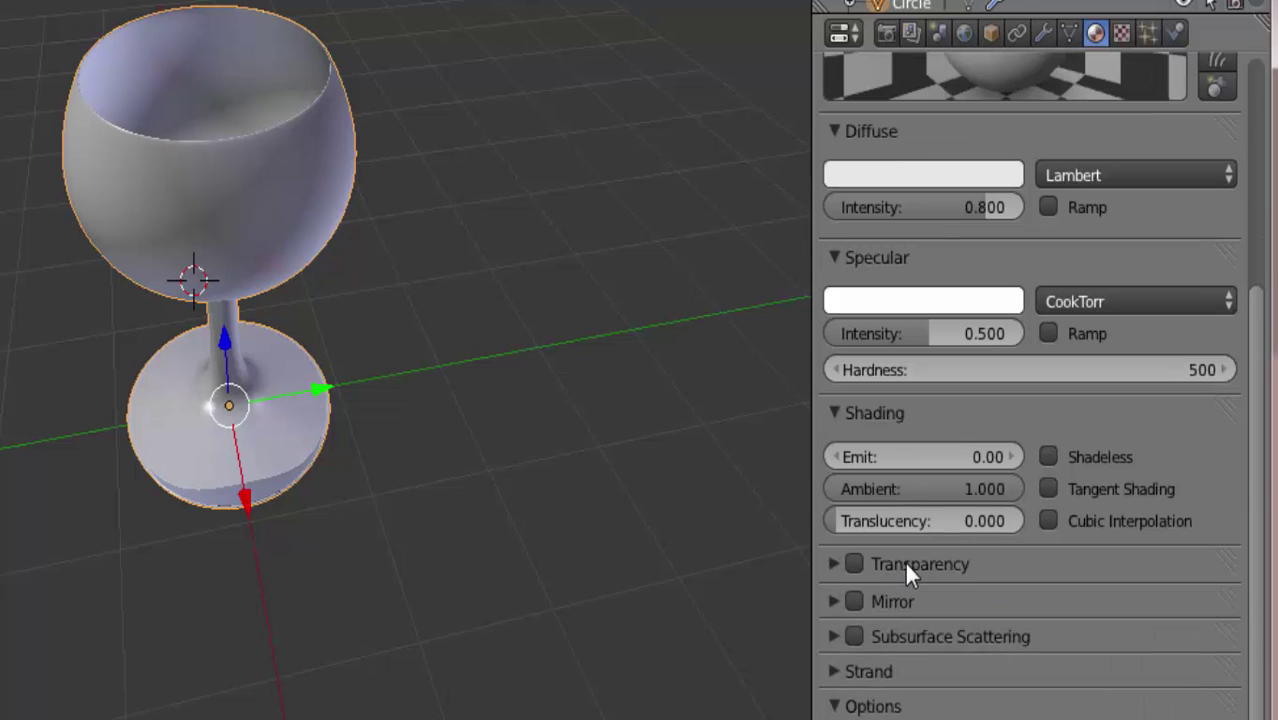
{"action": "left_click", "coordinate": [855, 563]}
{"action": "scroll", "coordinate": [1050, 565], "scroll_direction": "down", "scroll_amount": 3}
{"action": "left_click", "coordinate": [950, 448]}
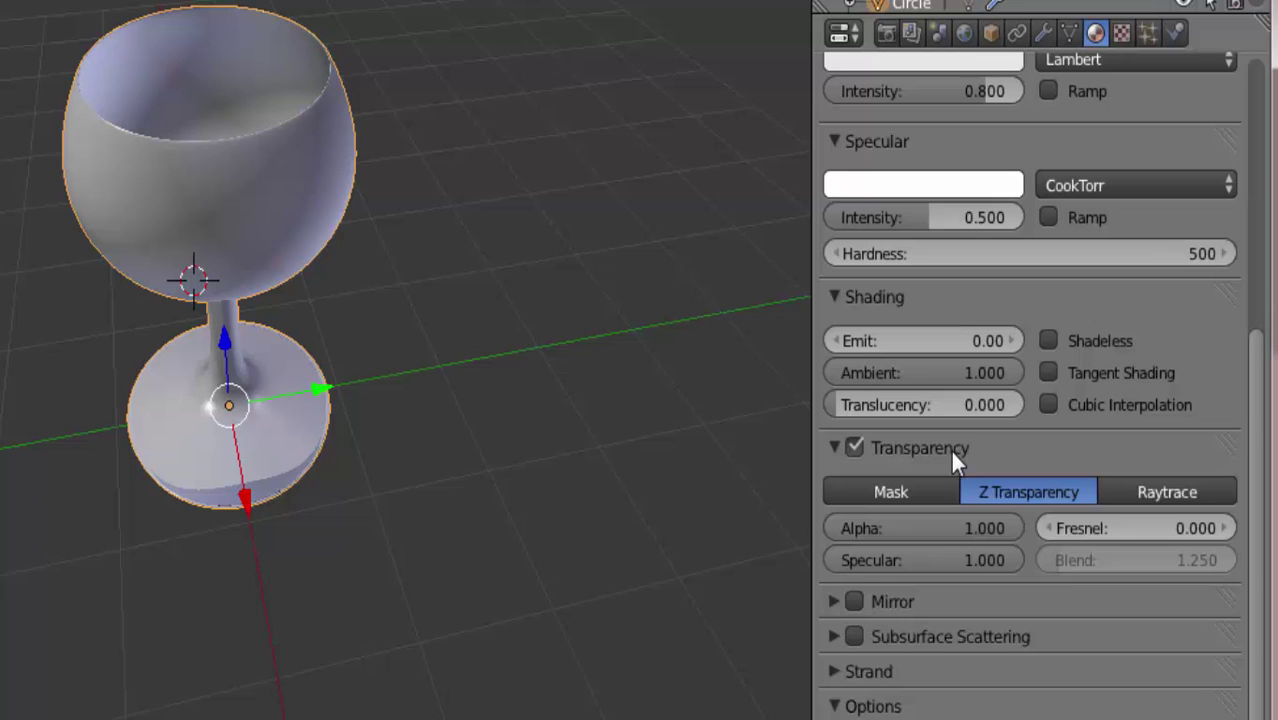
{"action": "left_click", "coordinate": [1167, 488]}
{"action": "left_click", "coordinate": [995, 530]}
{"action": "type", "text": "0.1"}
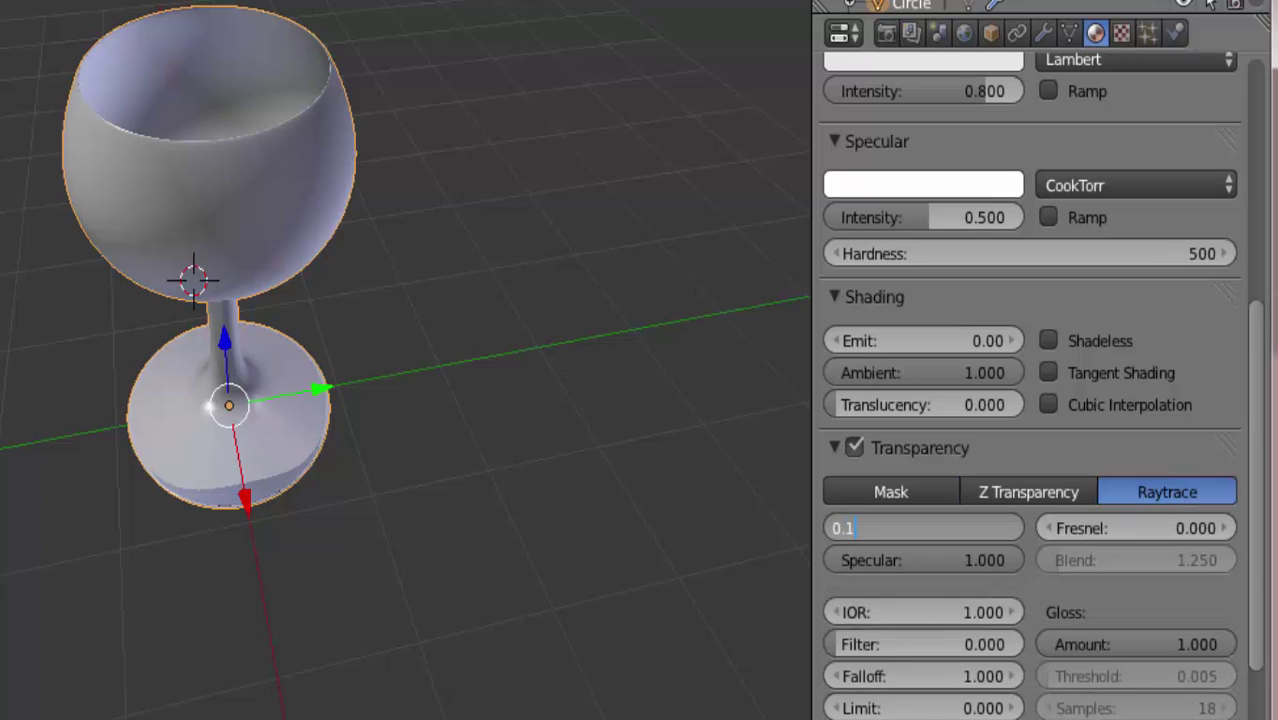
{"action": "key", "text": "Return"}
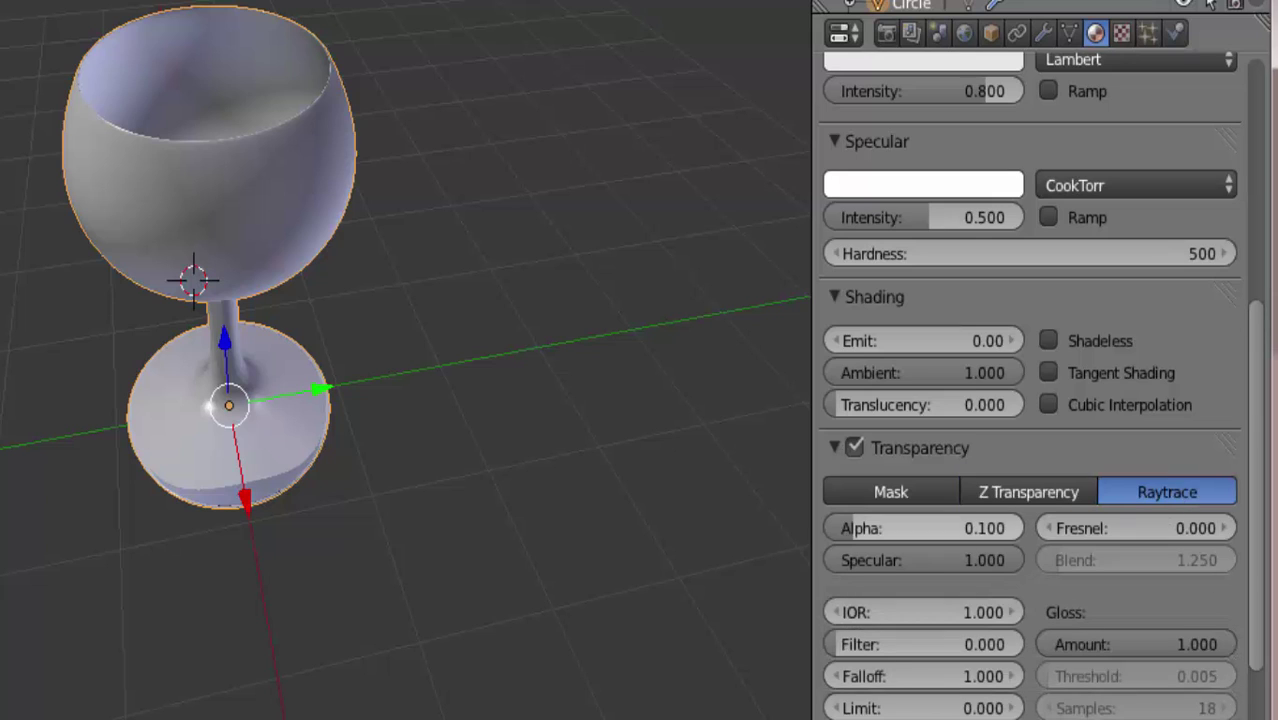
Set transparency Fresnel to 5, IOR to 1.55, and Depth to 6
{"action": "left_click", "coordinate": [1215, 528]}
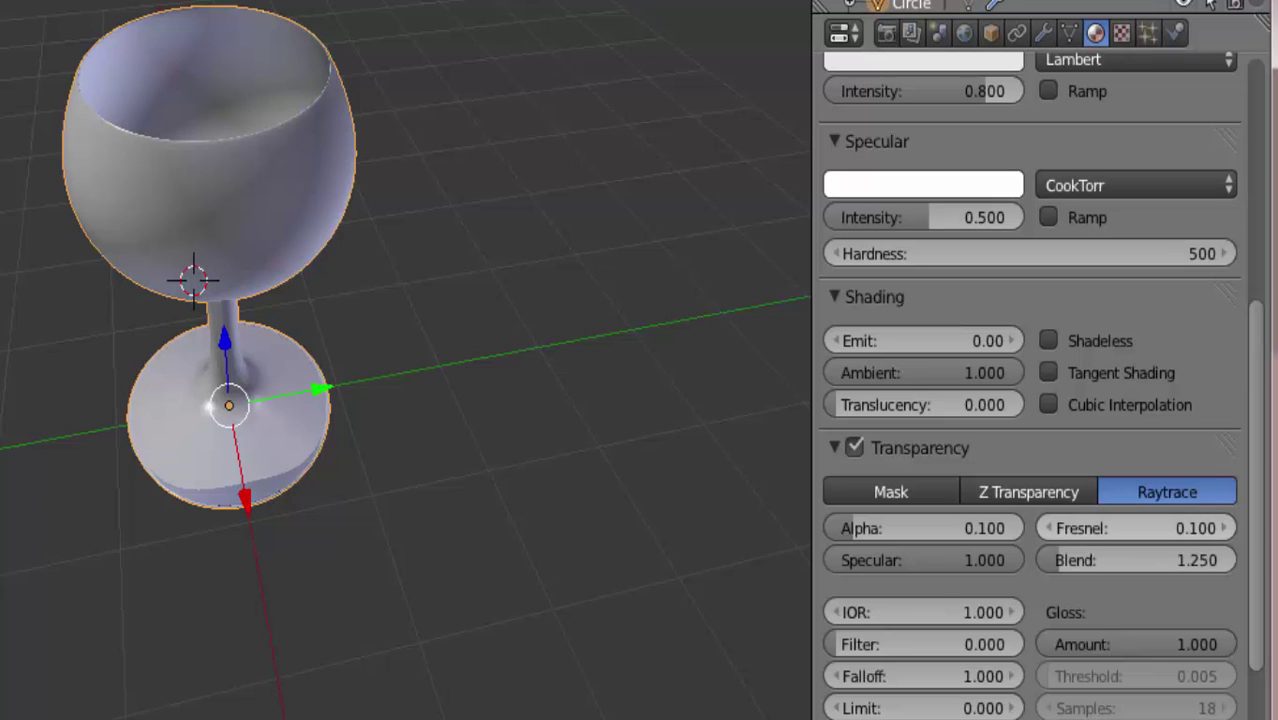
{"action": "left_click", "coordinate": [1152, 528]}
{"action": "type", "text": "5"}
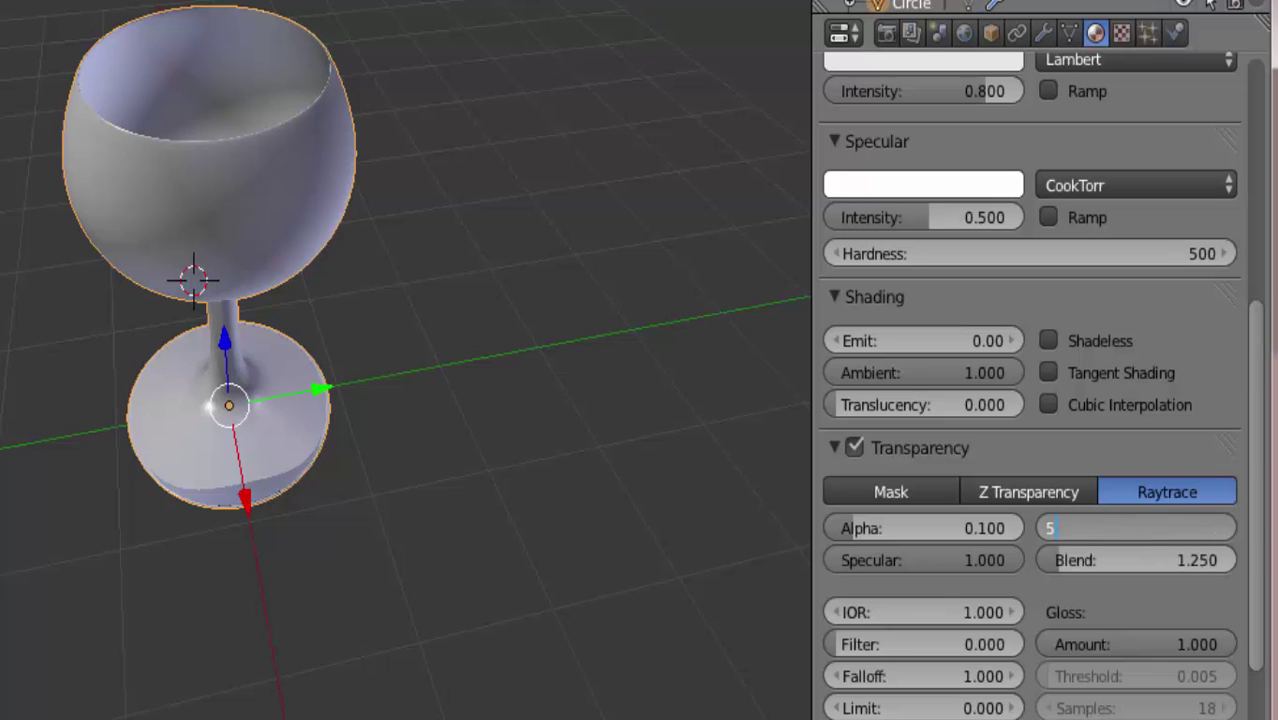
{"action": "key", "text": "Return"}
{"action": "left_click", "coordinate": [978, 612]}
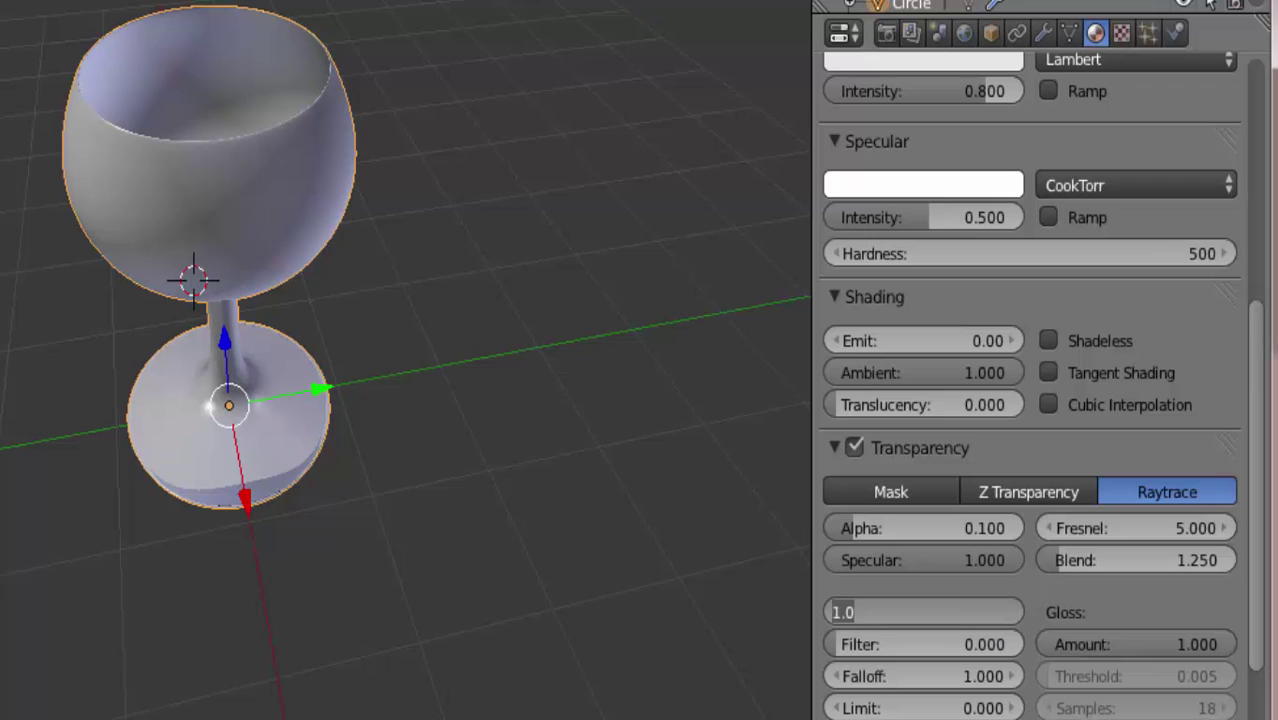
{"action": "type", "text": "1.55"}
{"action": "key", "text": "Return"}
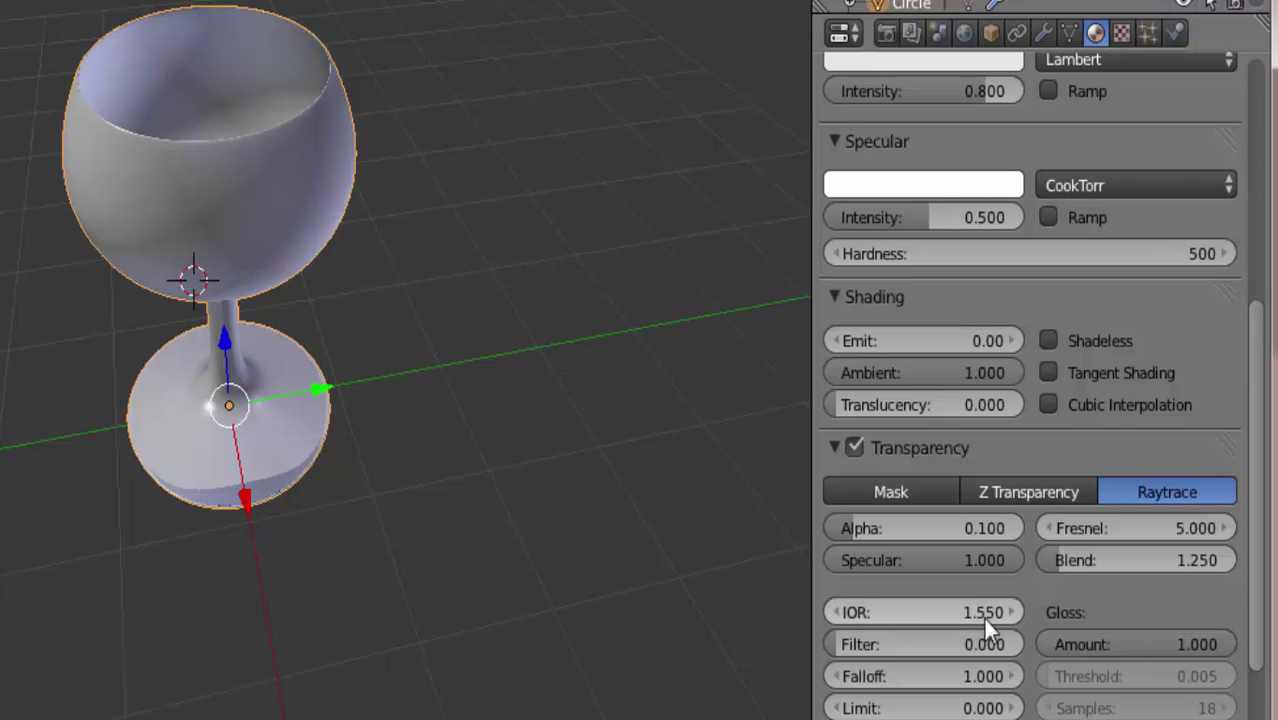
{"action": "scroll", "coordinate": [985, 620], "scroll_direction": "down", "scroll_amount": 2}
{"action": "left_click_drag", "start_coordinate": [1012, 683], "coordinate": [1045, 683]}
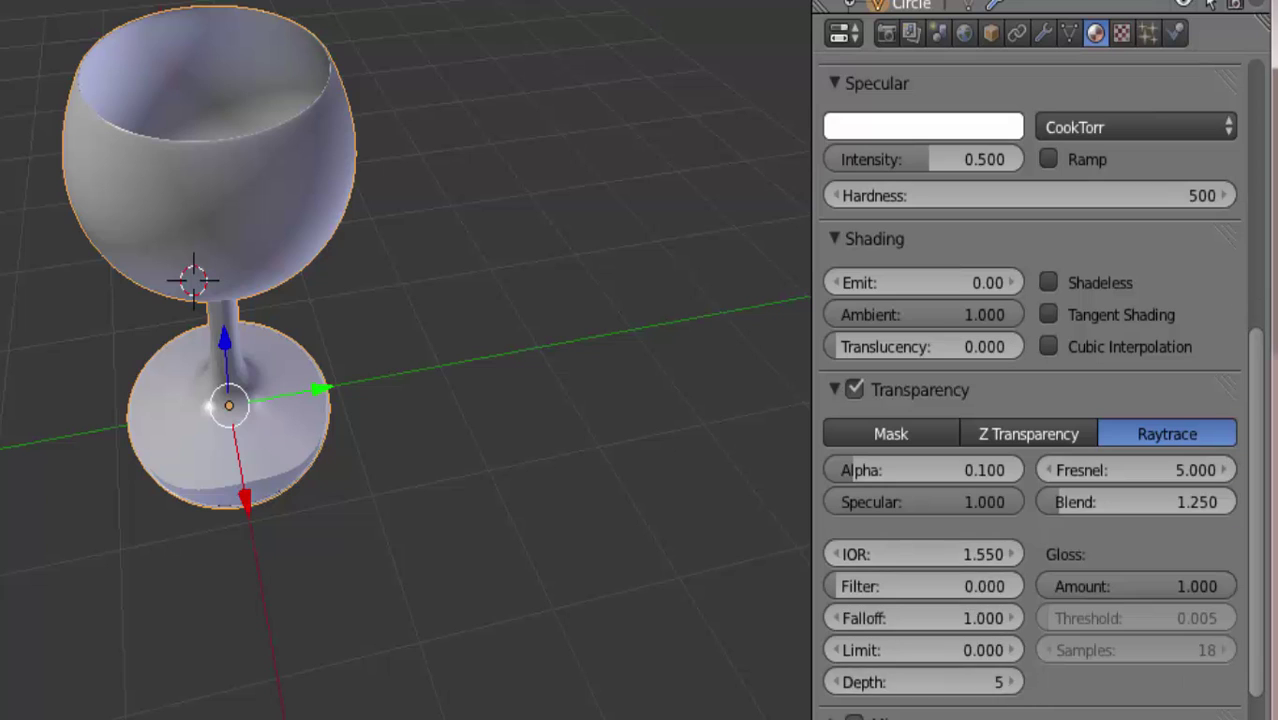
{"action": "left_click", "coordinate": [1012, 682]}
{"action": "left_click", "coordinate": [697, 631]}
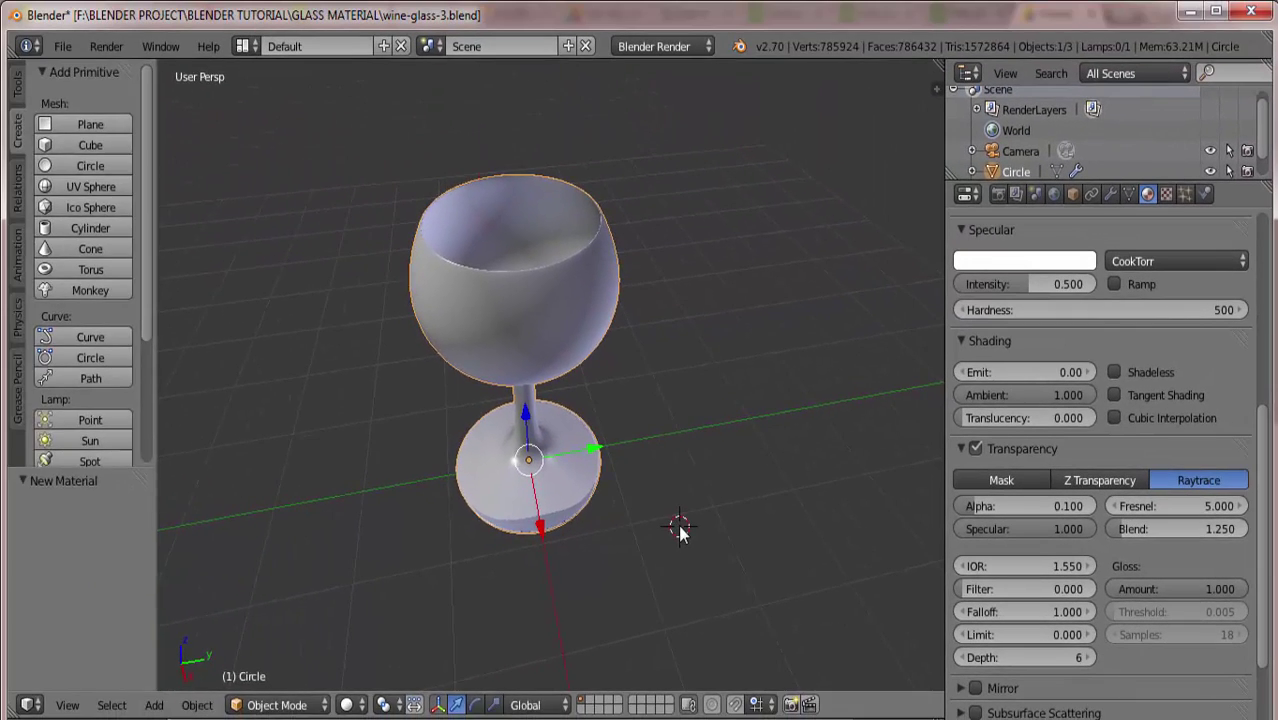
{"action": "key", "text": "F12"}
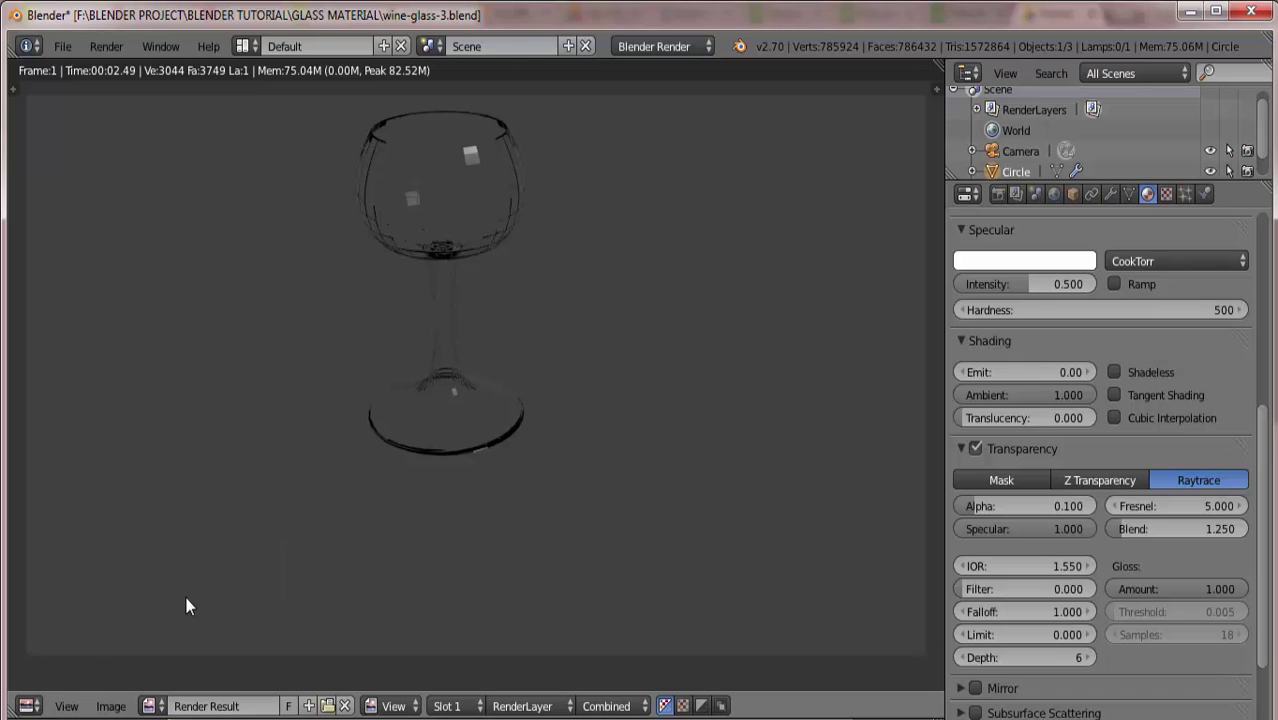
{"action": "left_click", "coordinate": [27, 706]}
{"action": "left_click", "coordinate": [60, 681]}
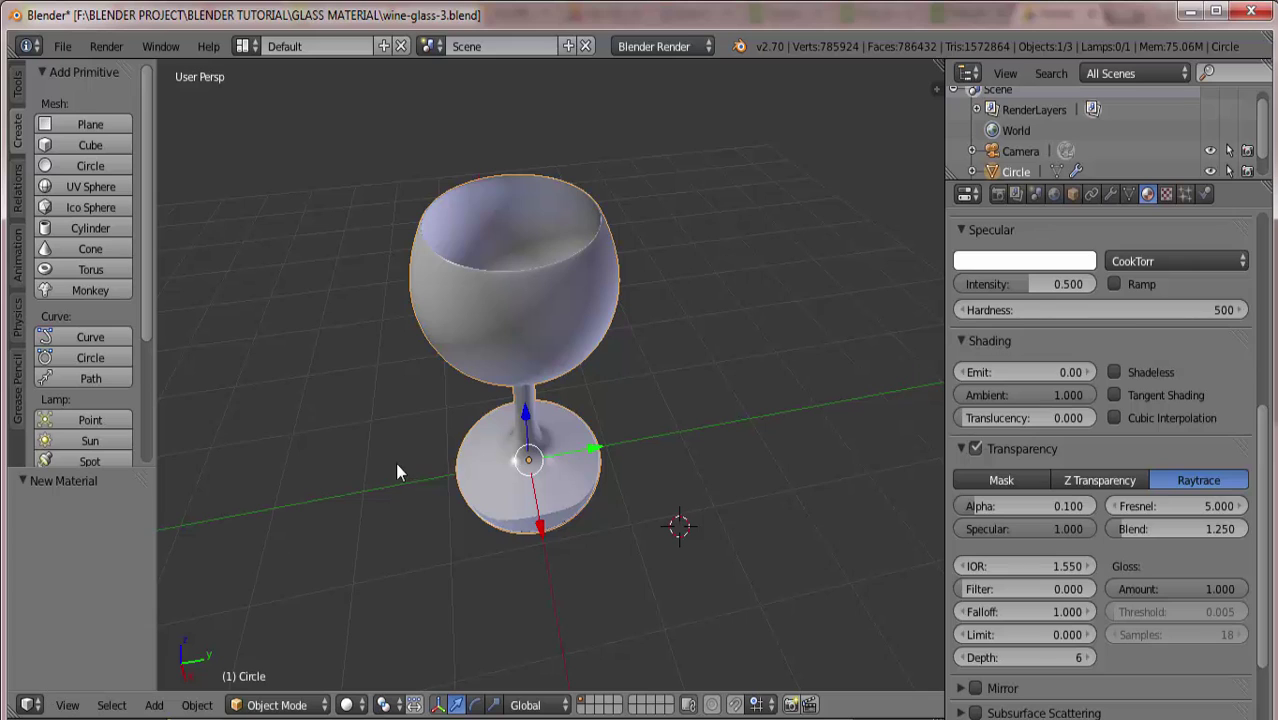
Add a plane, set it level with the glass base in side view, and scale it to about 6.8
{"action": "left_click", "coordinate": [105, 127]}
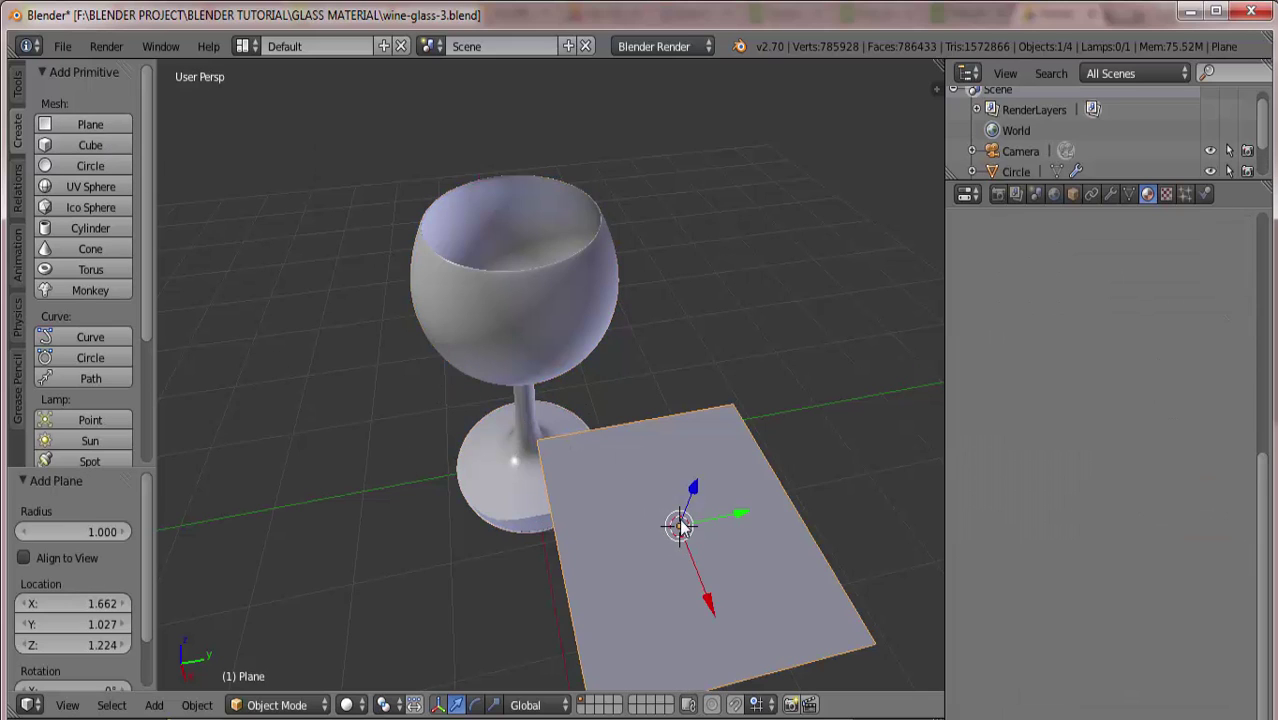
{"action": "key", "text": "g"}
{"action": "key", "text": "z"}
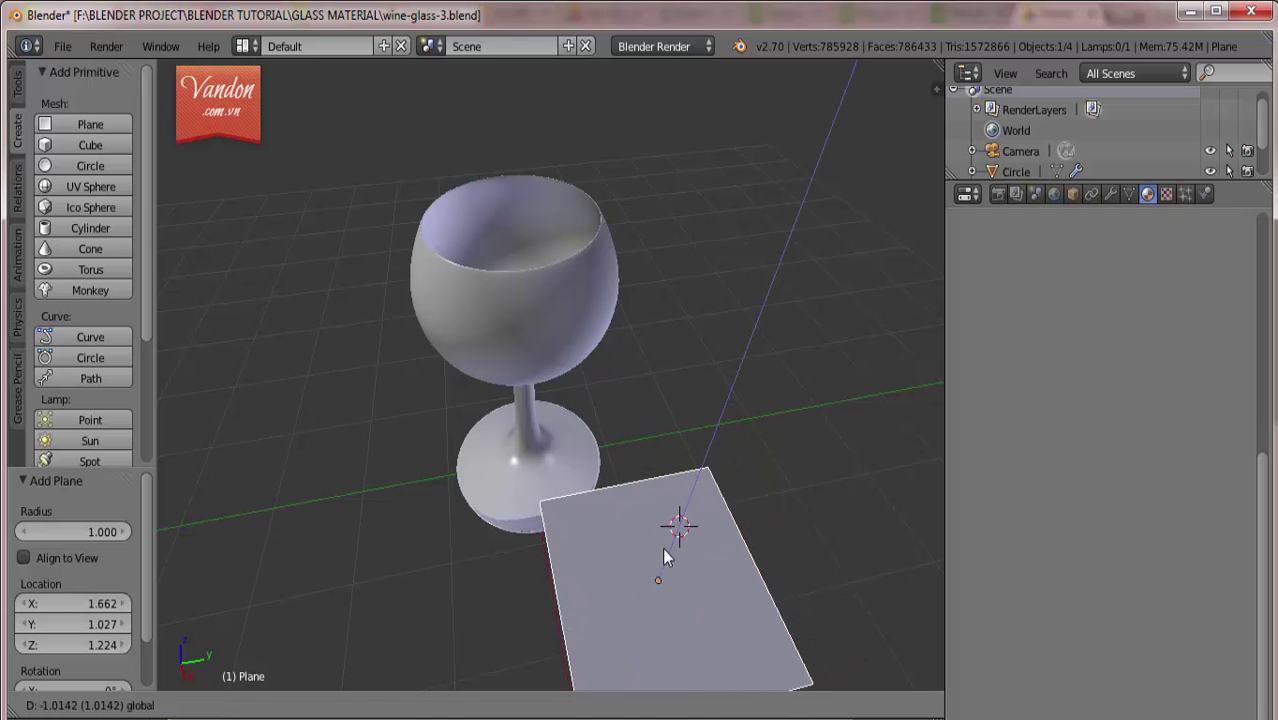
{"action": "left_click", "coordinate": [657, 570]}
{"action": "key", "text": "KP_3"}
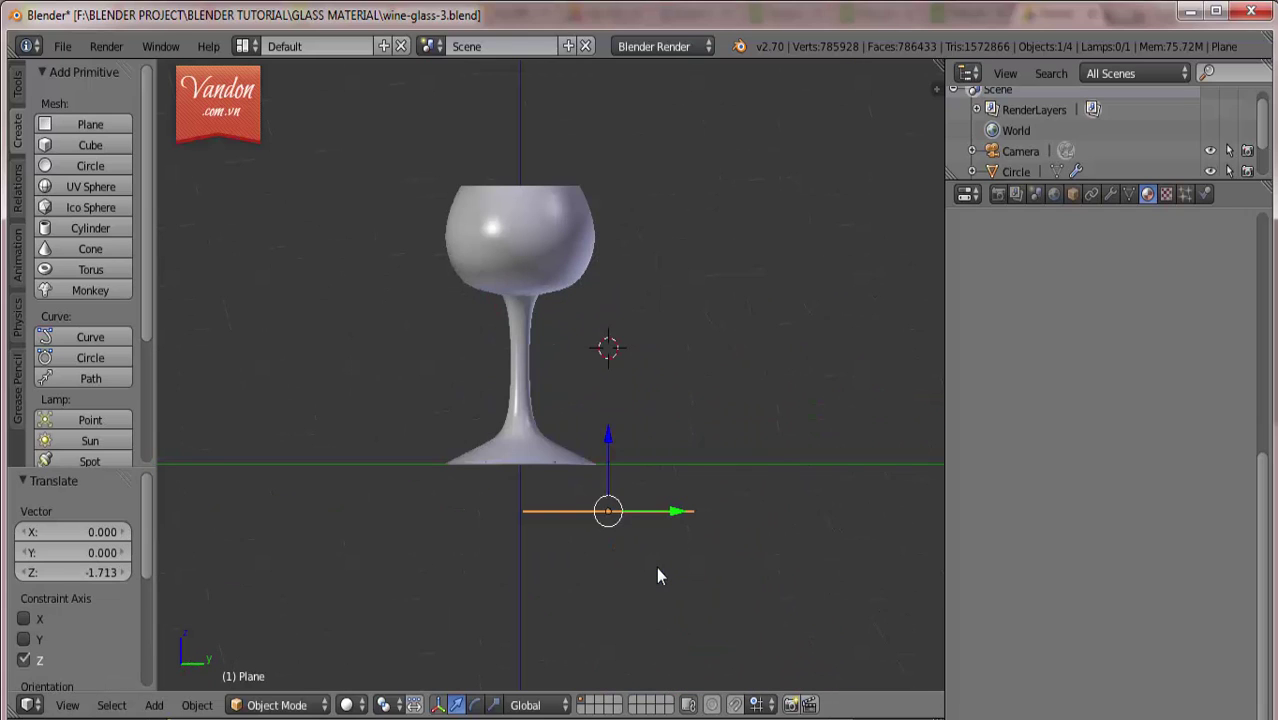
{"action": "key", "text": "g"}
{"action": "key", "text": "z"}
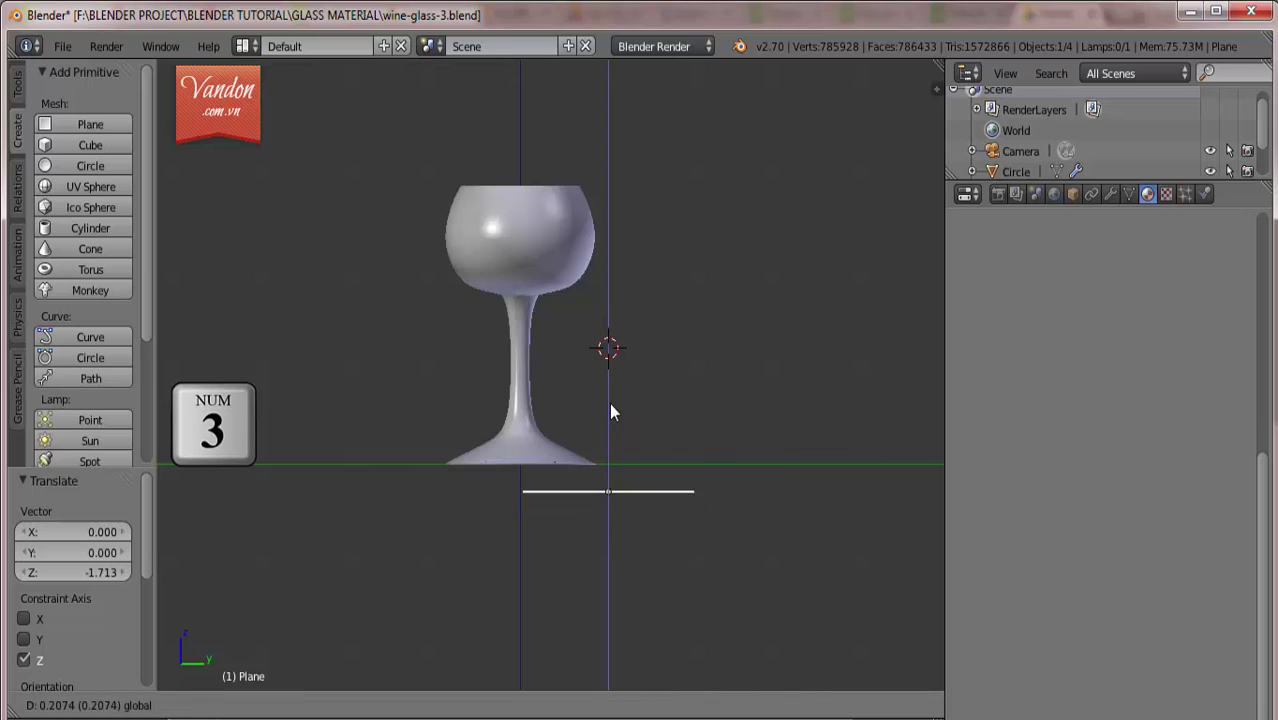
{"action": "left_click", "coordinate": [611, 391]}
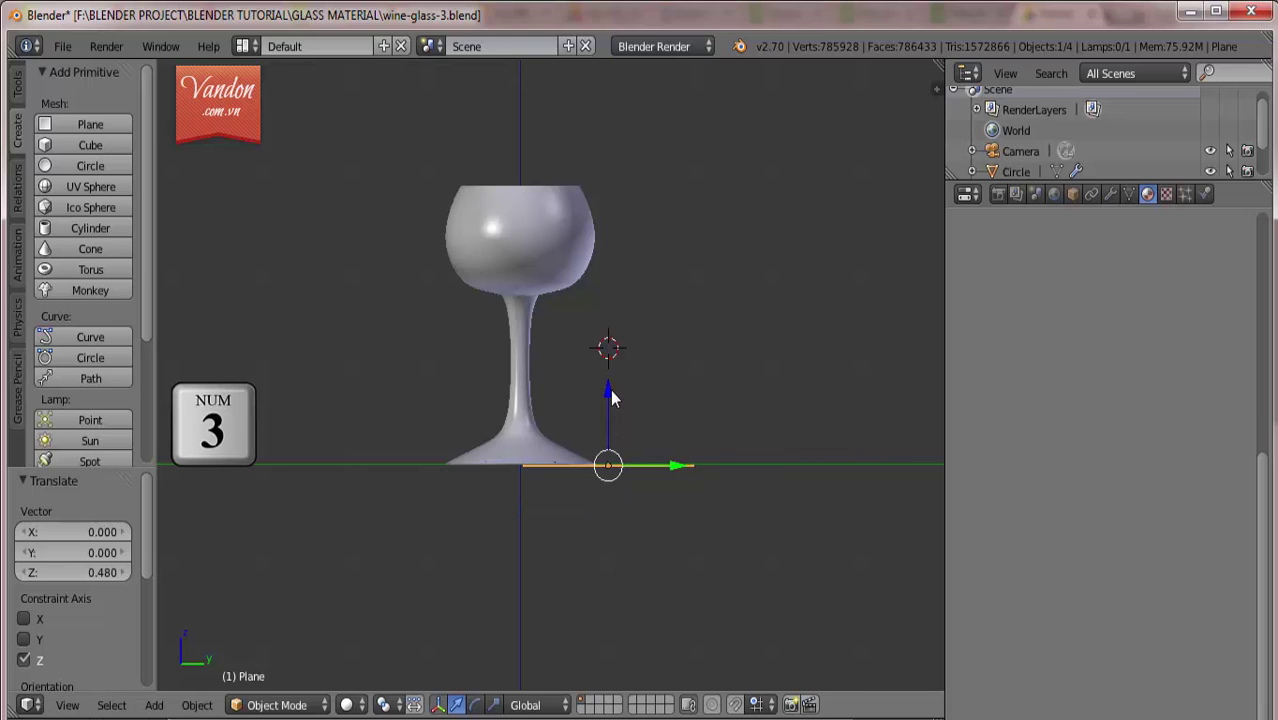
{"action": "key", "text": "s"}
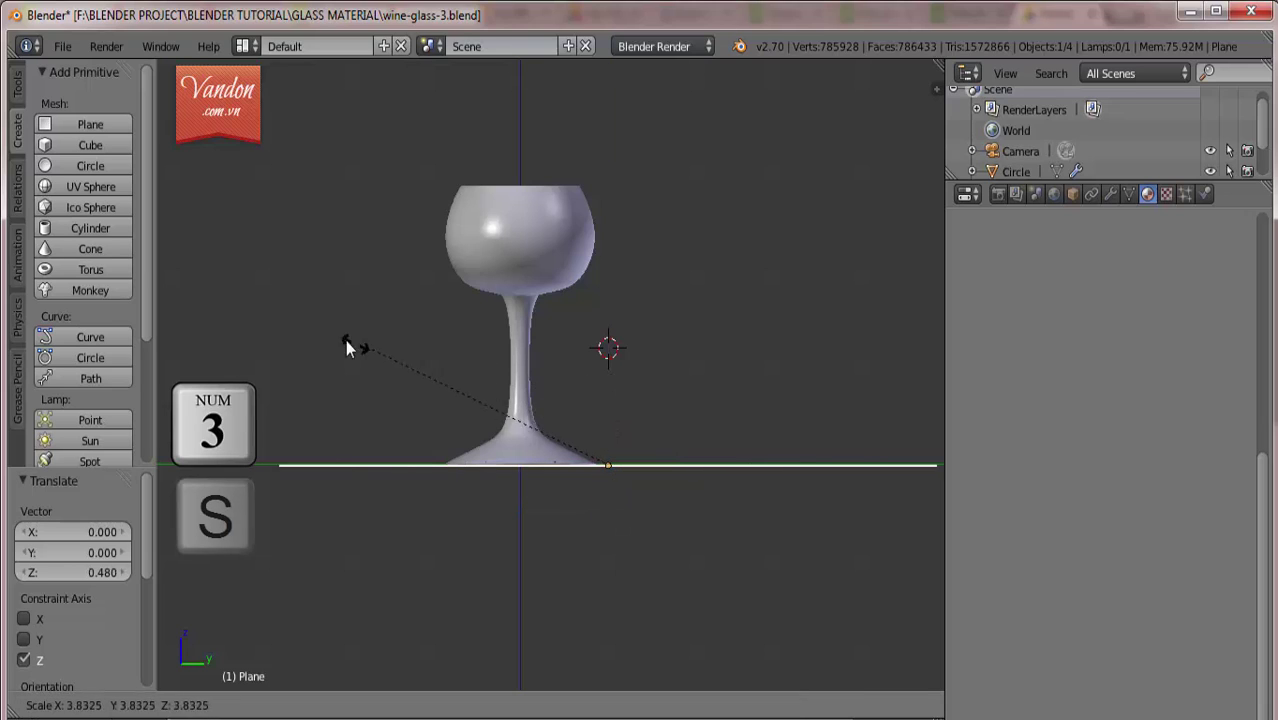
{"action": "left_click", "coordinate": [182, 263]}
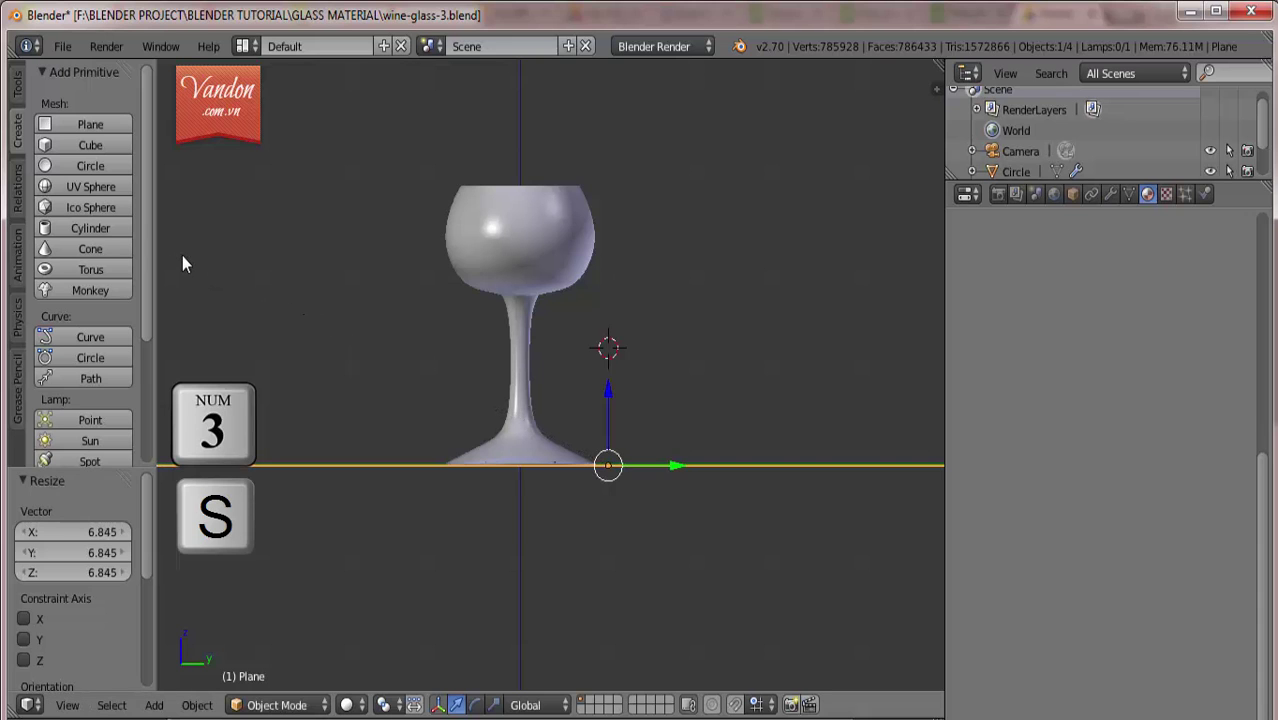
{"action": "middle_click_drag", "start_coordinate": [368, 229], "coordinate": [358, 410]}
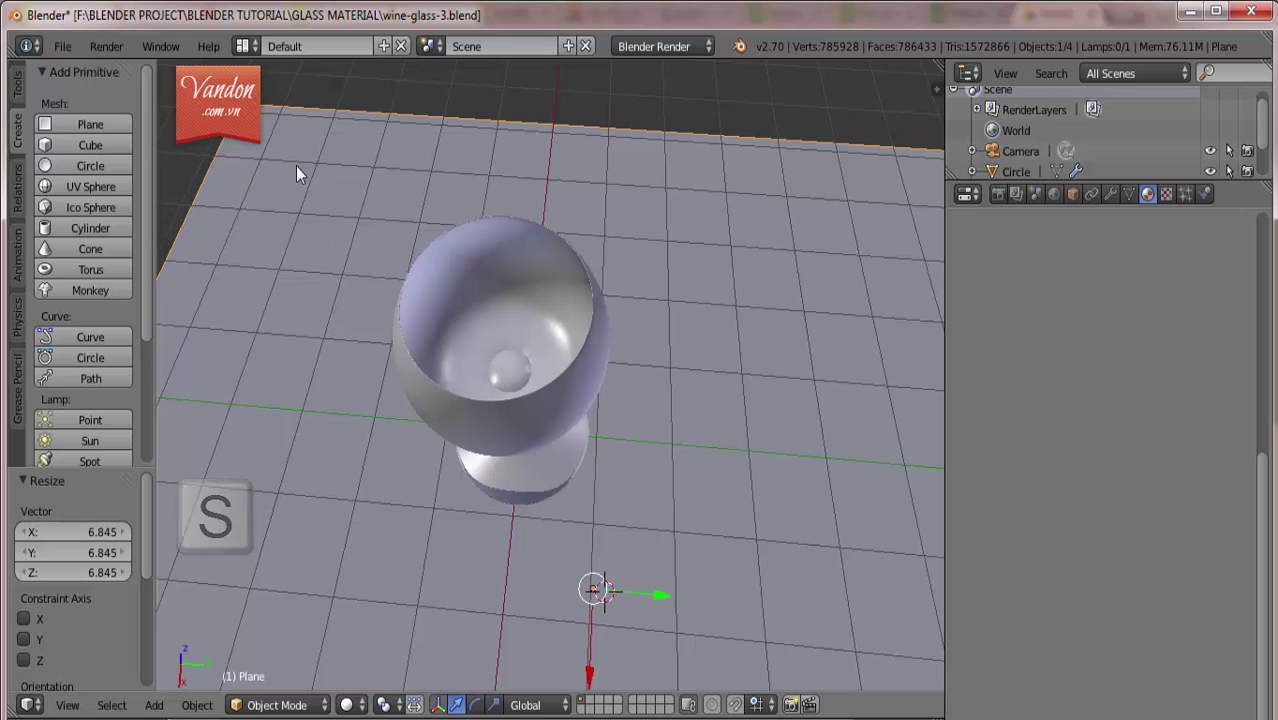
Add a second plane behind the glass, rotated 90° on Y and scaled to about 6.8
{"action": "left_click", "coordinate": [120, 124]}
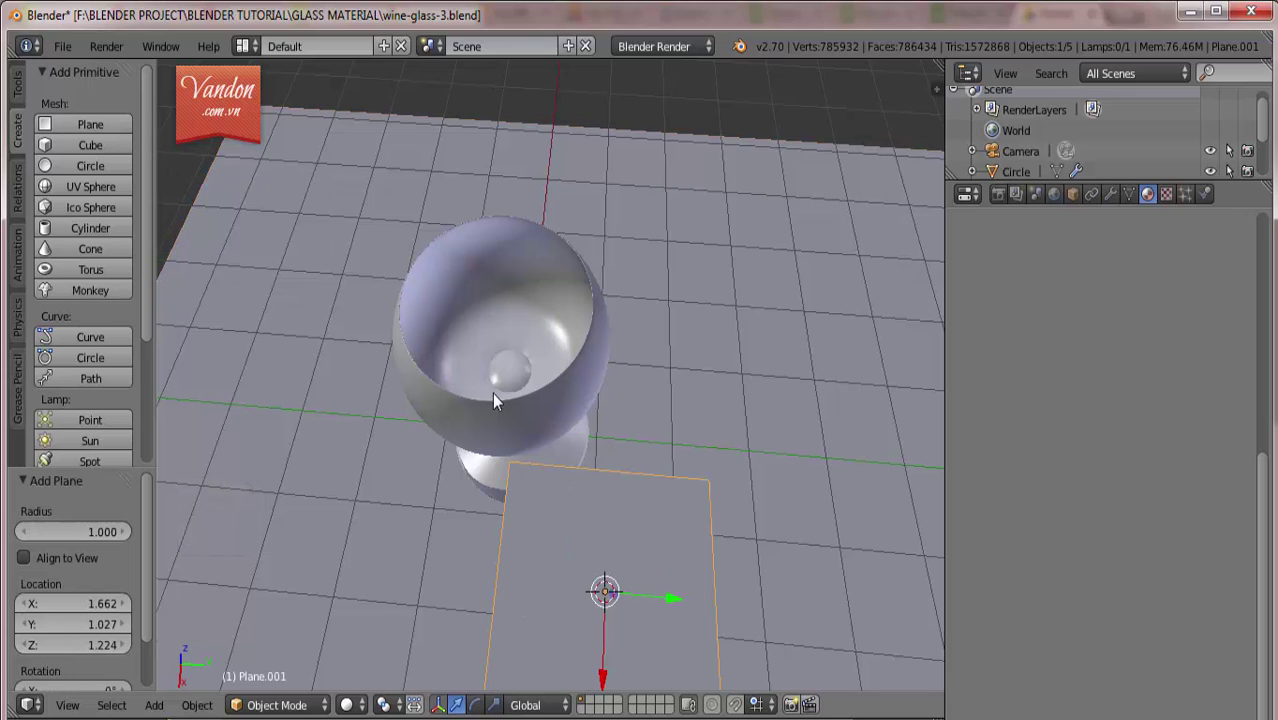
{"action": "mouse_move", "coordinate": [600, 678]}
{"action": "left_mouse_down"}
{"action": "mouse_move", "coordinate": [633, 198]}
{"action": "mouse_move", "coordinate": [633, 216]}
{"action": "left_mouse_up"}
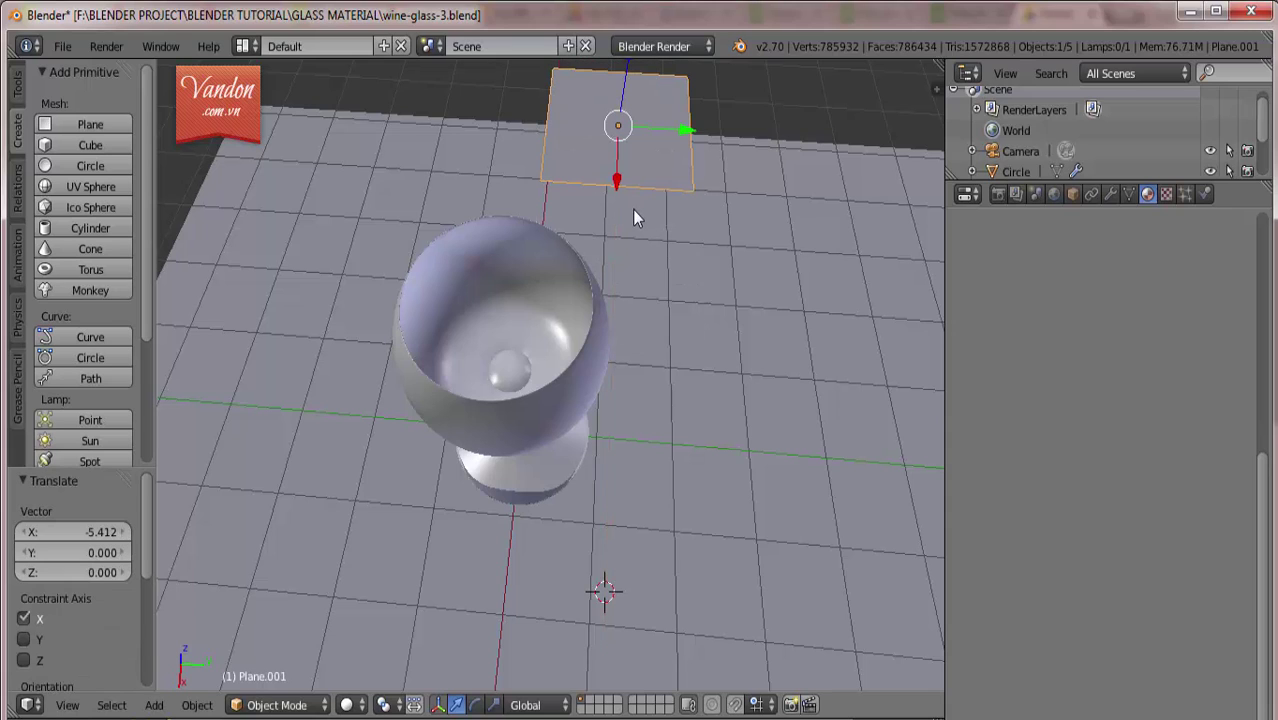
{"action": "key", "text": "r"}
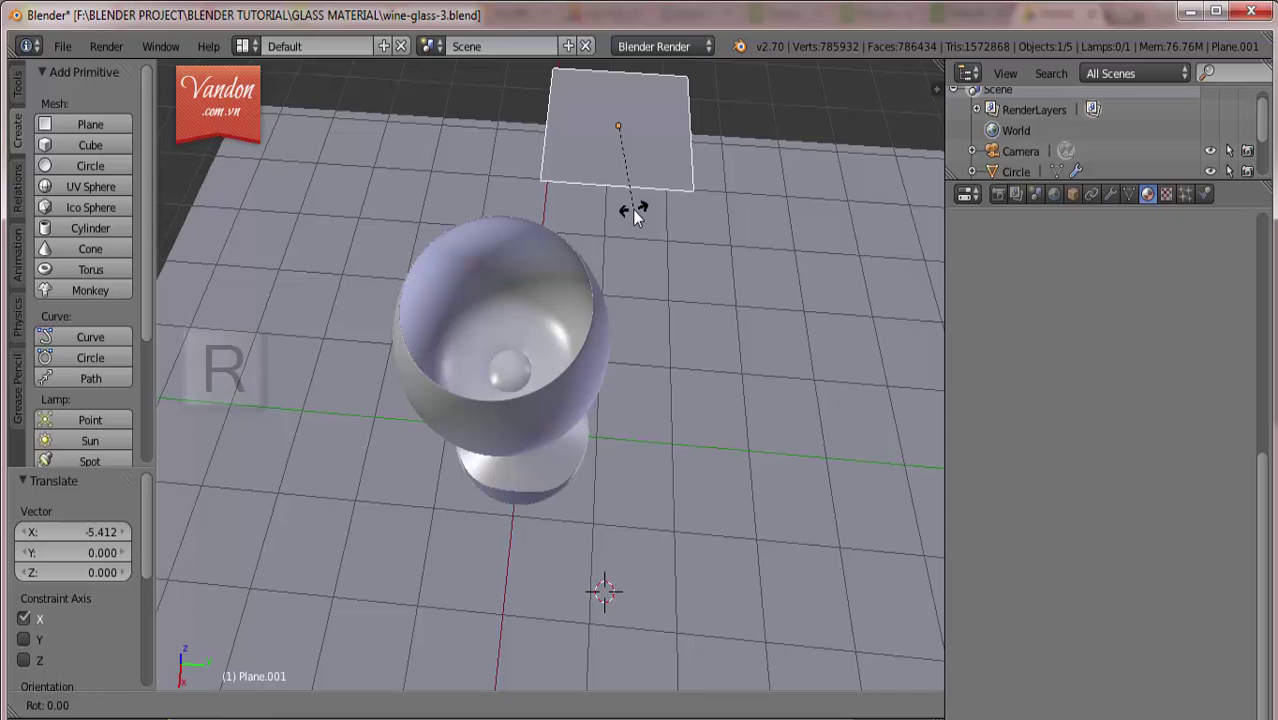
{"action": "type", "text": "y"}
{"action": "type", "text": "90"}
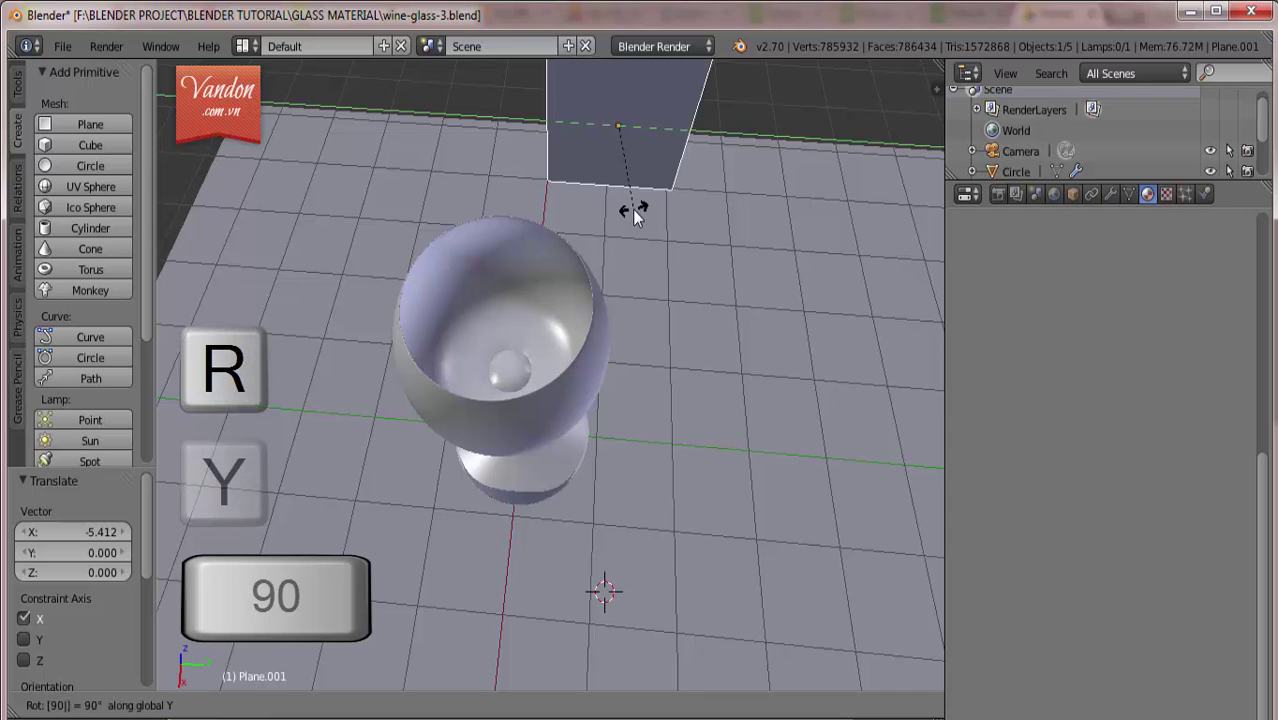
{"action": "left_click", "coordinate": [633, 210]}
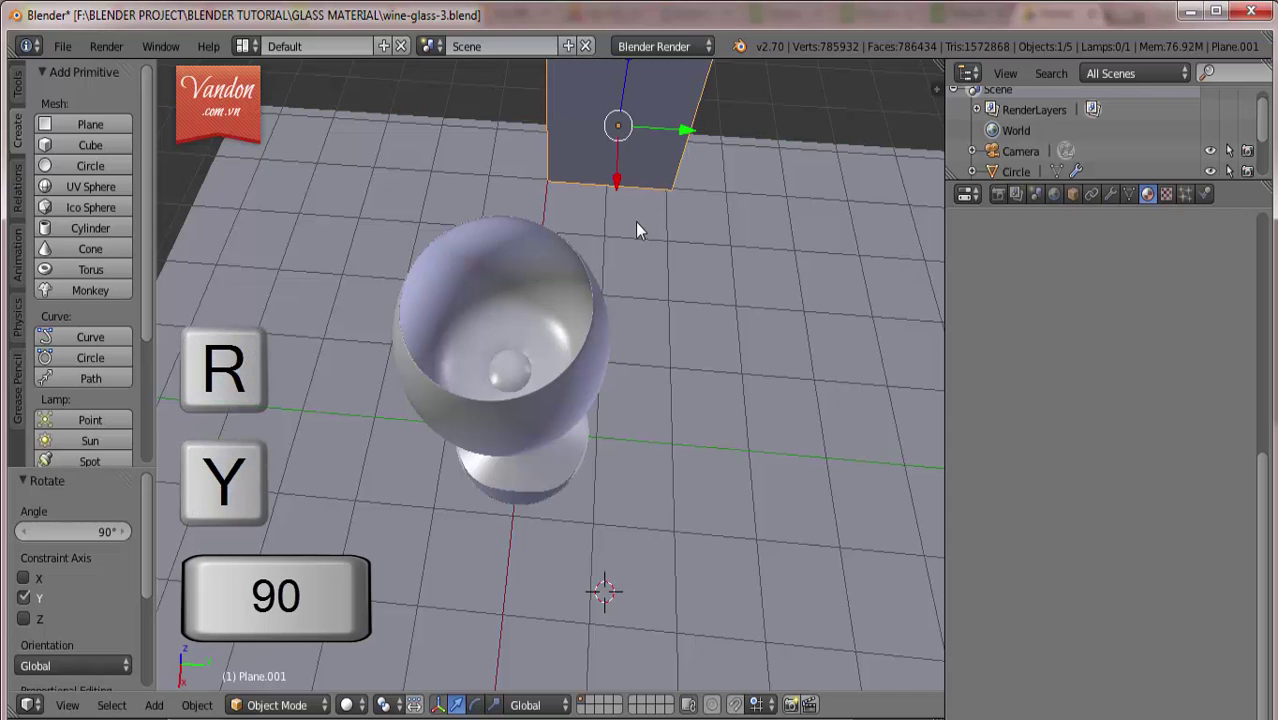
{"action": "scroll", "coordinate": [635, 222], "scroll_direction": "down", "scroll_amount": 2}
{"action": "key", "text": "s"}
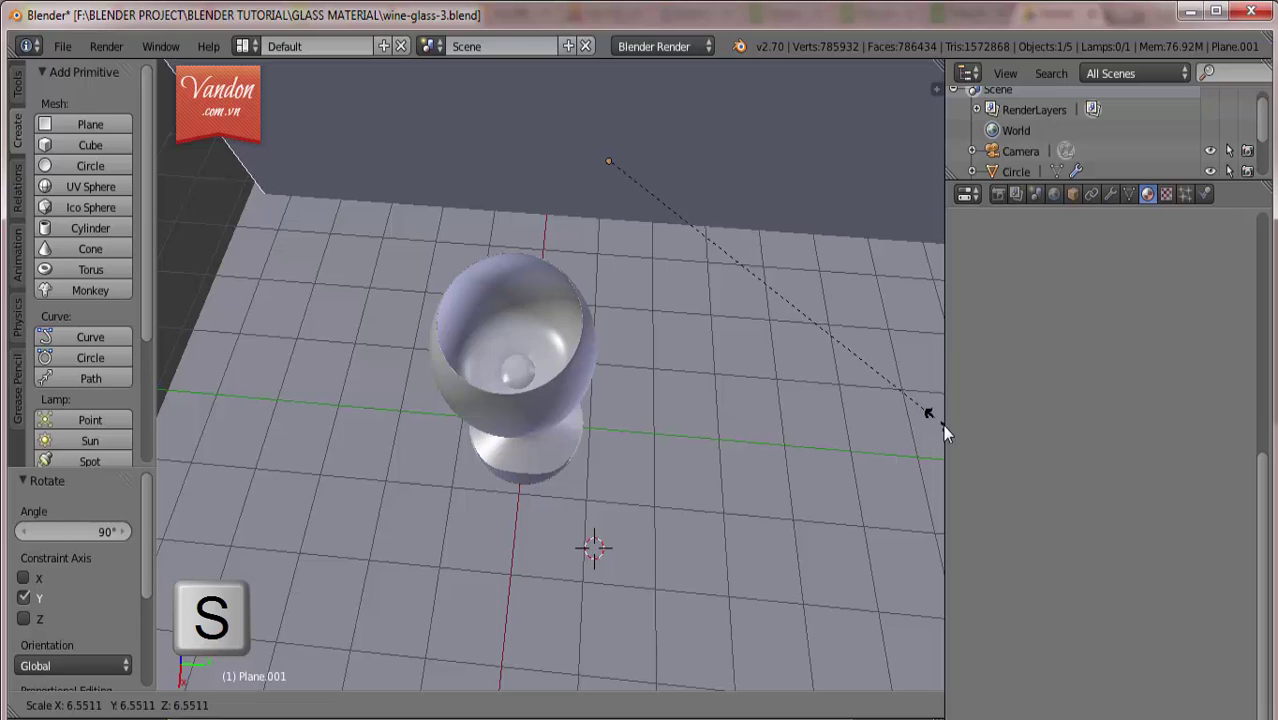
{"action": "left_click", "coordinate": [168, 430]}
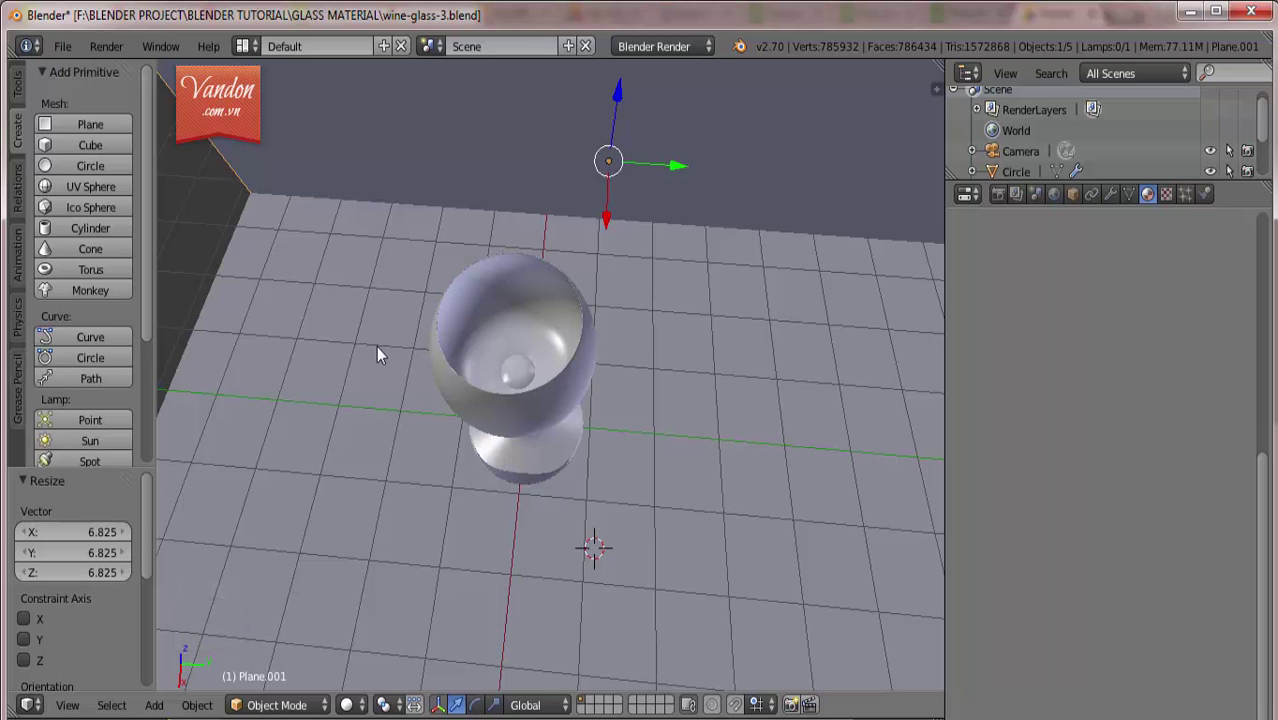
{"action": "middle_click_drag", "start_coordinate": [376, 346], "coordinate": [417, 243]}
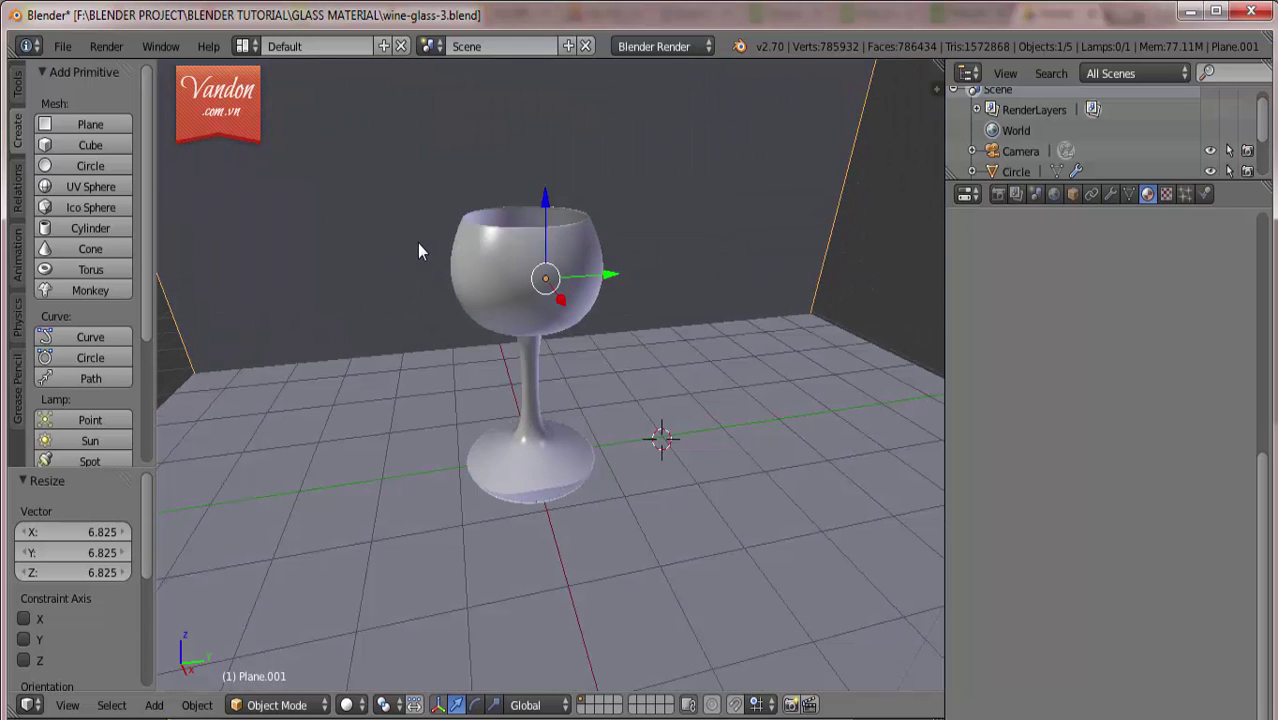
{"action": "key", "text": "F12"}
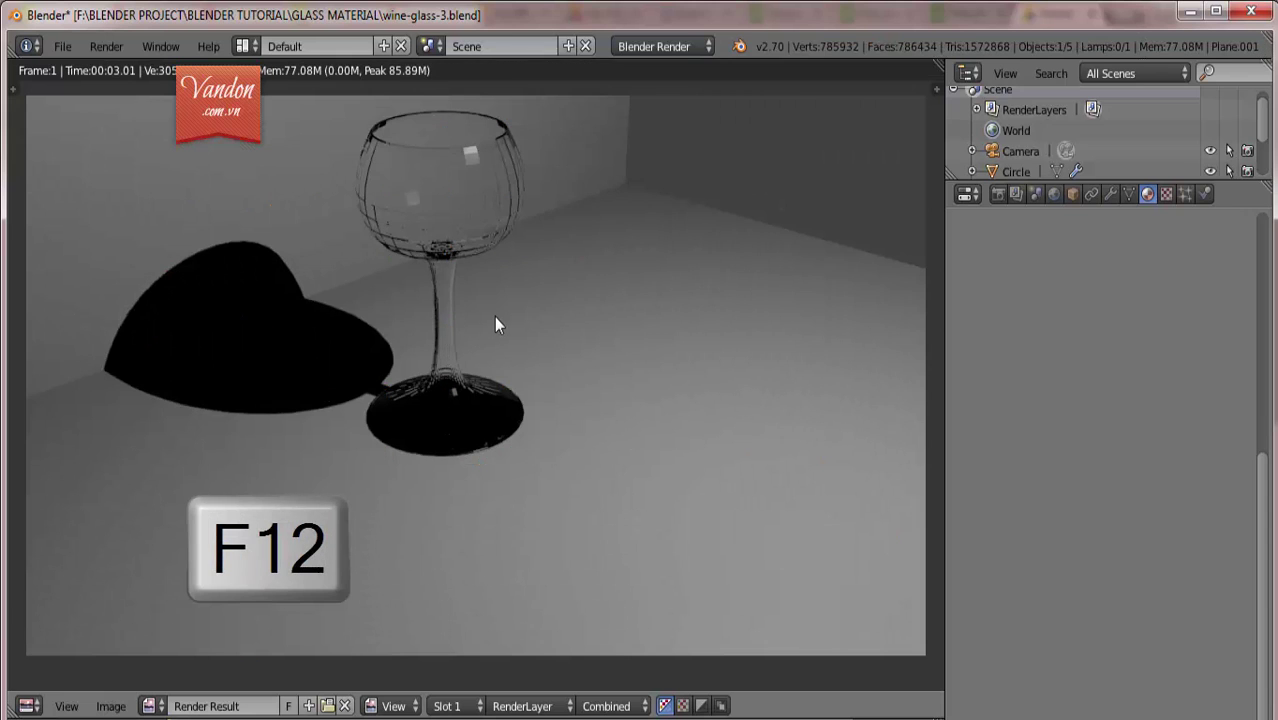
{"action": "left_click", "coordinate": [28, 706]}
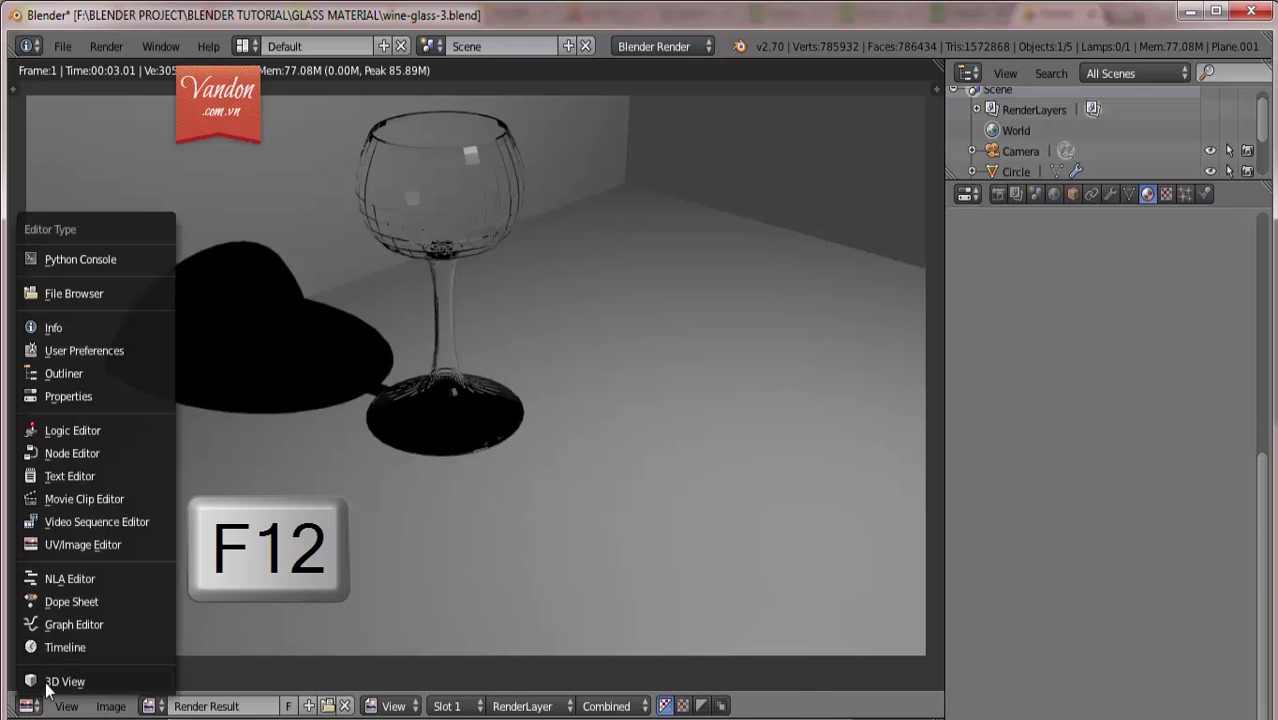
{"action": "left_click", "coordinate": [55, 682]}
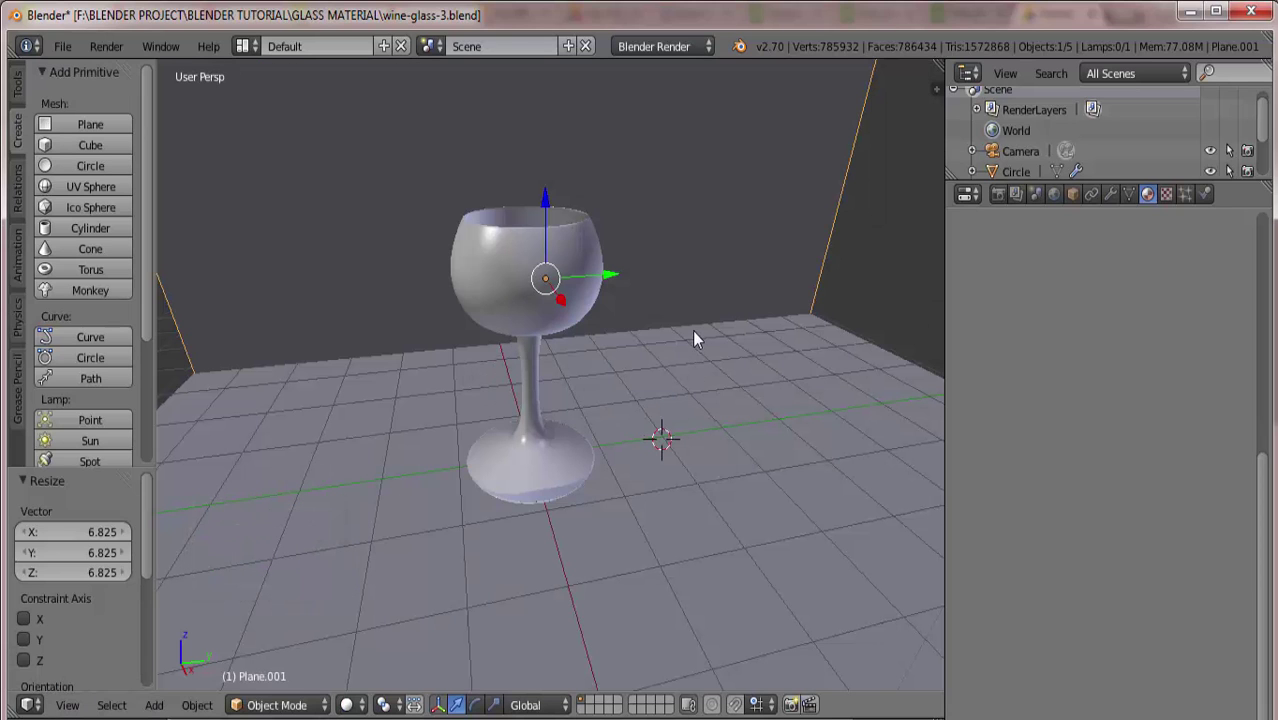
Add a Hemi lamp and raise it to about 3.1 on Z above the glass
{"action": "left_click", "coordinate": [154, 705]}
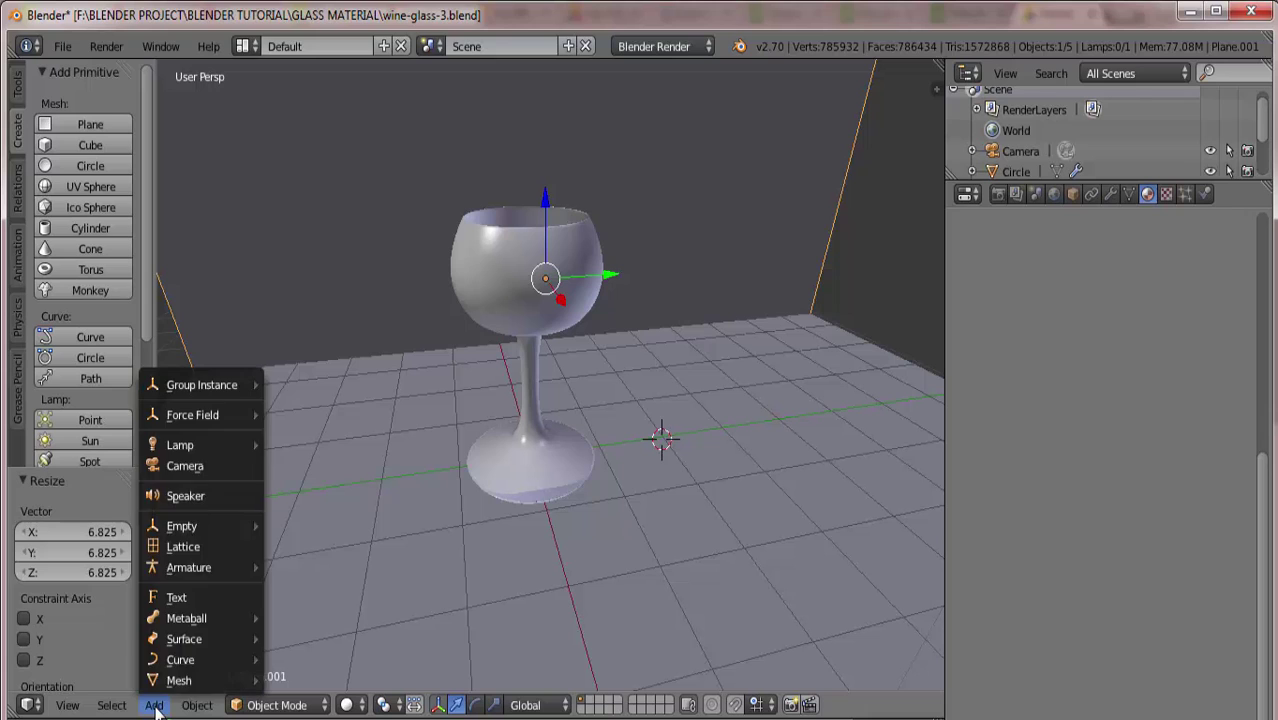
{"action": "mouse_move", "coordinate": [200, 445]}
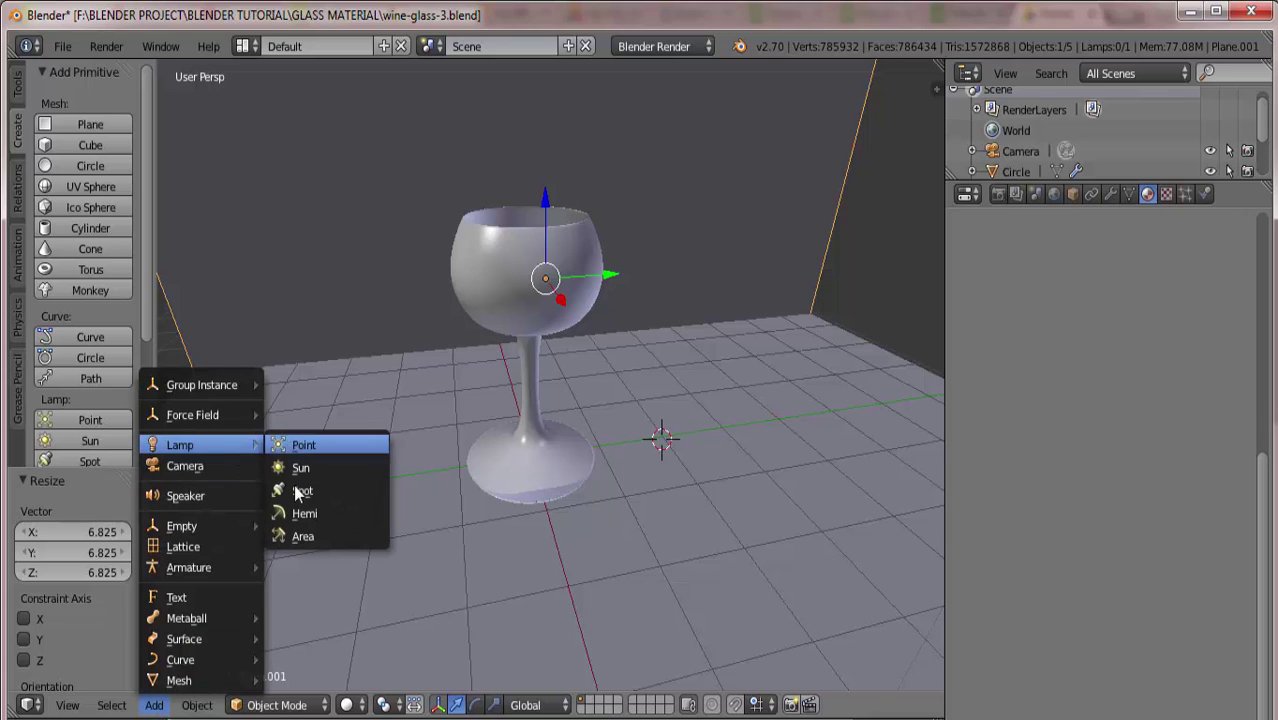
{"action": "left_click", "coordinate": [302, 518]}
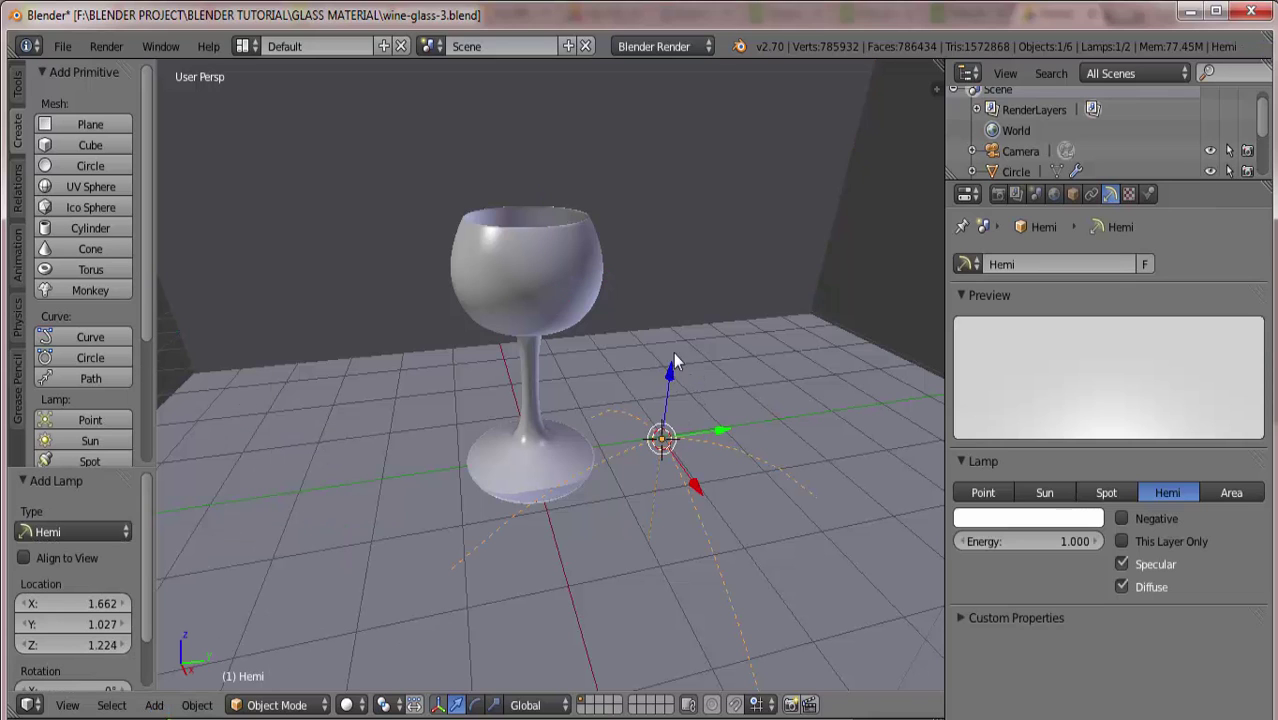
{"action": "left_click_drag", "start_coordinate": [674, 362], "coordinate": [728, 570]}
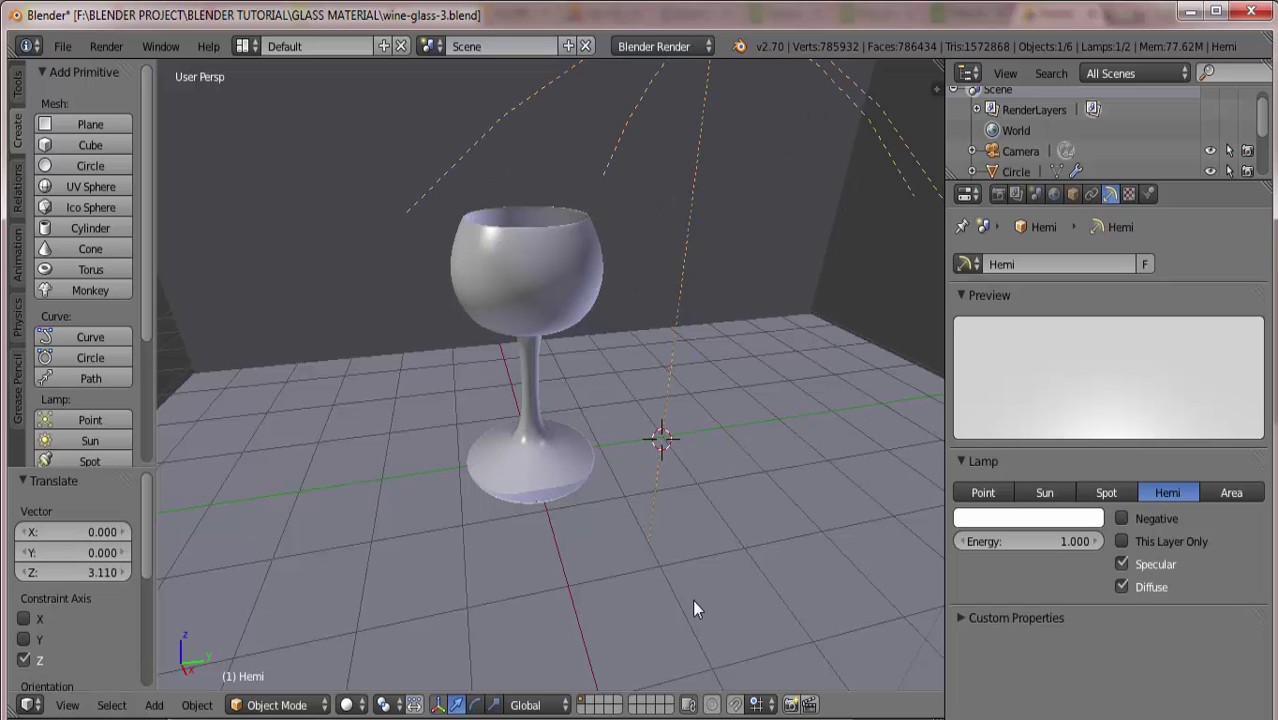
Render the Hemi-lit scene, then switch the area back to the 3D View
{"action": "key", "text": "F12"}
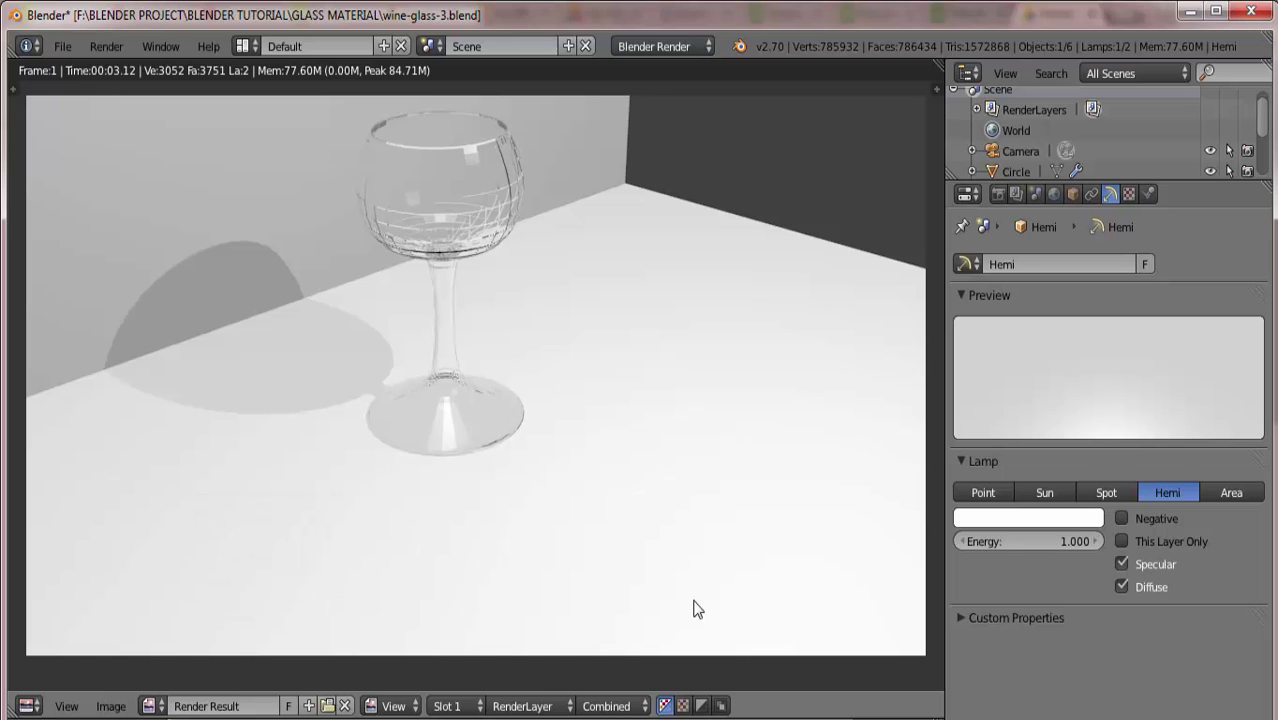
{"action": "left_click", "coordinate": [29, 706]}
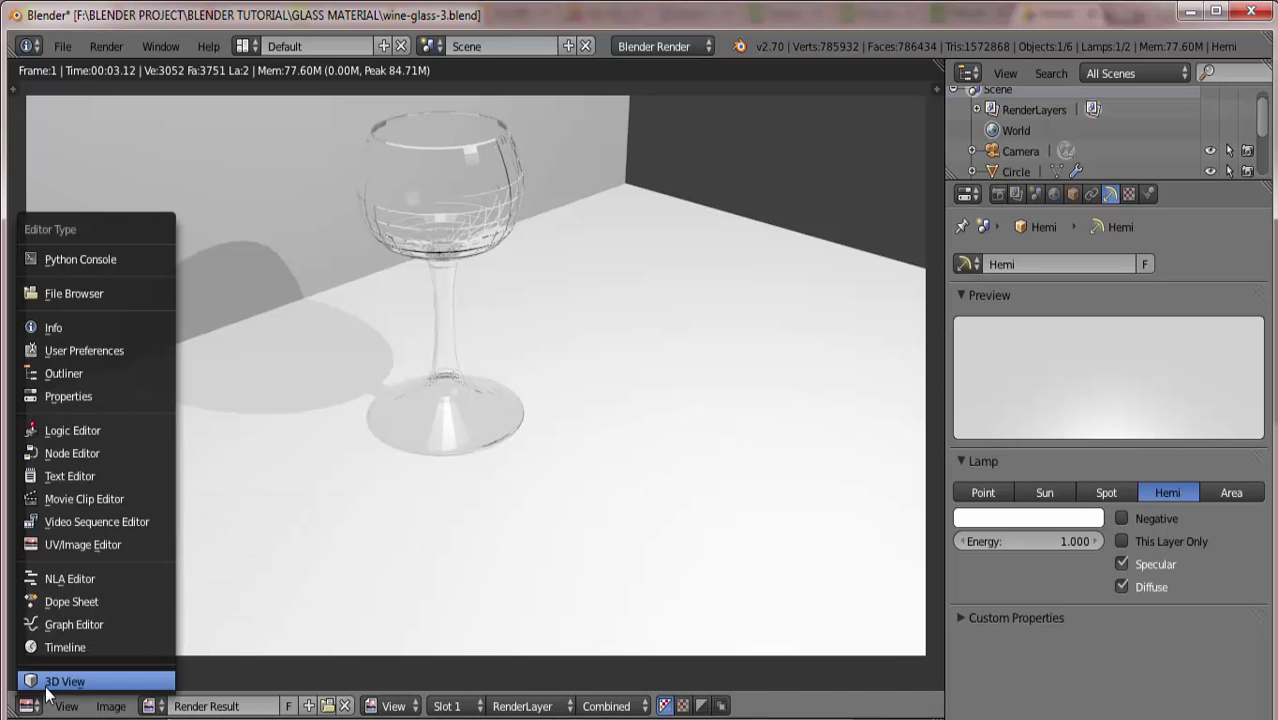
{"action": "left_click", "coordinate": [47, 679]}
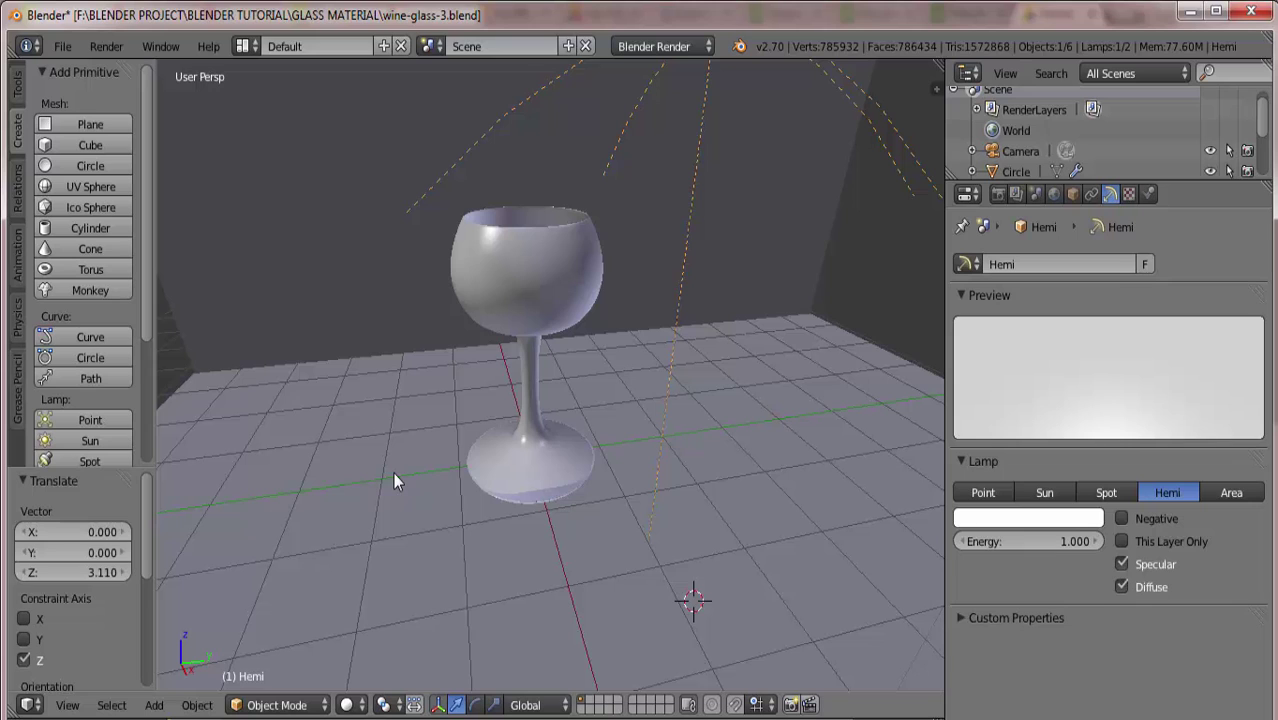
Save the file as wine-glass-4.blend, zoom out, select the floor plane, and show the File menu
{"action": "key", "text": "ctrl+alt+s"}
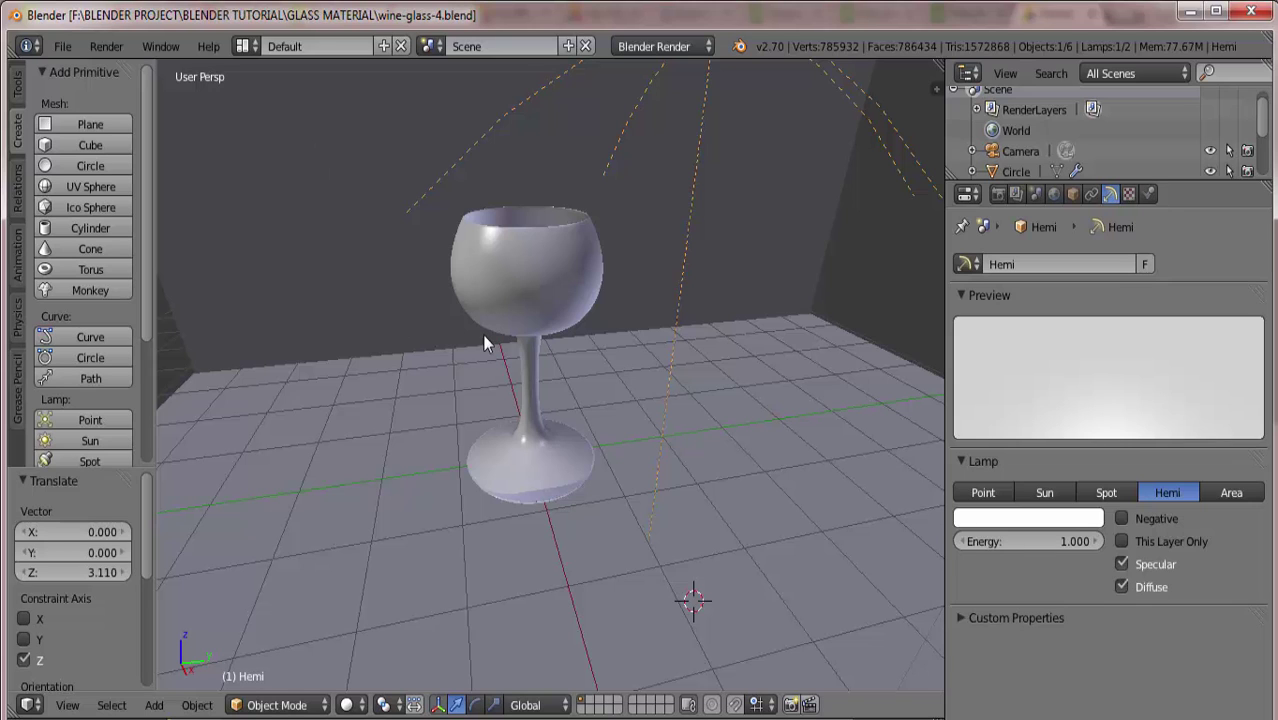
{"action": "scroll", "coordinate": [434, 425], "scroll_direction": "down", "scroll_amount": 3}
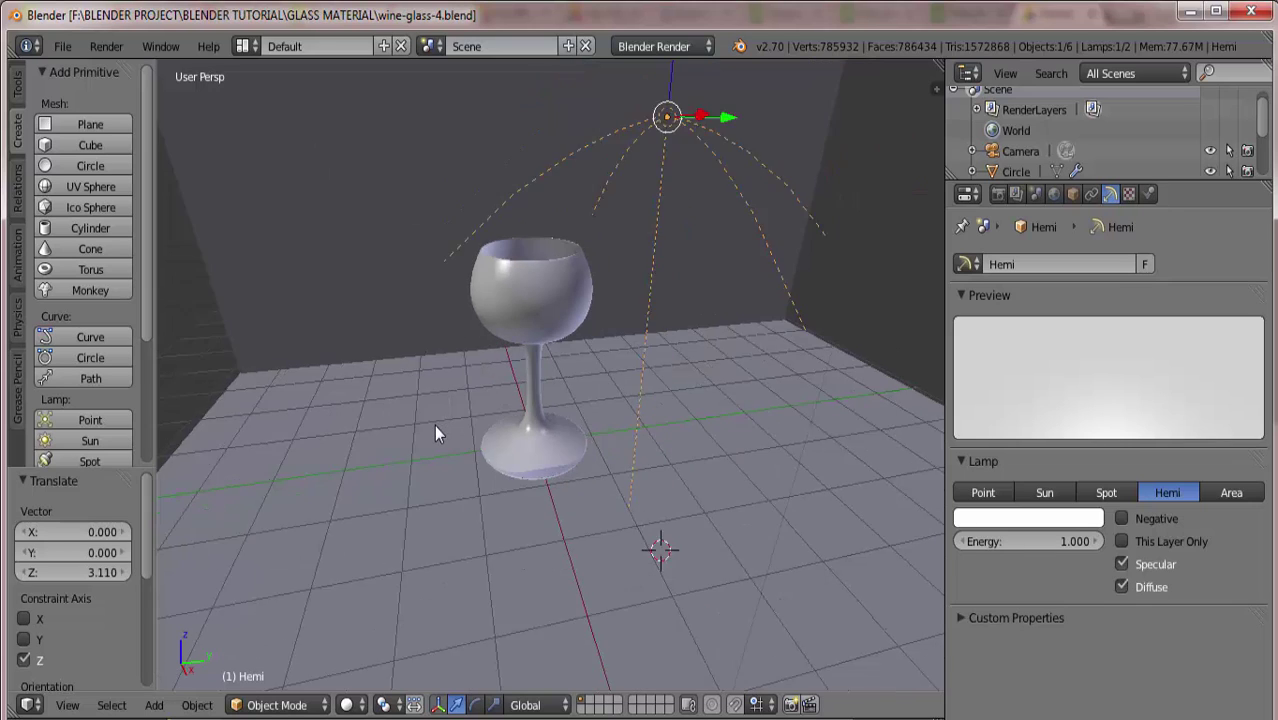
{"action": "scroll", "coordinate": [434, 425], "scroll_direction": "down", "scroll_amount": 2}
{"action": "scroll", "coordinate": [434, 425], "scroll_direction": "down", "scroll_amount": 2}
{"action": "scroll", "coordinate": [434, 425], "scroll_direction": "down", "scroll_amount": 2}
{"action": "scroll", "coordinate": [434, 425], "scroll_direction": "down", "scroll_amount": 2}
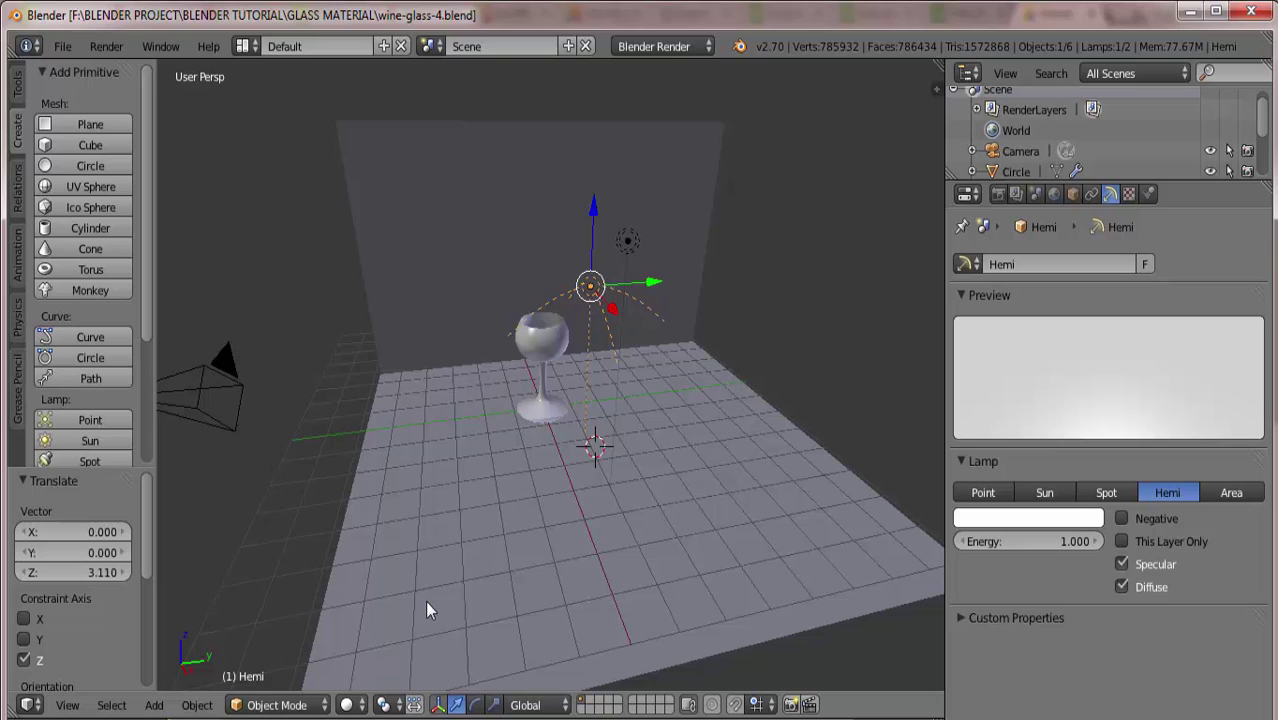
{"action": "right_click", "coordinate": [459, 589]}
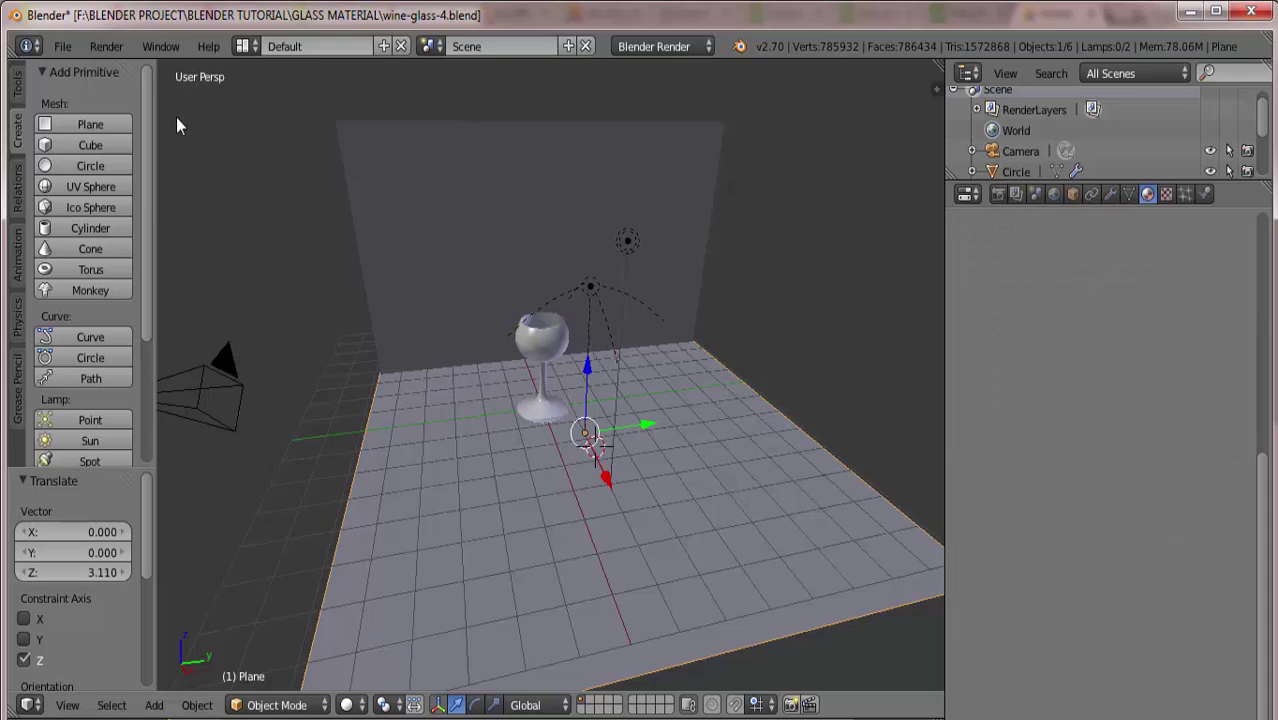
{"action": "left_click", "coordinate": [62, 48]}
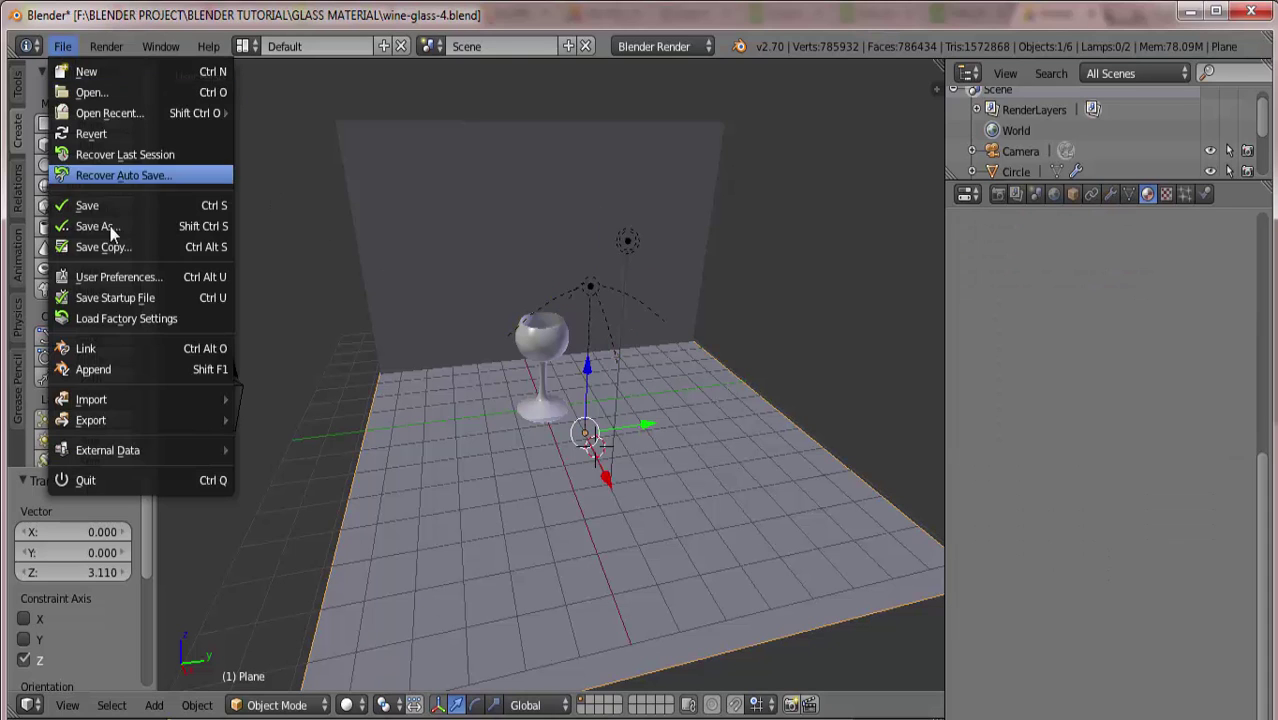
{"action": "mouse_move", "coordinate": [96, 418]}
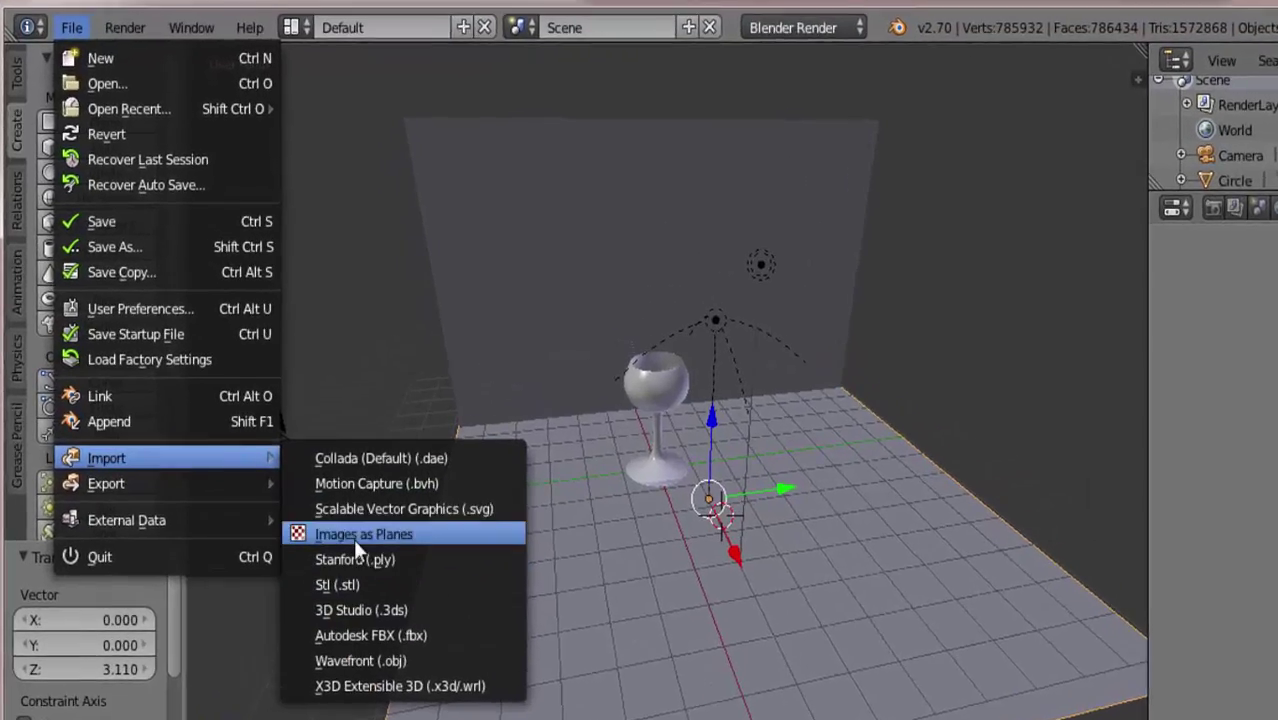
Import texture-3.jpg with Images as Planes, then delete the plane it created
{"action": "left_click", "coordinate": [355, 538]}
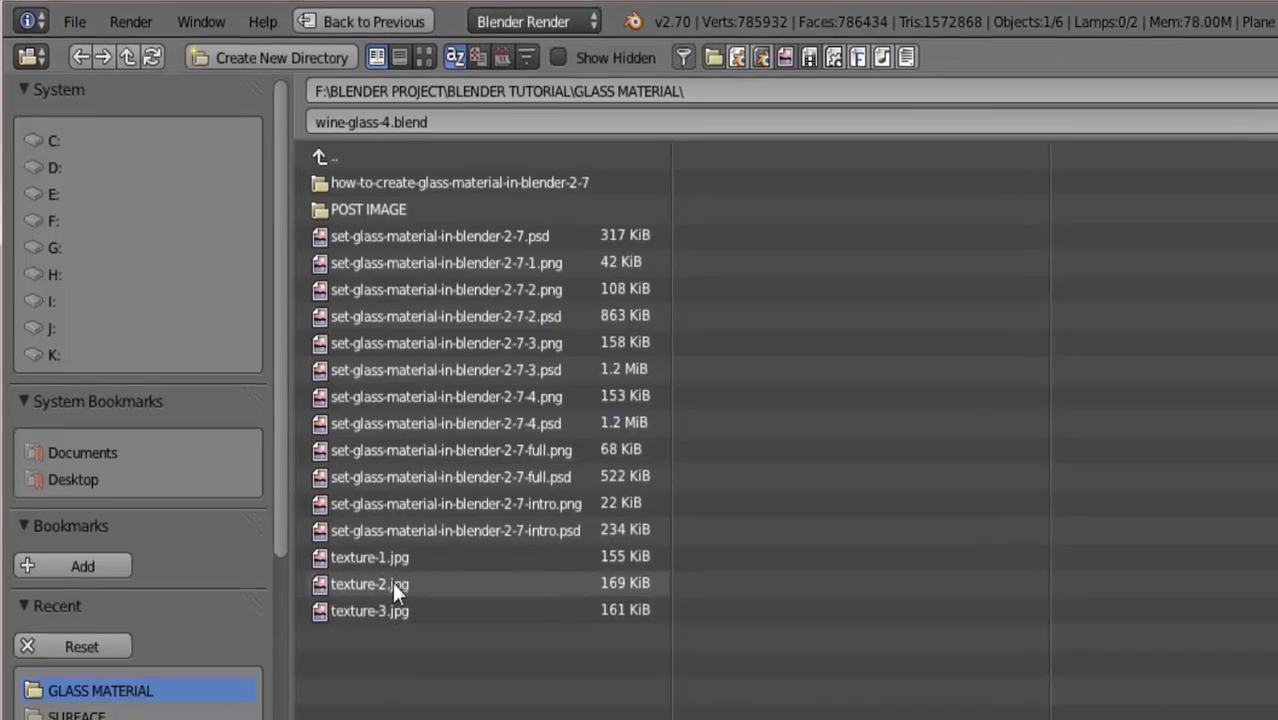
{"action": "double_click", "coordinate": [330, 556]}
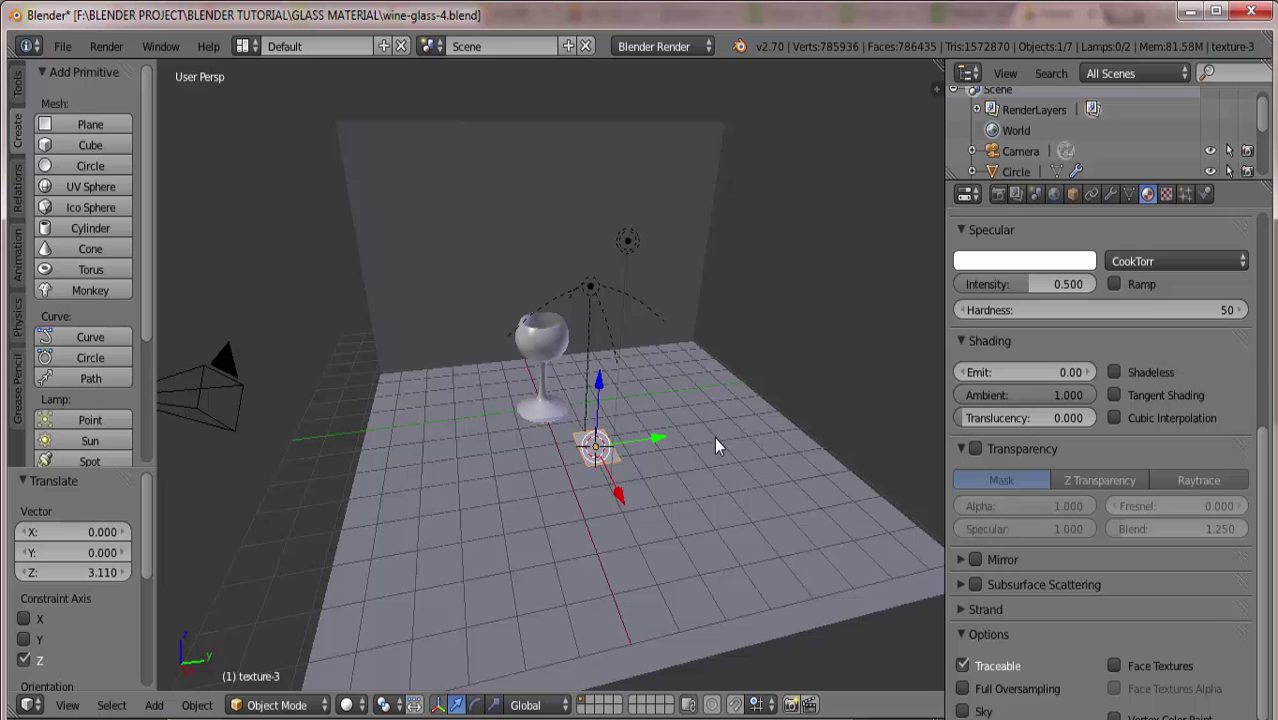
{"action": "key", "text": "x"}
{"action": "left_click", "coordinate": [603, 458]}
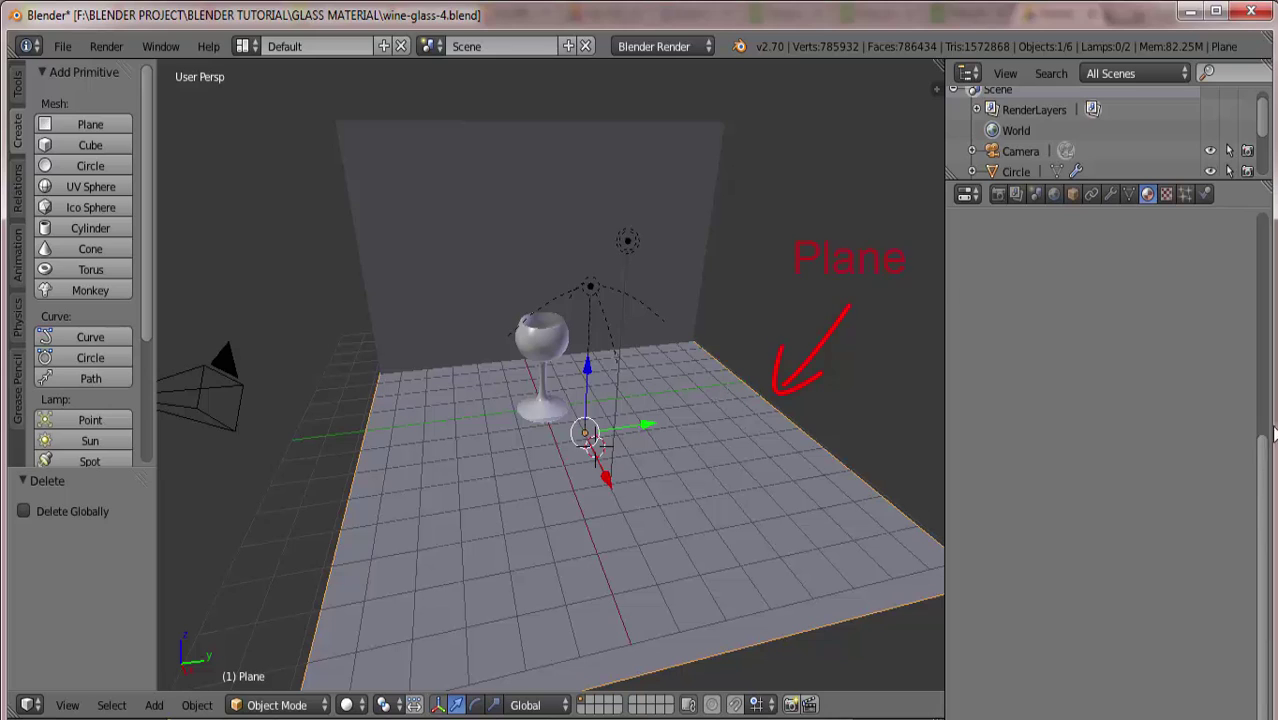
Create a new floor material with a new texture set to the striped texture-3 image
{"action": "scroll", "coordinate": [1200, 400], "scroll_direction": "up", "scroll_amount": 3}
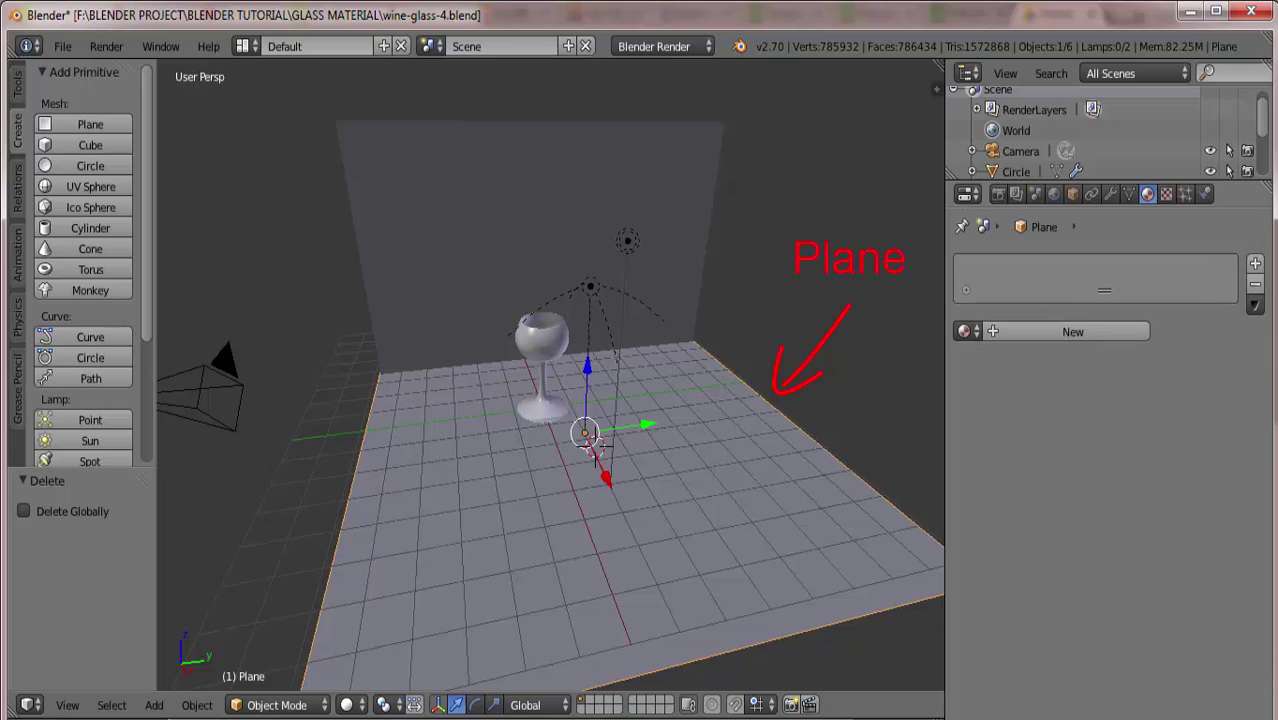
{"action": "left_click", "coordinate": [1100, 331]}
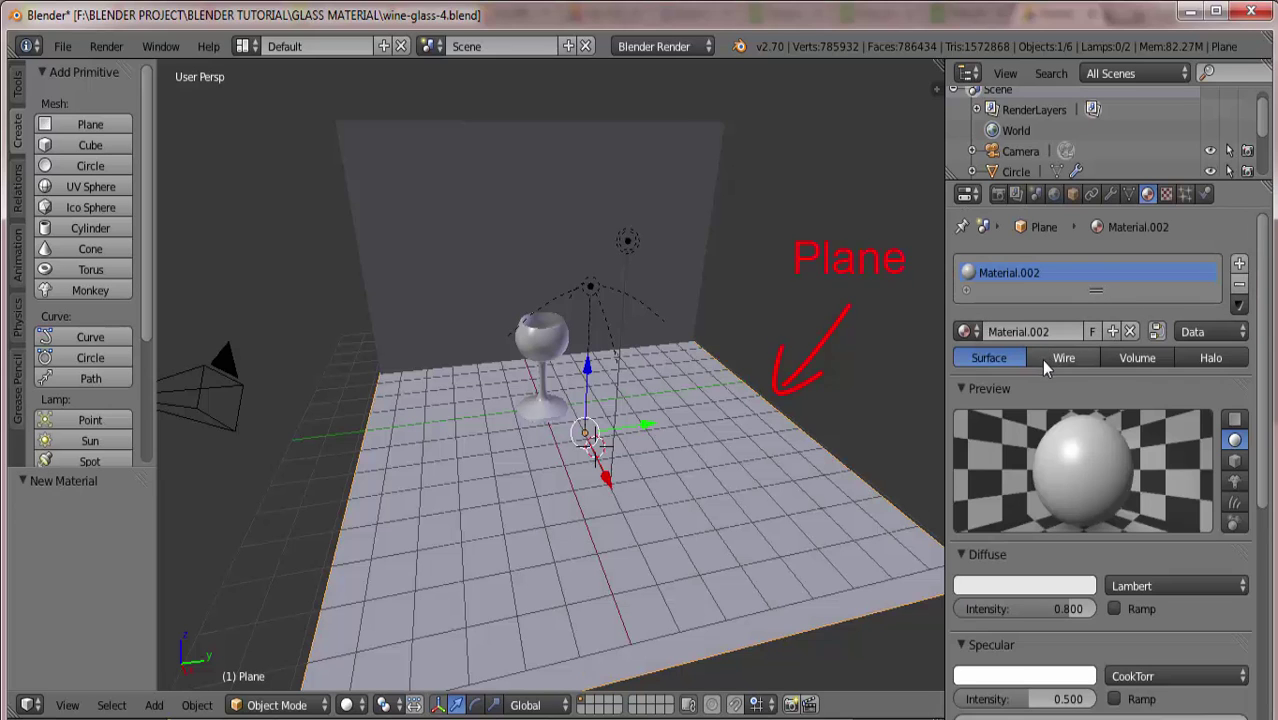
{"action": "left_click", "coordinate": [1166, 194]}
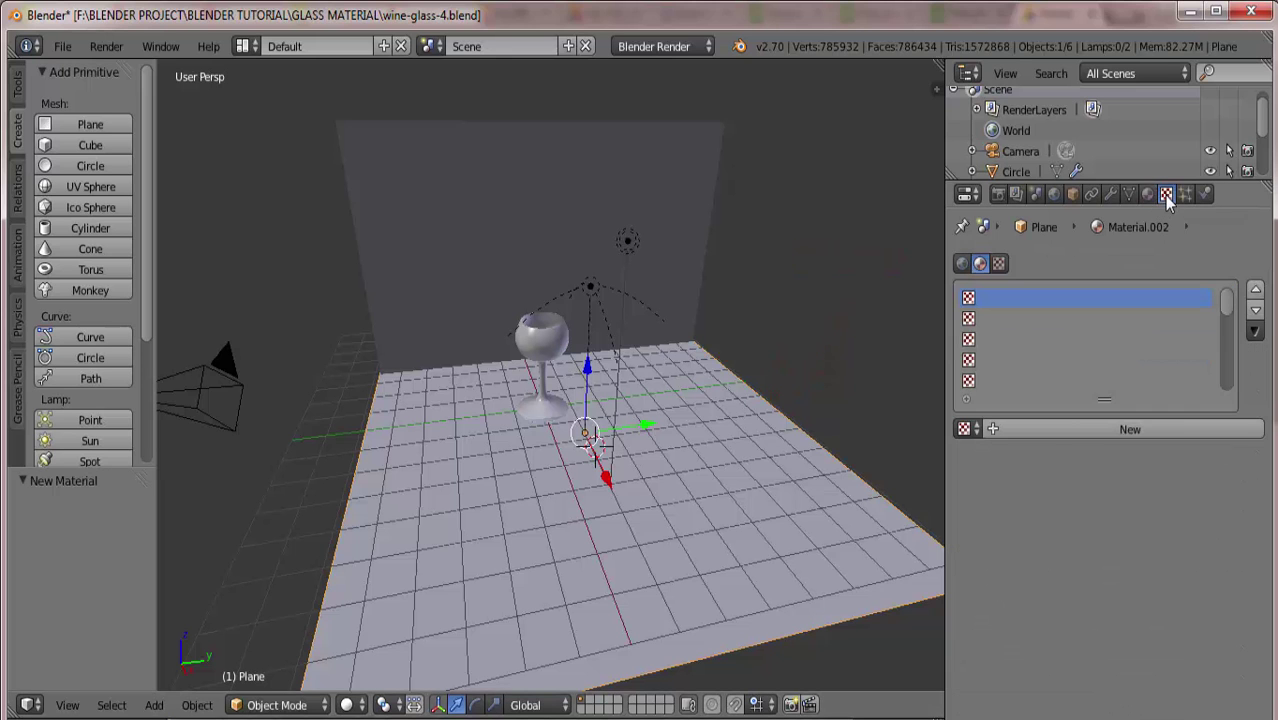
{"action": "left_click", "coordinate": [1058, 424]}
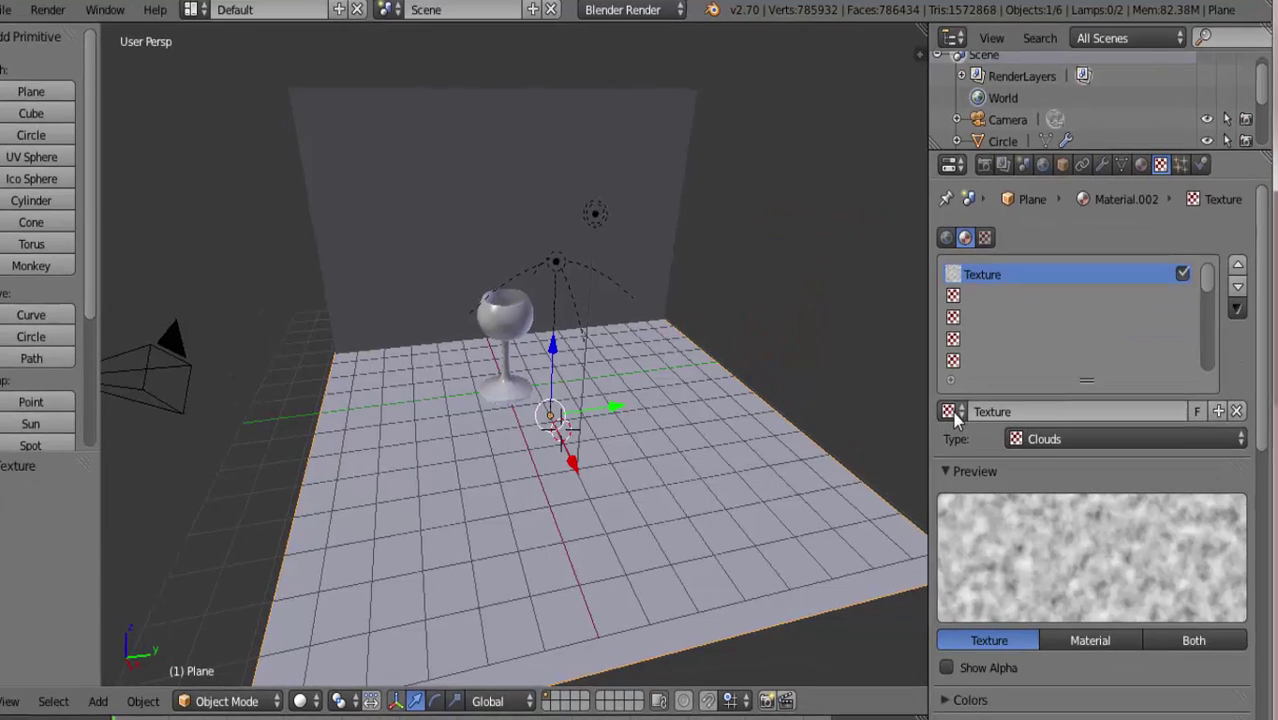
{"action": "left_click", "coordinate": [951, 412]}
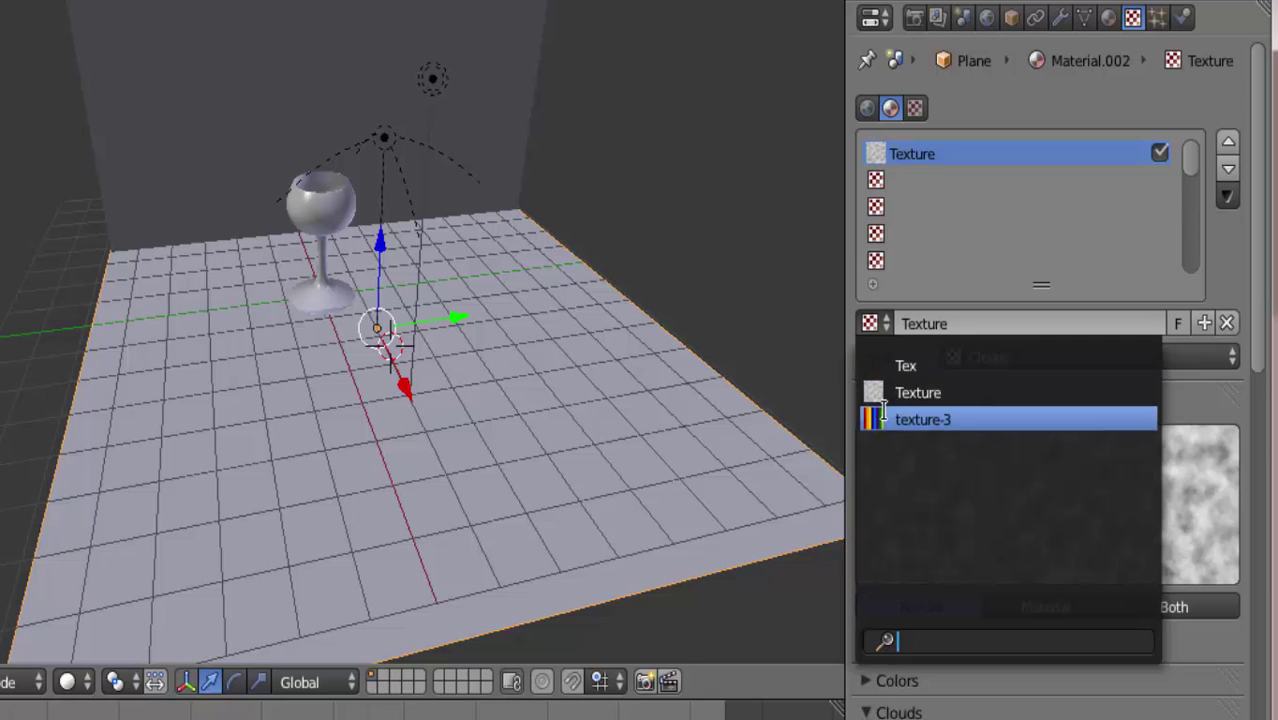
{"action": "left_click", "coordinate": [889, 420]}
Map the floor texture with Object coordinates from Plane, then select the back wall Plane.001
{"action": "scroll", "coordinate": [1001, 410], "scroll_direction": "down", "scroll_amount": 3}
{"action": "scroll", "coordinate": [1008, 437], "scroll_direction": "down", "scroll_amount": 2}
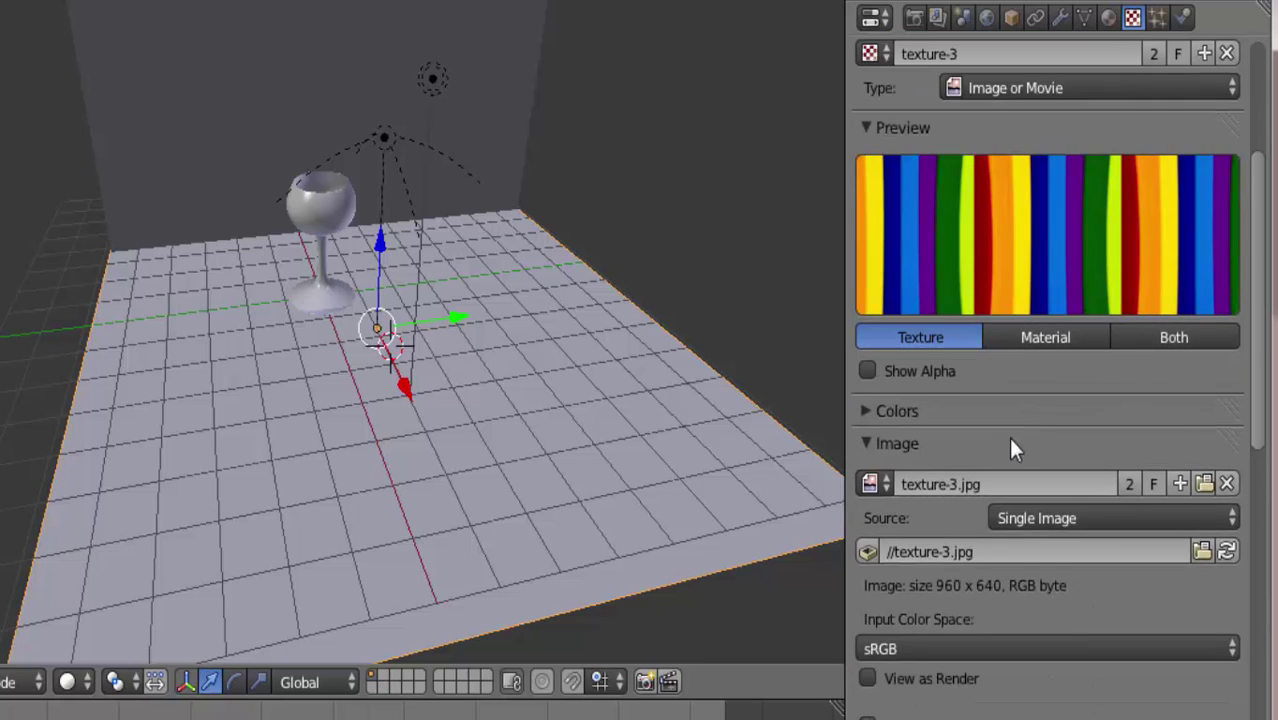
{"action": "scroll", "coordinate": [1007, 467], "scroll_direction": "down", "scroll_amount": 2}
{"action": "scroll", "coordinate": [1007, 467], "scroll_direction": "down", "scroll_amount": 1}
{"action": "scroll", "coordinate": [1013, 504], "scroll_direction": "down", "scroll_amount": 1}
{"action": "scroll", "coordinate": [1015, 548], "scroll_direction": "down", "scroll_amount": 1}
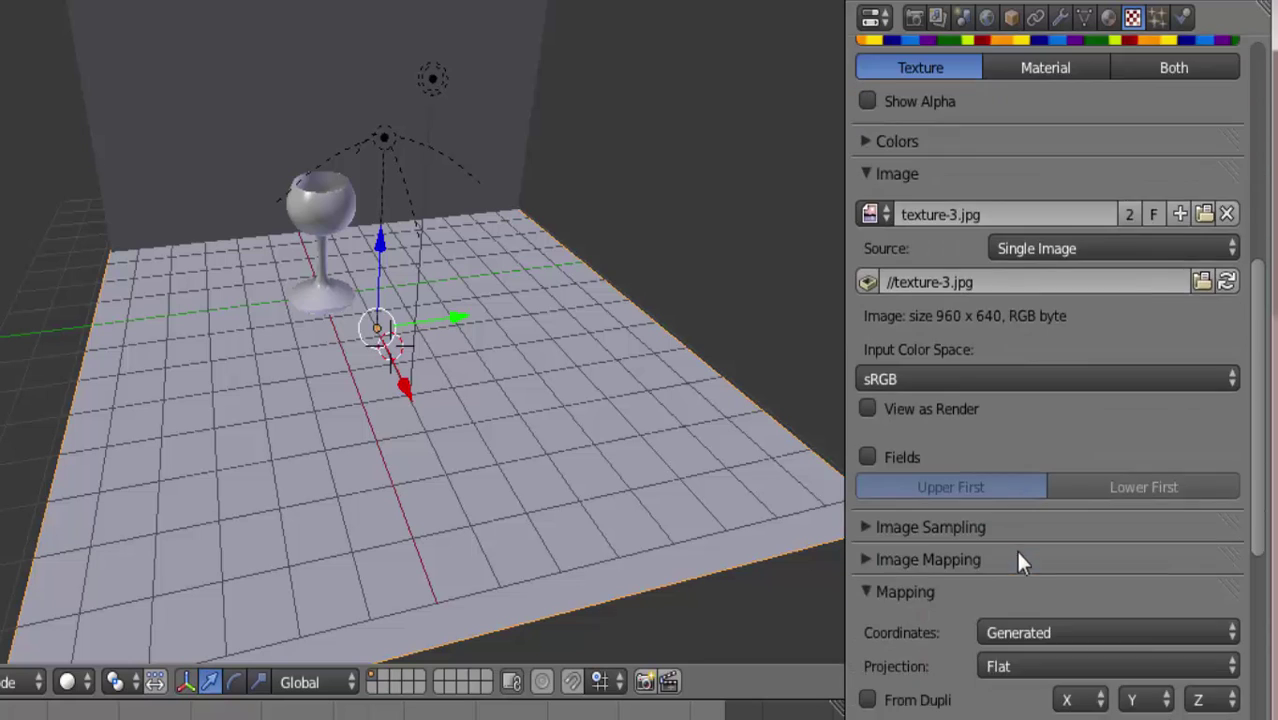
{"action": "left_click", "coordinate": [1034, 630]}
{"action": "left_click", "coordinate": [1030, 570]}
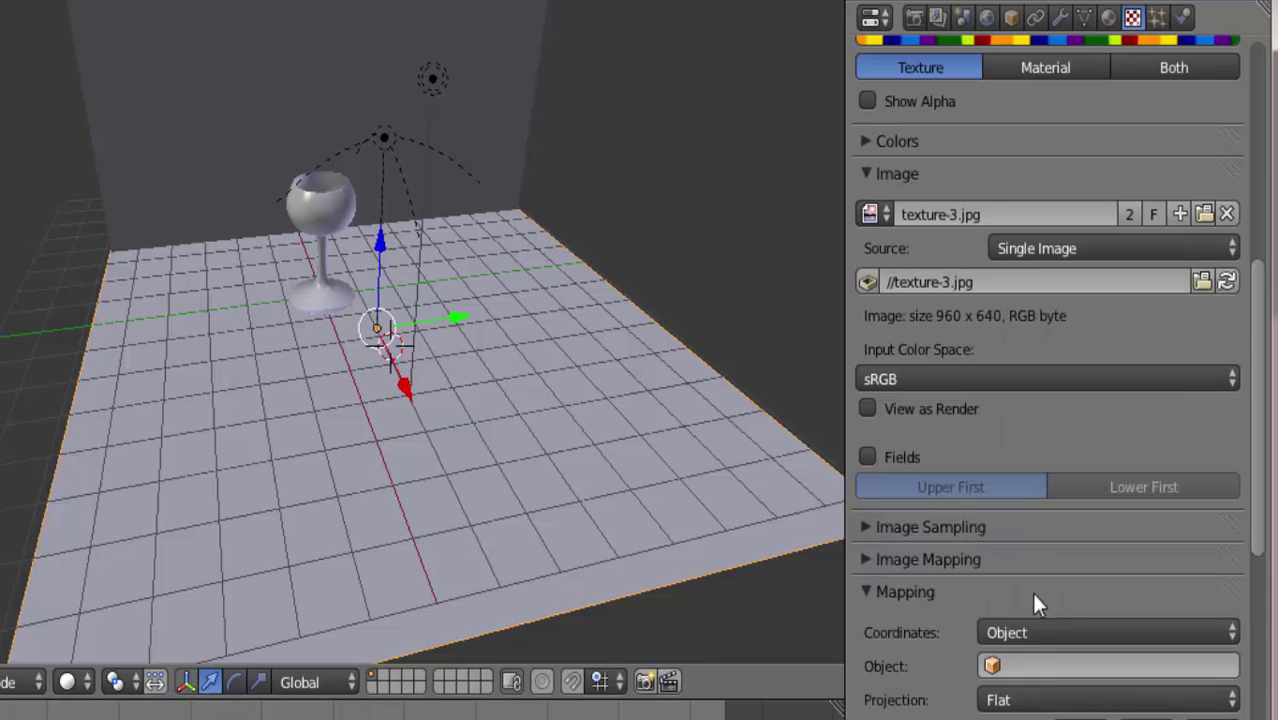
{"action": "left_click", "coordinate": [1029, 666]}
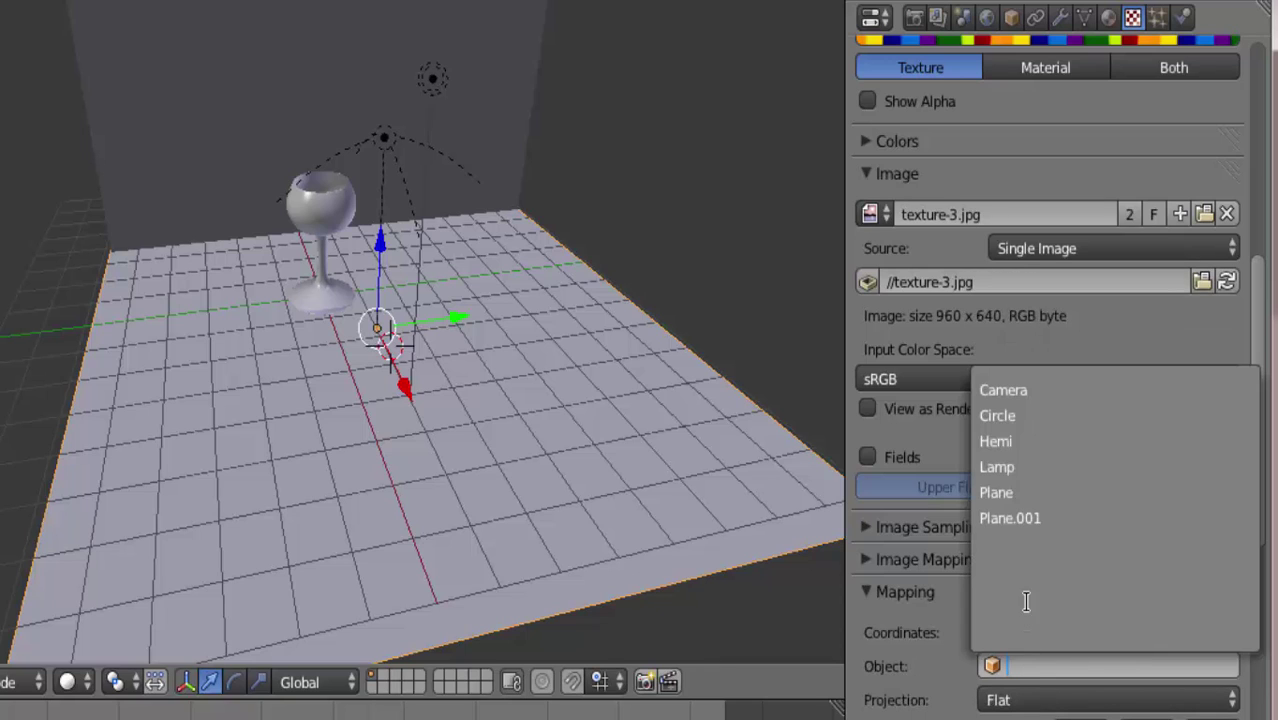
{"action": "left_click", "coordinate": [1005, 491]}
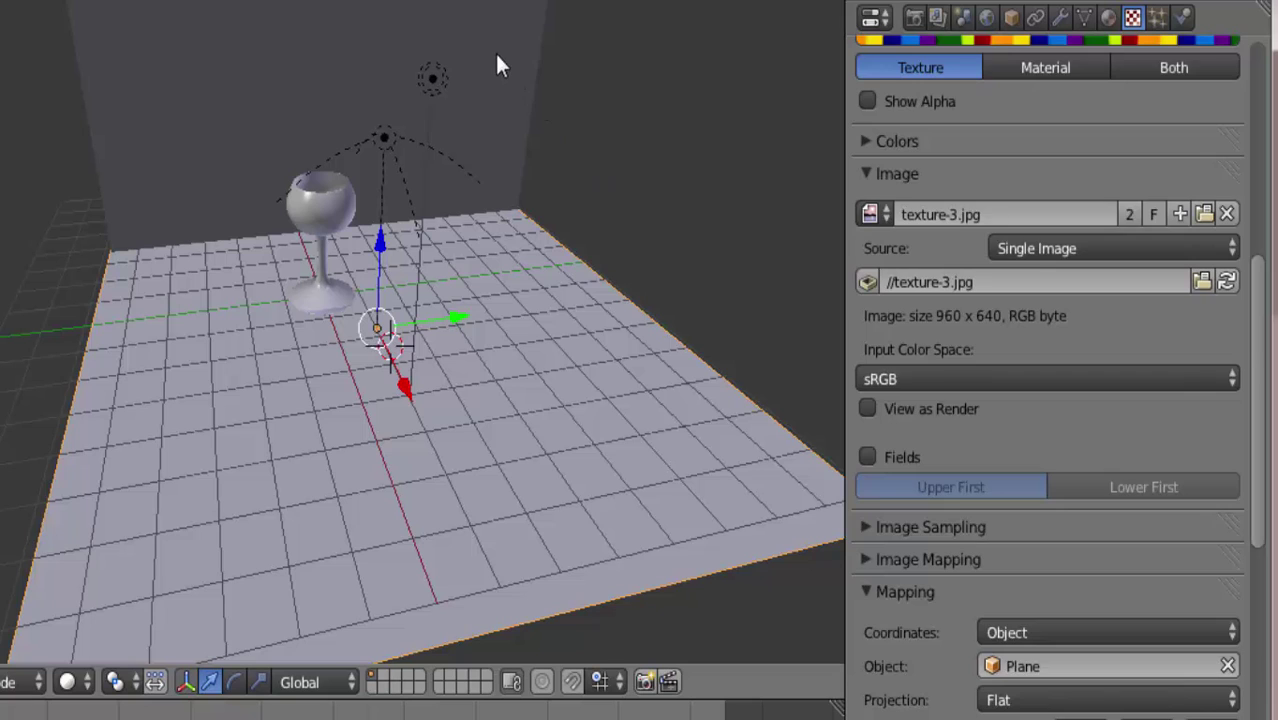
{"action": "right_click", "coordinate": [500, 65]}
{"action": "left_click", "coordinate": [1108, 18]}
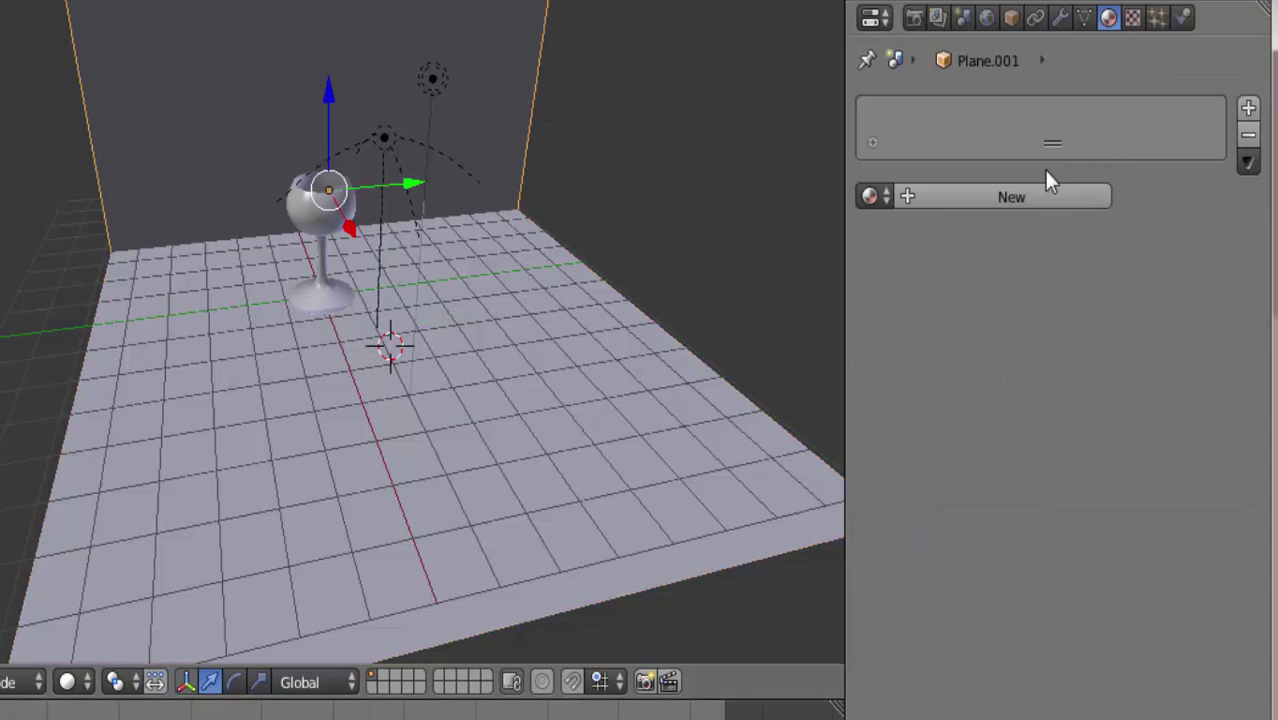
Create a new back-wall material with a new texture using the striped texture-3 image
{"action": "left_click", "coordinate": [1046, 196]}
{"action": "left_click", "coordinate": [1131, 18]}
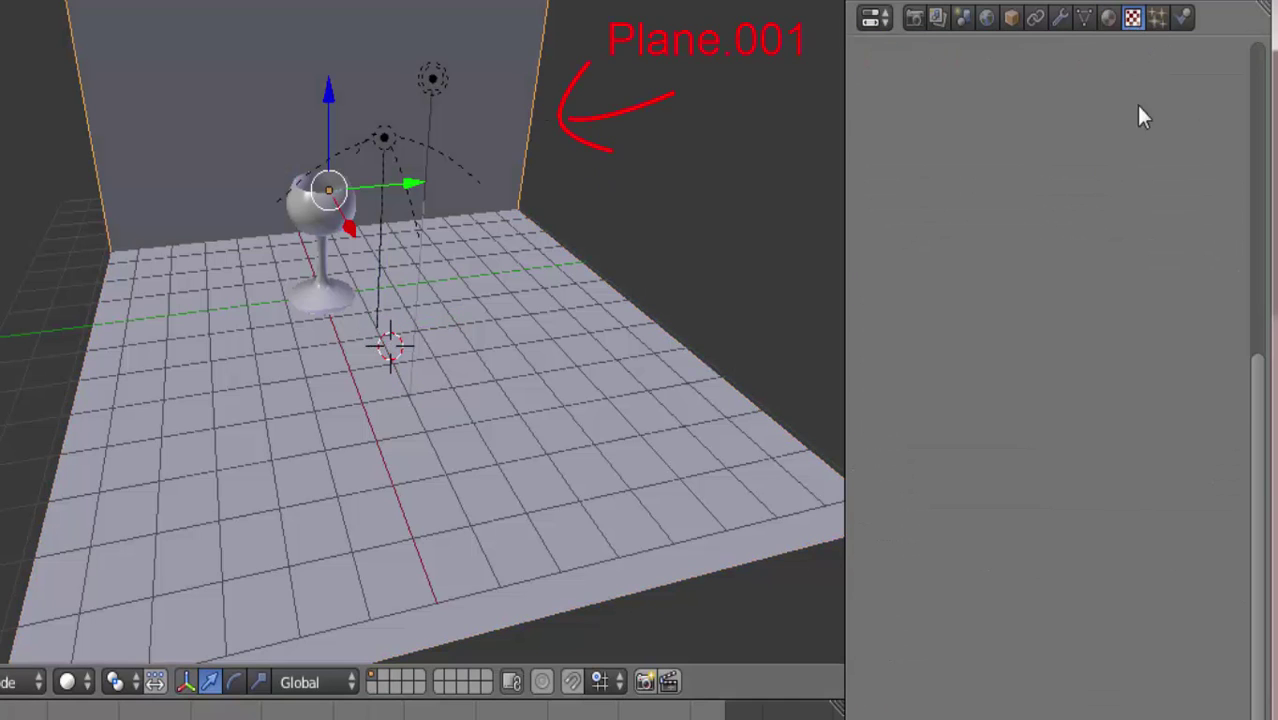
{"action": "left_click_drag", "start_coordinate": [1255, 428], "coordinate": [1268, 140]}
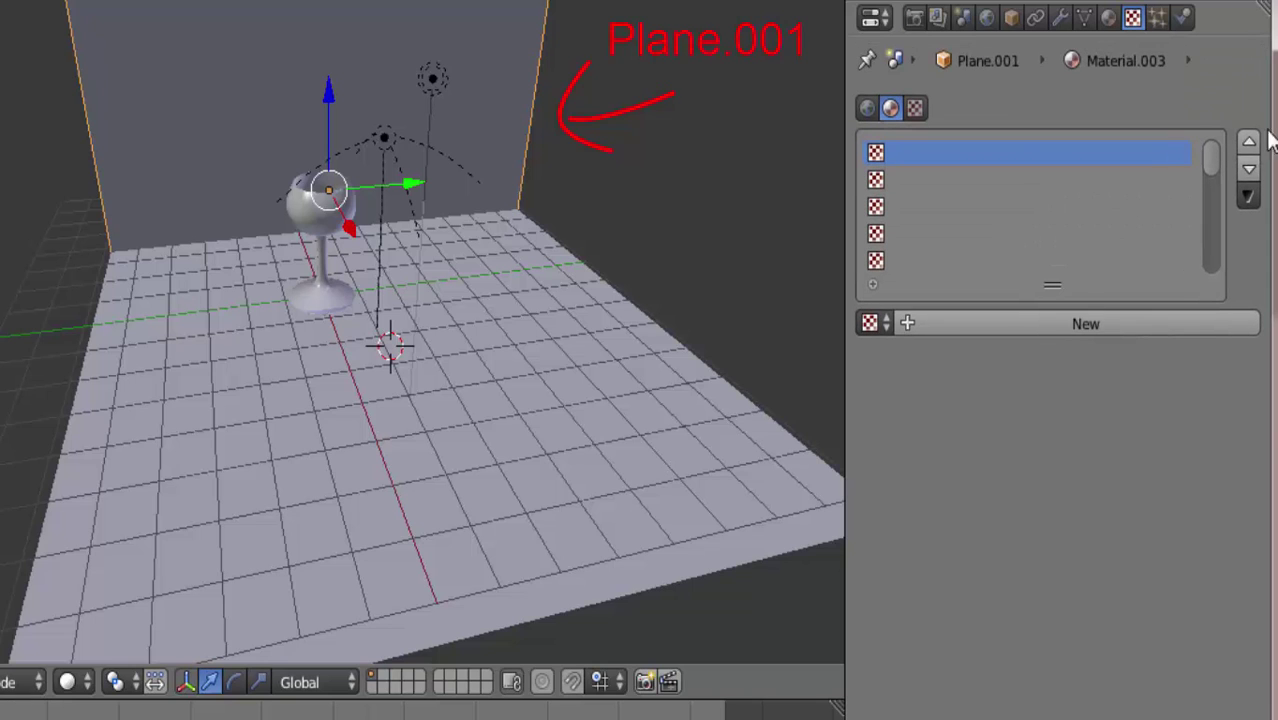
{"action": "left_click", "coordinate": [944, 322]}
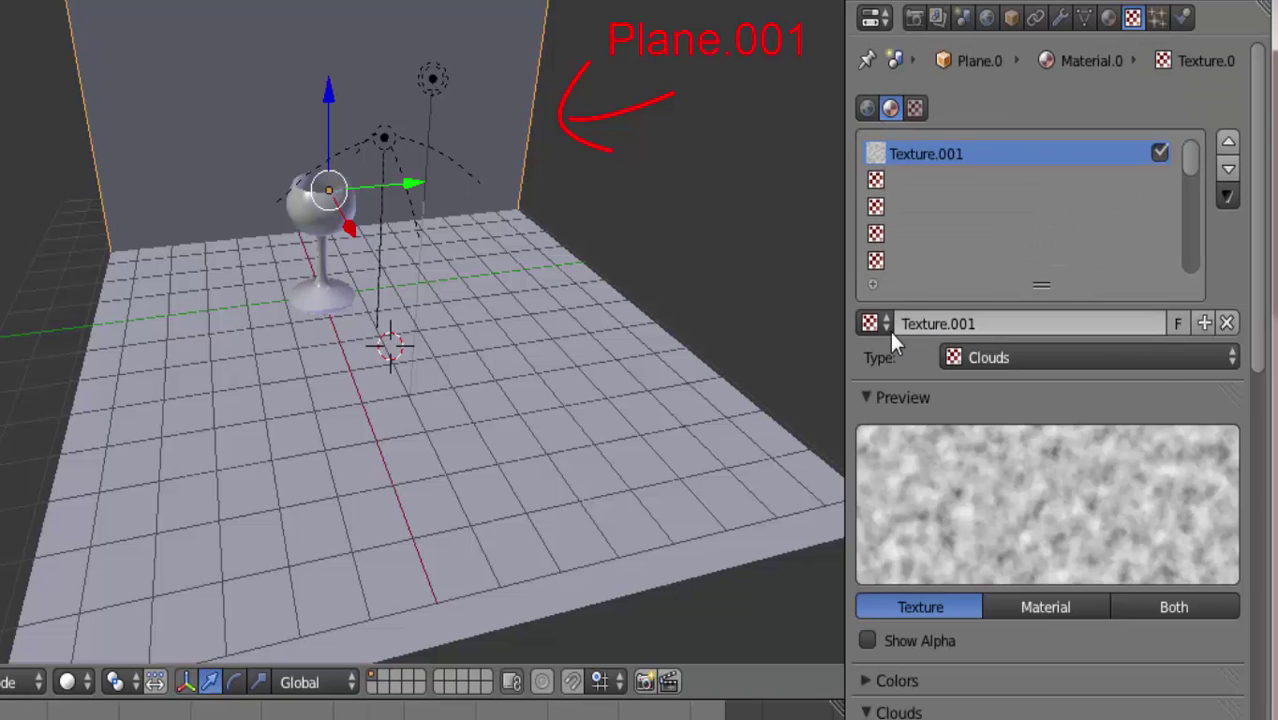
{"action": "left_click", "coordinate": [870, 323]}
{"action": "left_click", "coordinate": [945, 418]}
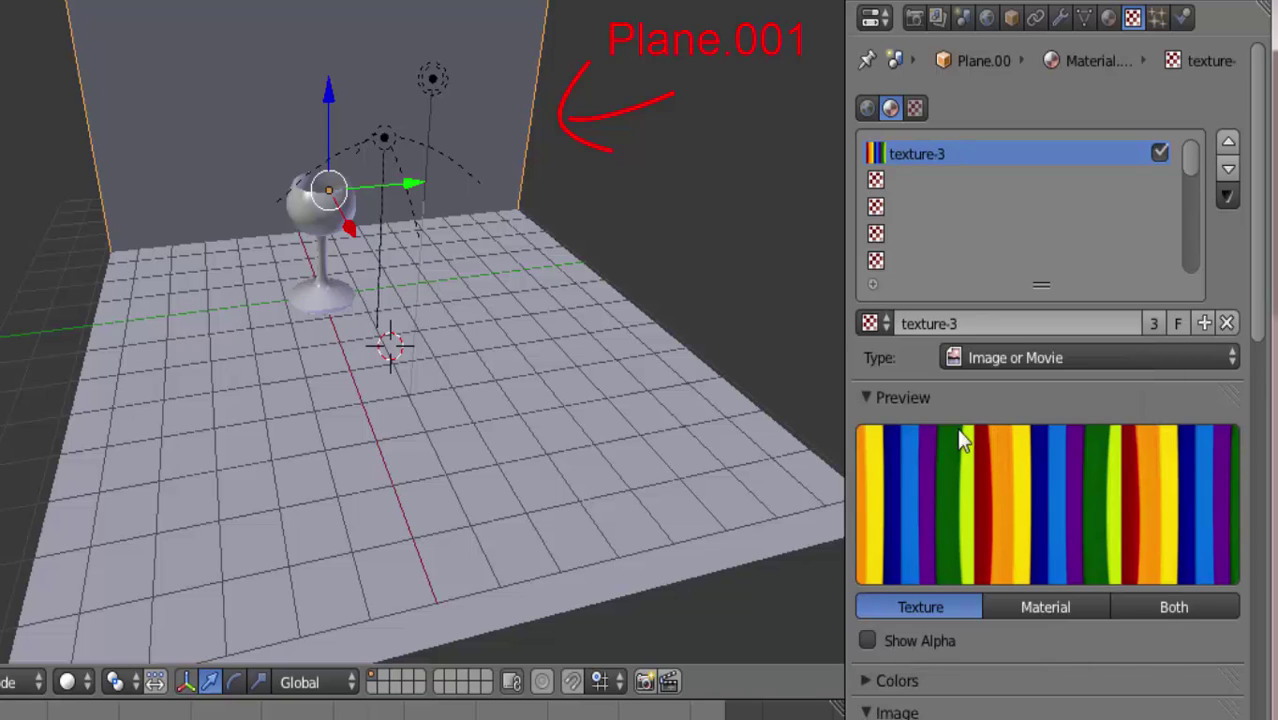
Map the wall texture with Object coordinates from Plane.001
{"action": "scroll", "coordinate": [1087, 420], "scroll_direction": "down", "scroll_amount": 2}
{"action": "scroll", "coordinate": [1087, 420], "scroll_direction": "down", "scroll_amount": 2}
{"action": "scroll", "coordinate": [1087, 420], "scroll_direction": "down", "scroll_amount": 2}
{"action": "scroll", "coordinate": [1087, 420], "scroll_direction": "down", "scroll_amount": 4}
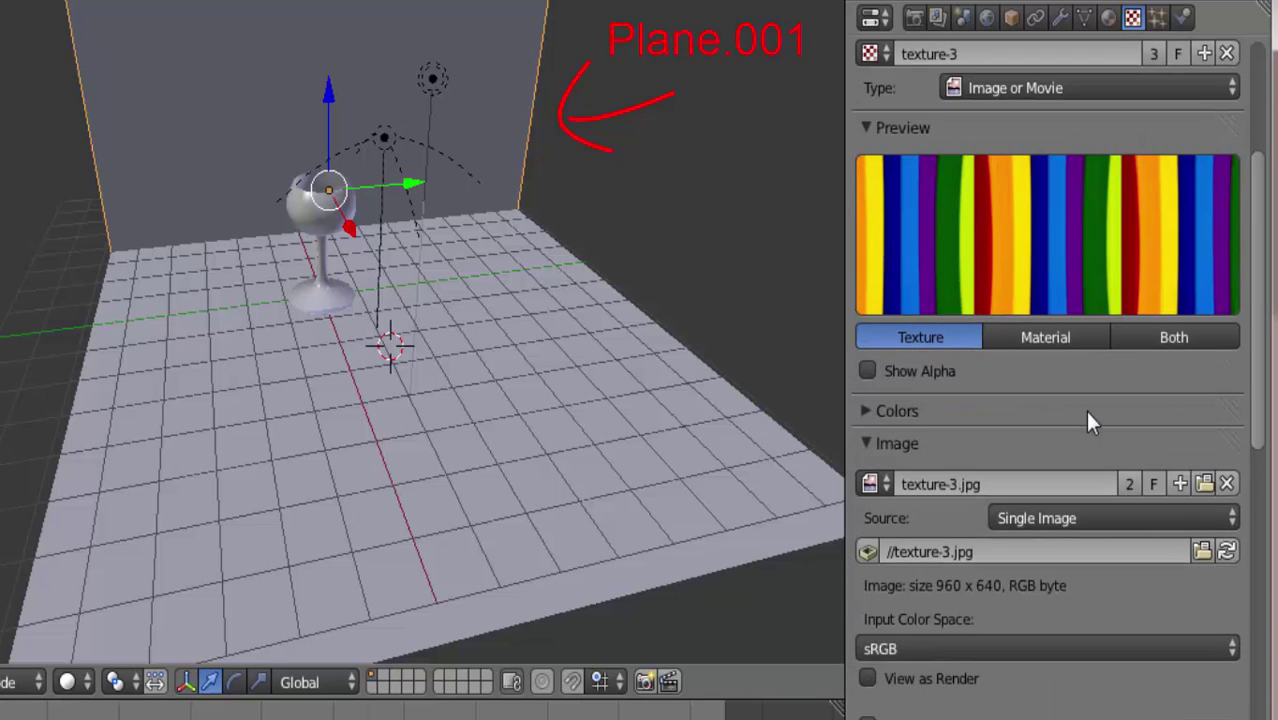
{"action": "scroll", "coordinate": [1087, 420], "scroll_direction": "down", "scroll_amount": 2}
{"action": "scroll", "coordinate": [1087, 420], "scroll_direction": "down", "scroll_amount": 3}
{"action": "scroll", "coordinate": [1087, 430], "scroll_direction": "down", "scroll_amount": 3}
{"action": "scroll", "coordinate": [1070, 500], "scroll_direction": "down", "scroll_amount": 2}
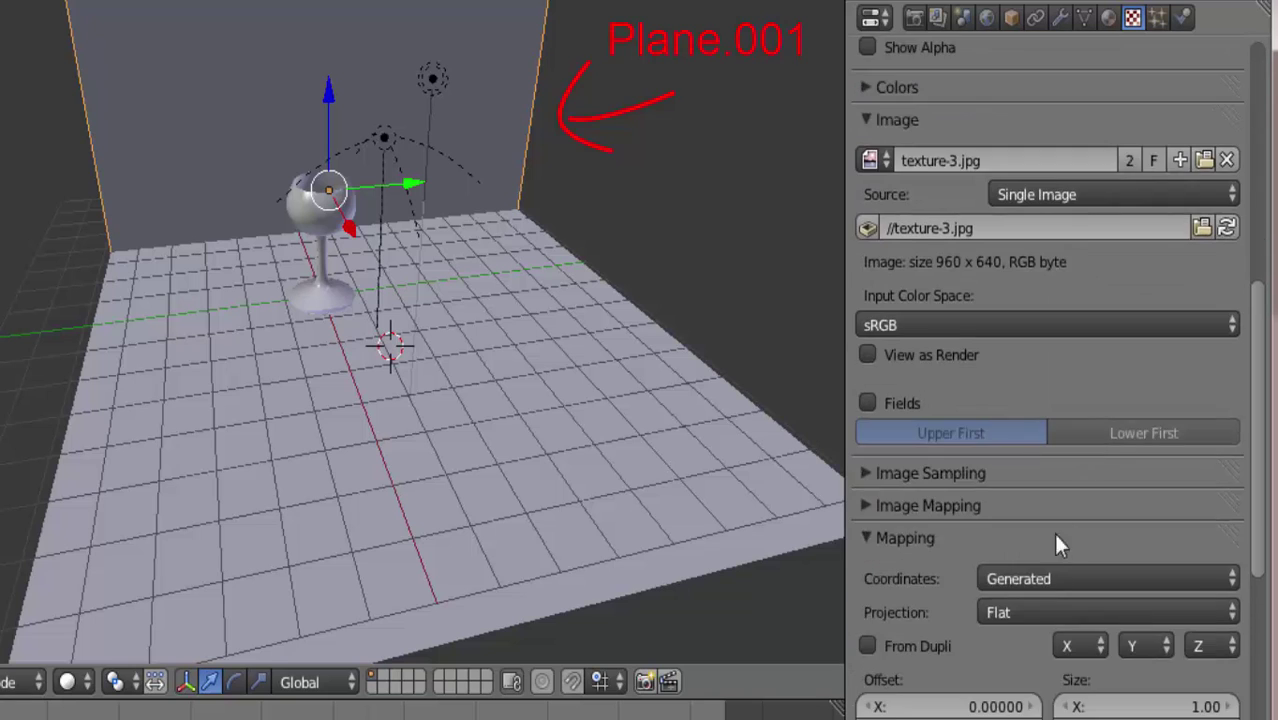
{"action": "left_click", "coordinate": [1046, 578]}
{"action": "left_click", "coordinate": [1027, 514]}
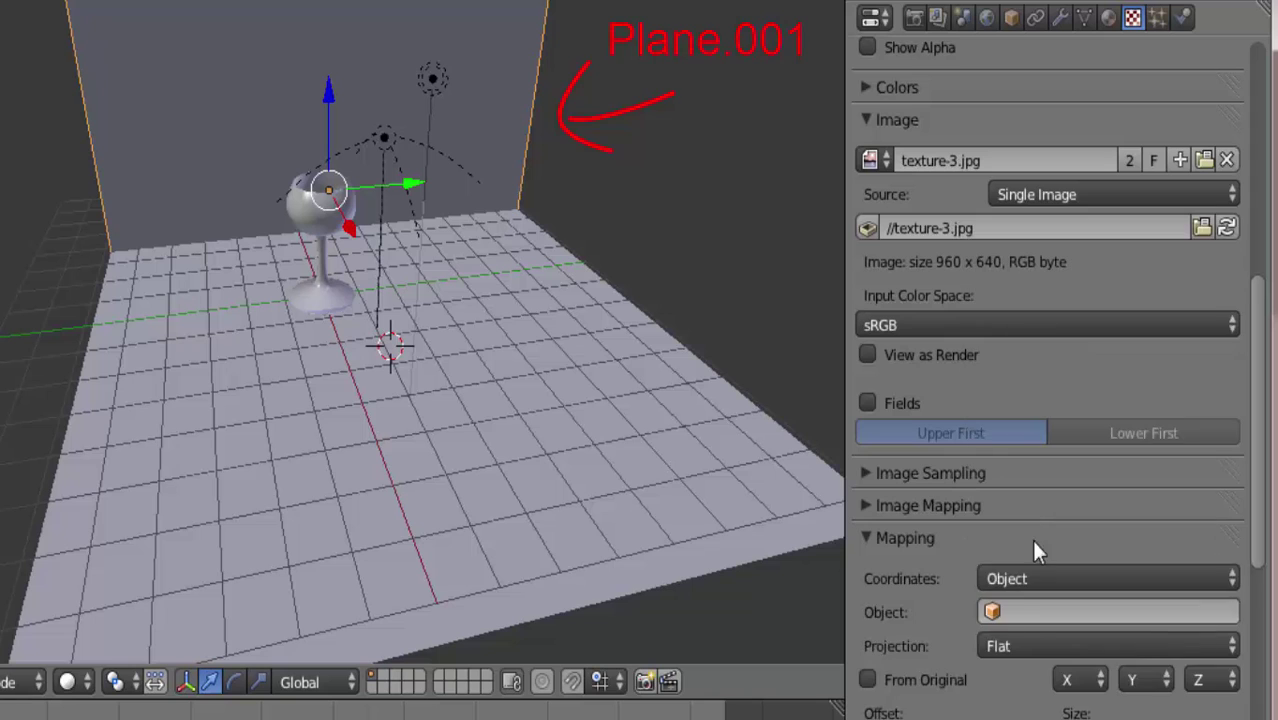
{"action": "left_click", "coordinate": [1037, 613]}
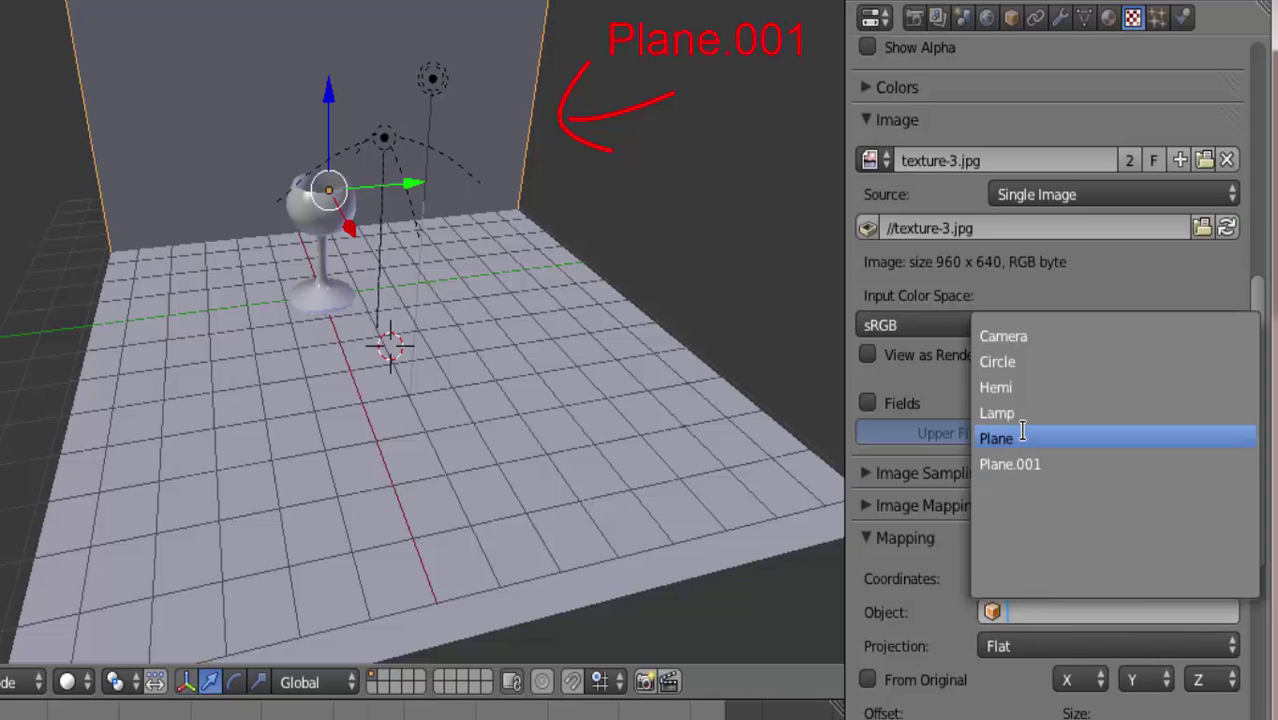
{"action": "left_click", "coordinate": [1010, 464]}
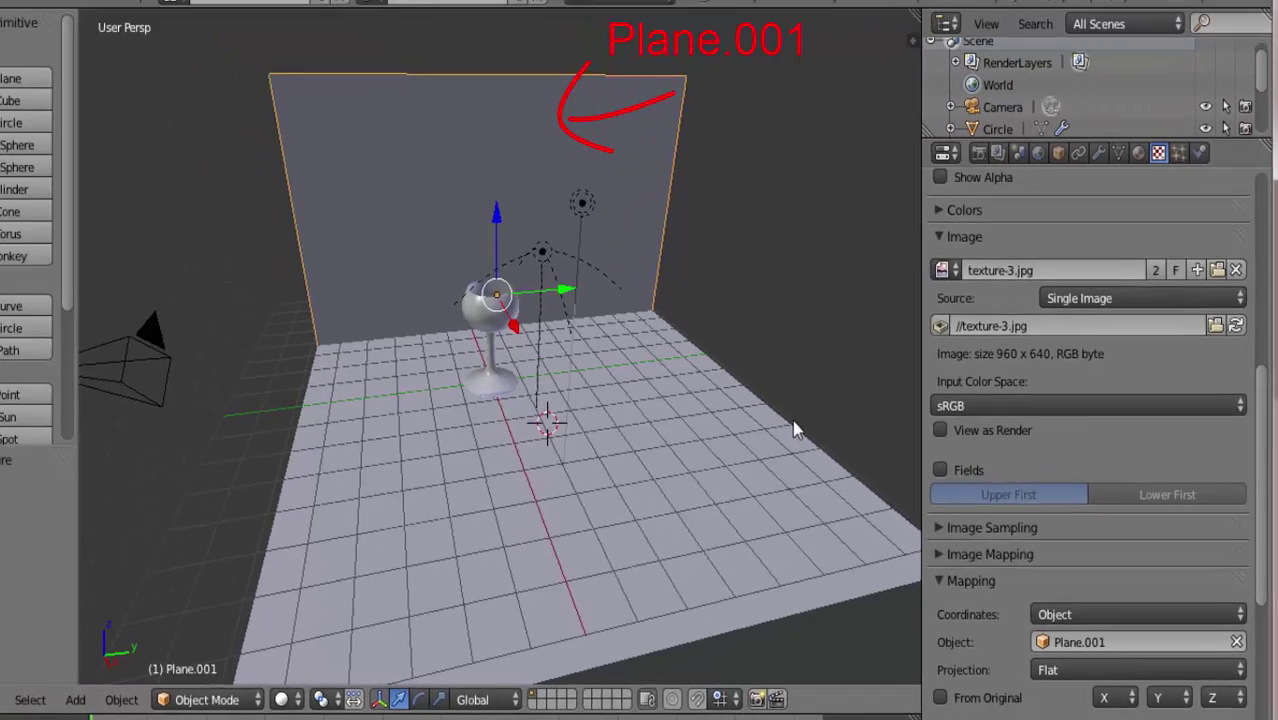
Render the textured scene with the transparent glass over the striped floor and wall
{"action": "key", "text": "F12"}
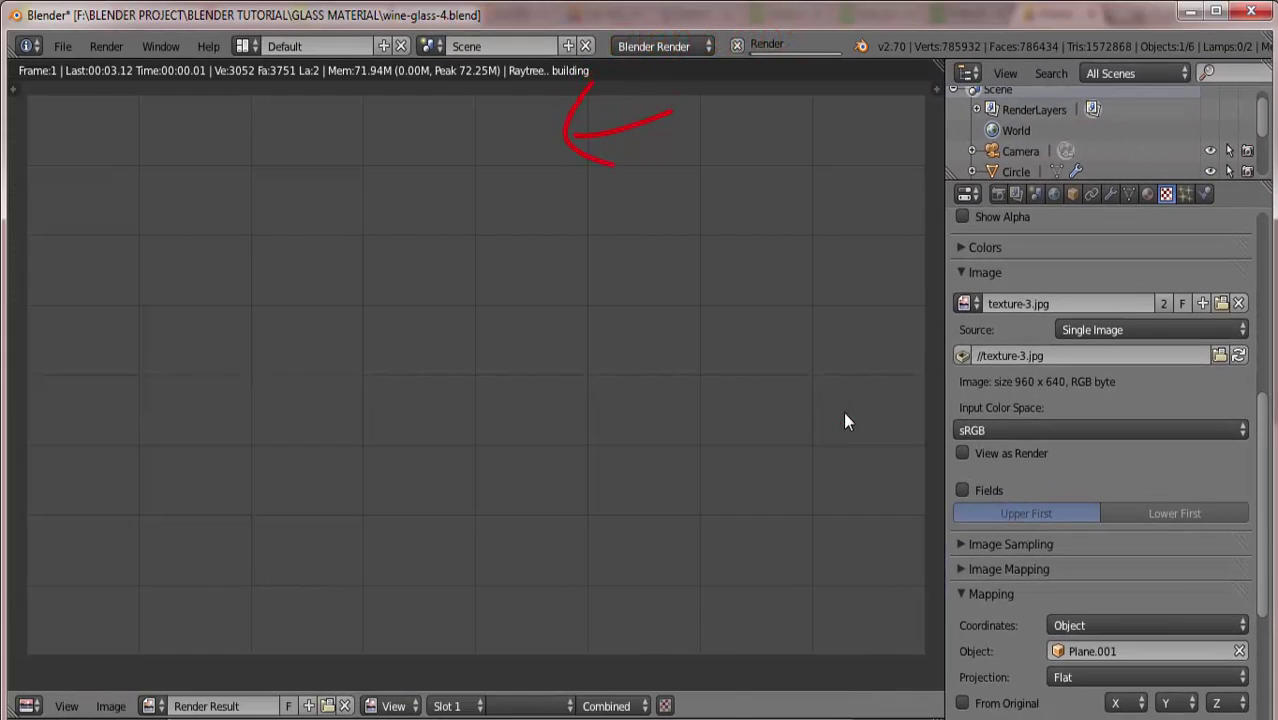